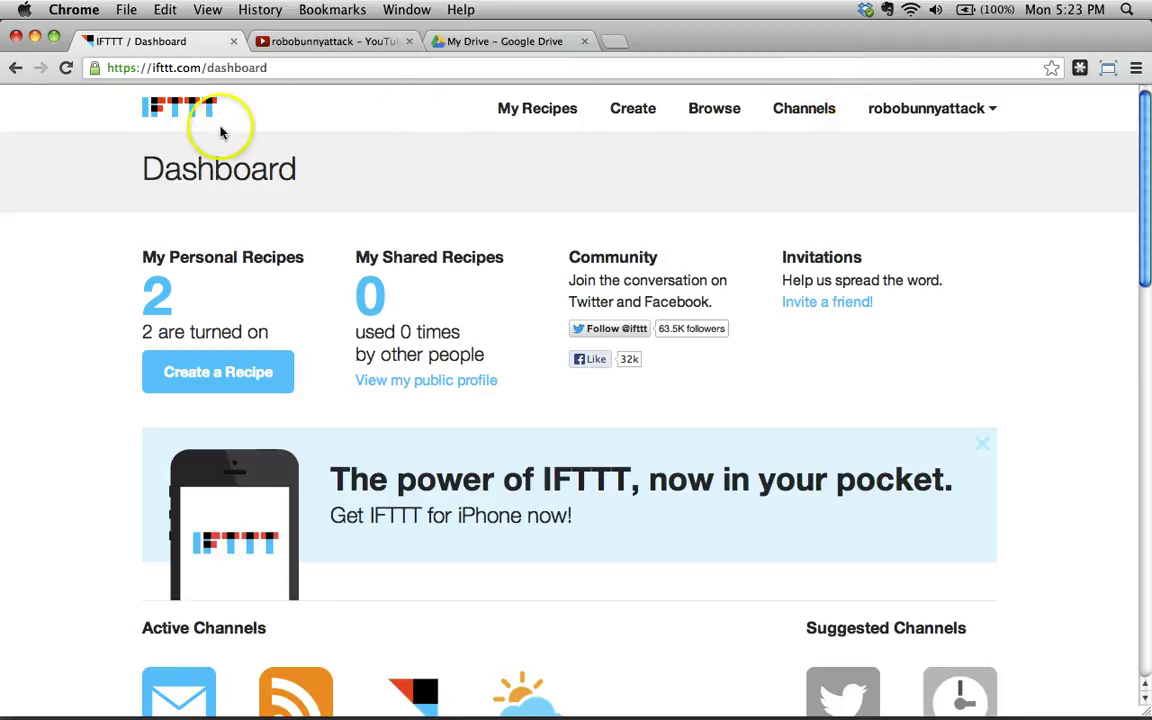
- Open the Channels list and look through the available channels from 500px to Zootool
left_click(195, 105)
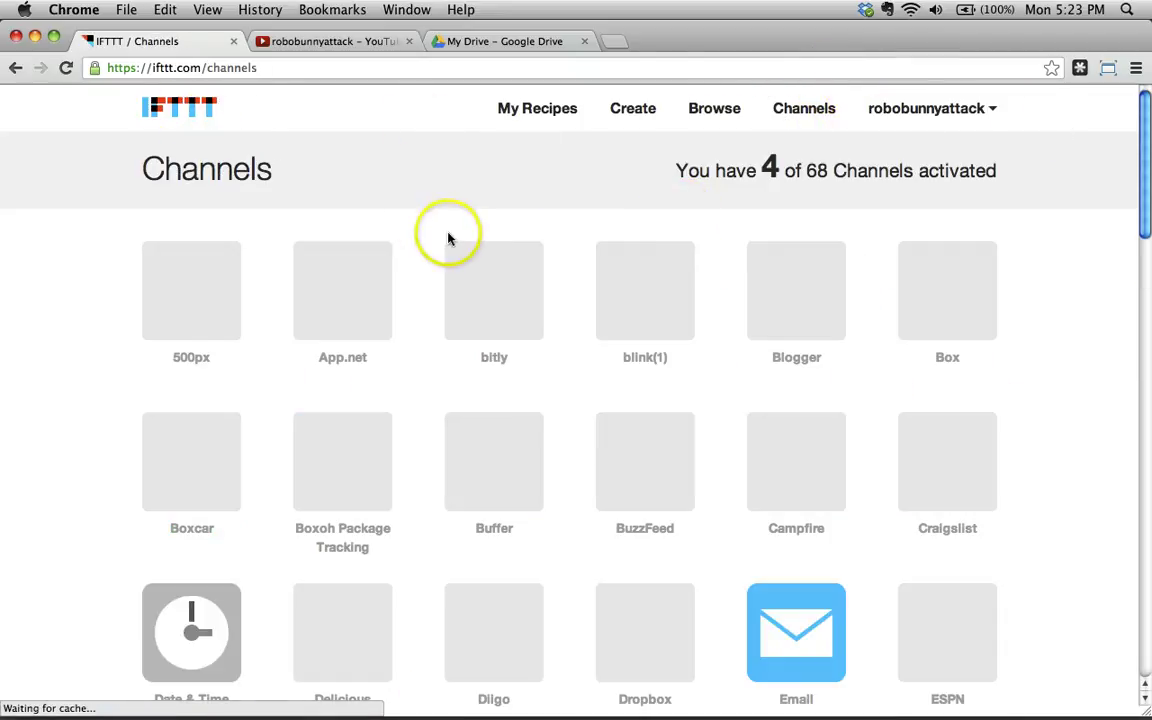
scroll(1055, 340, "down", 10)
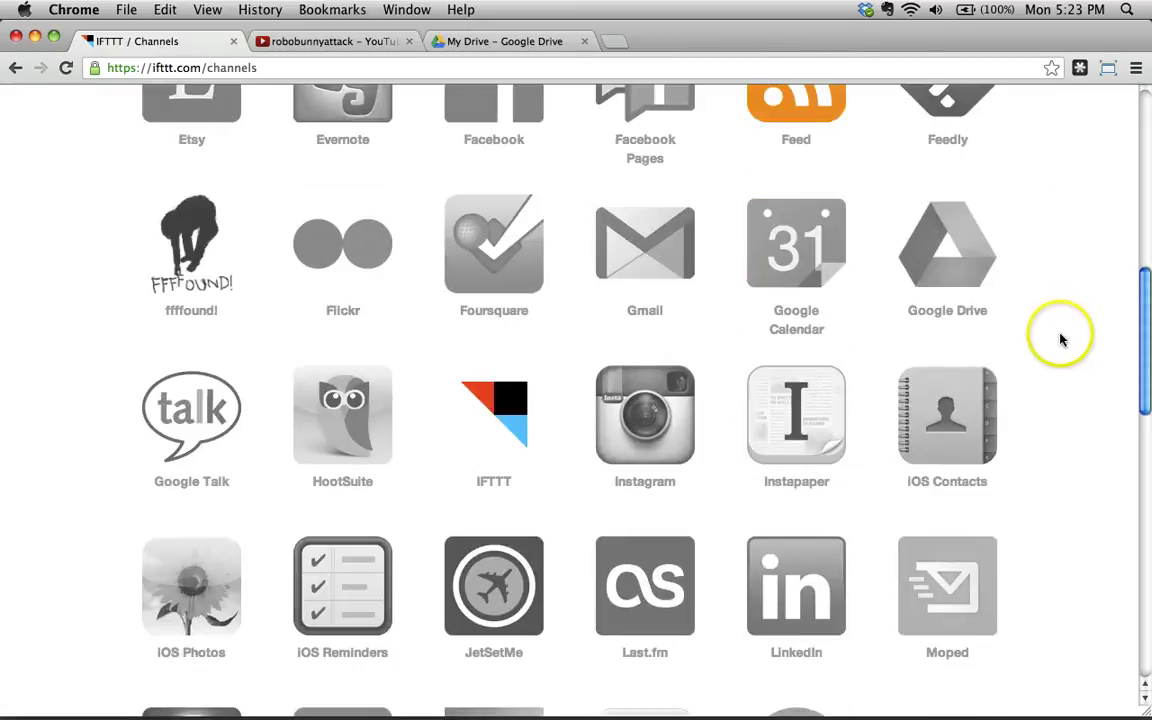
scroll(1060, 338, "up", 8)
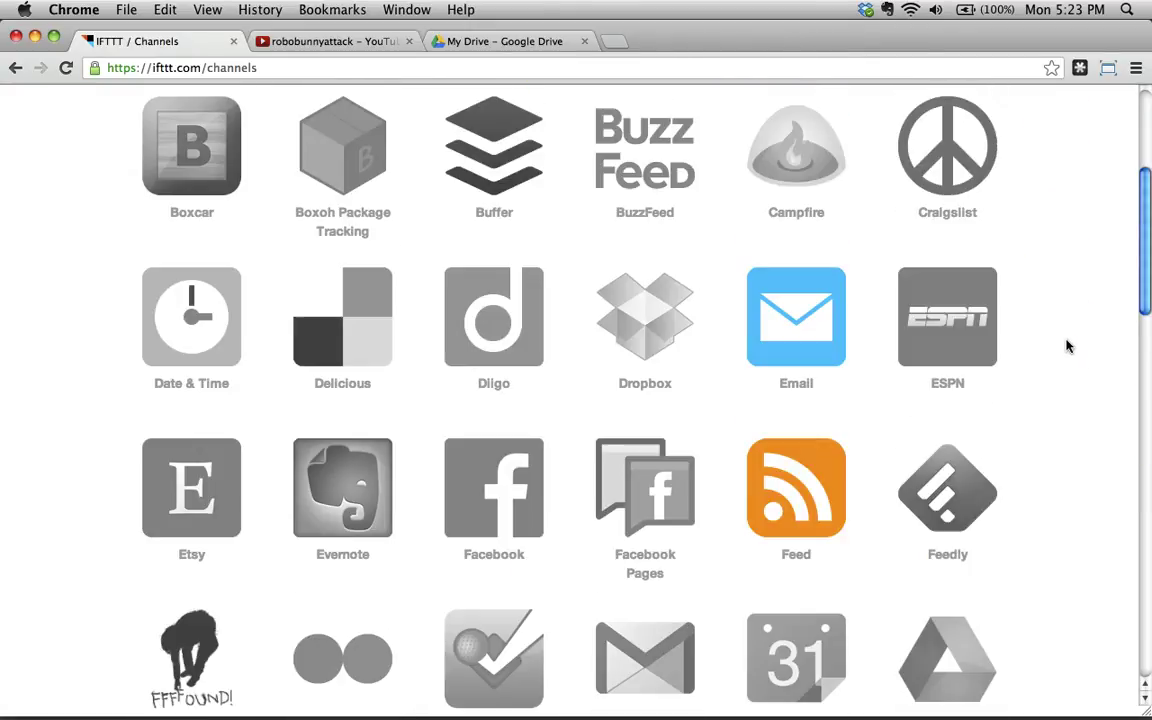
scroll(1068, 346, "up", 3)
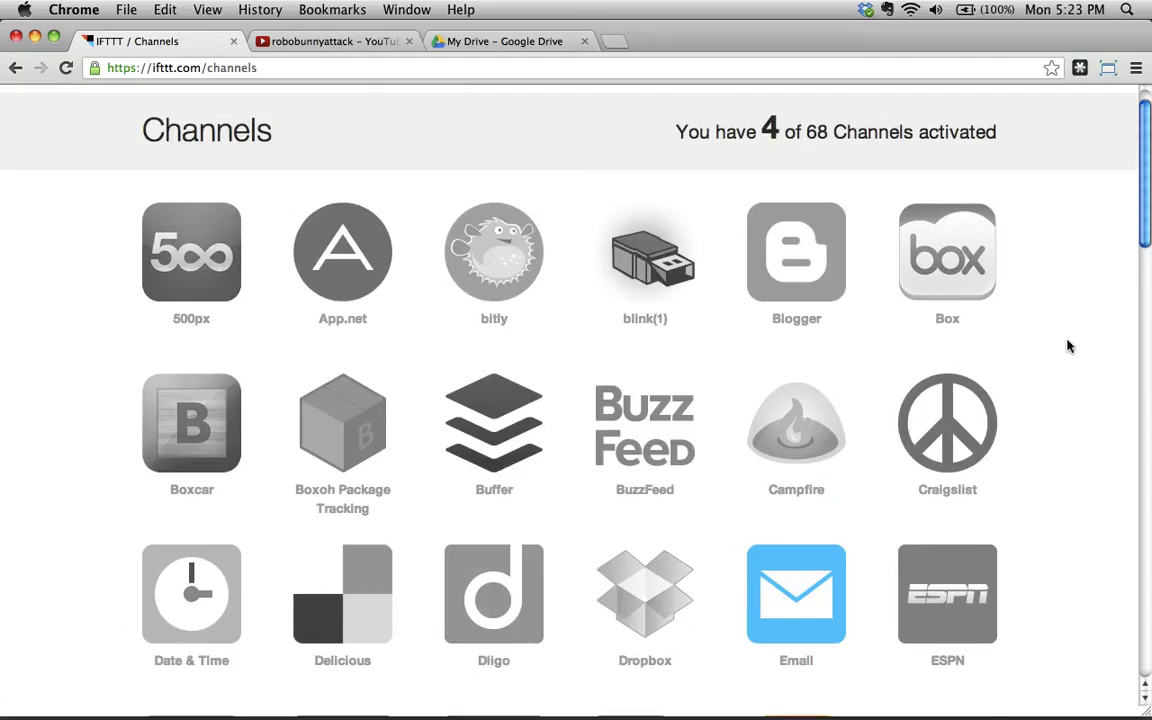
scroll(1068, 346, "down", 3)
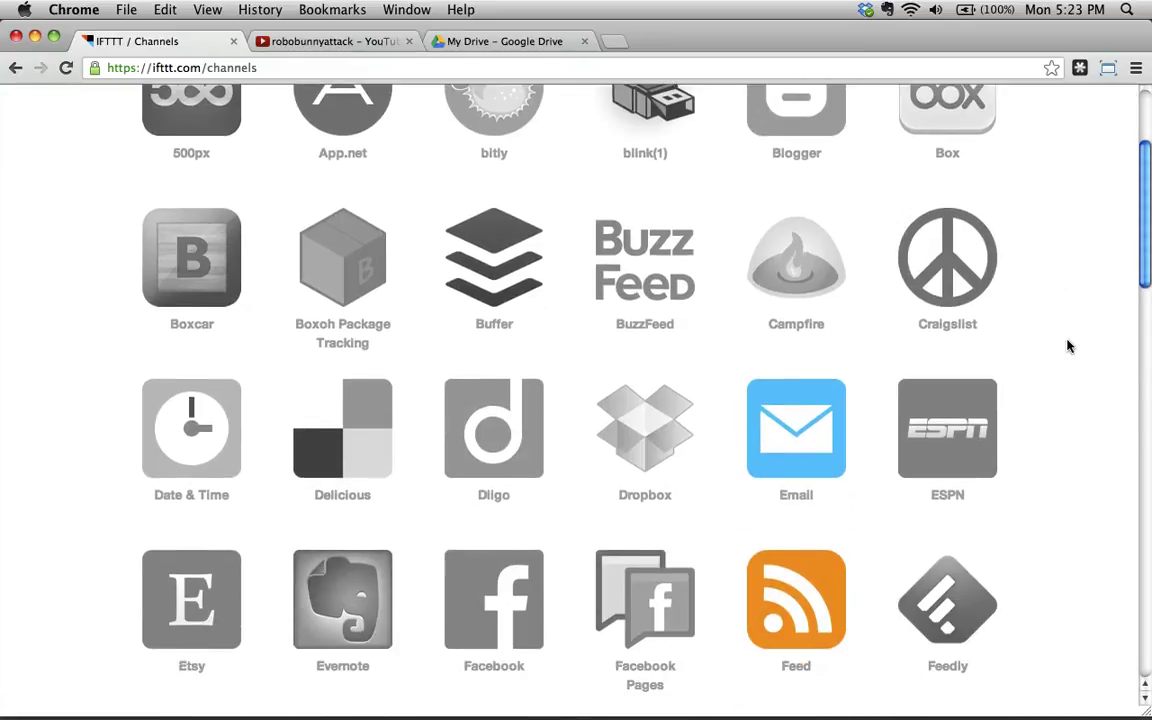
scroll(1068, 346, "down", 1)
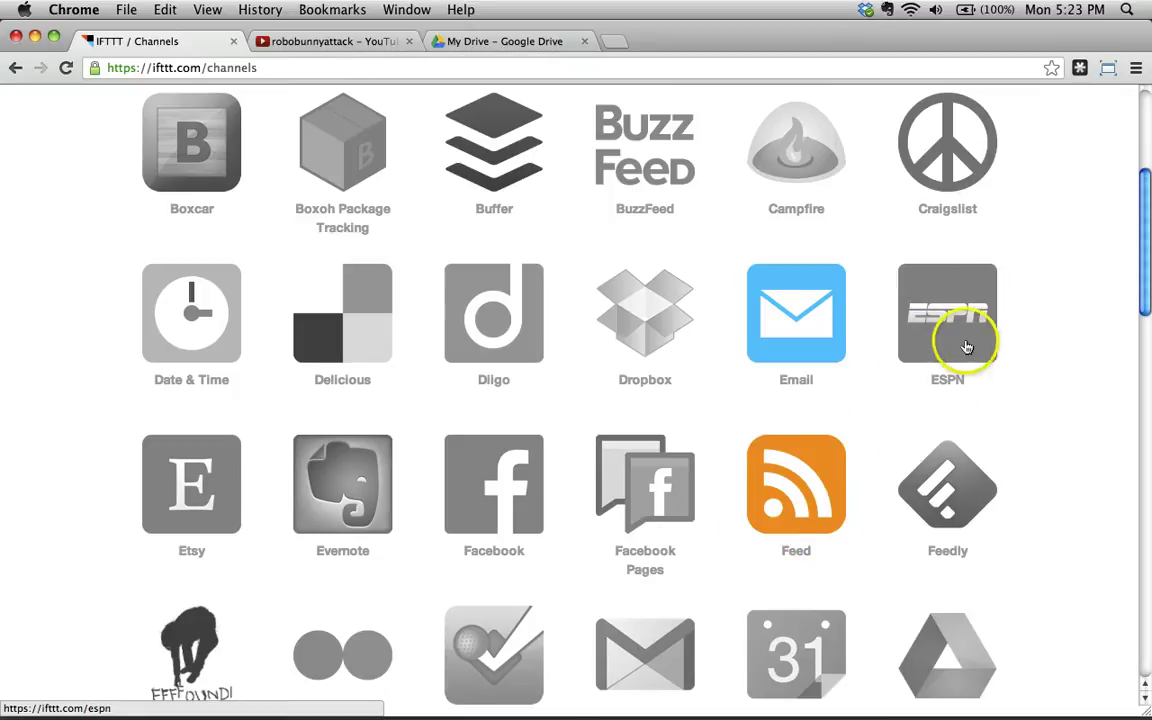
scroll(965, 300, "down", 10)
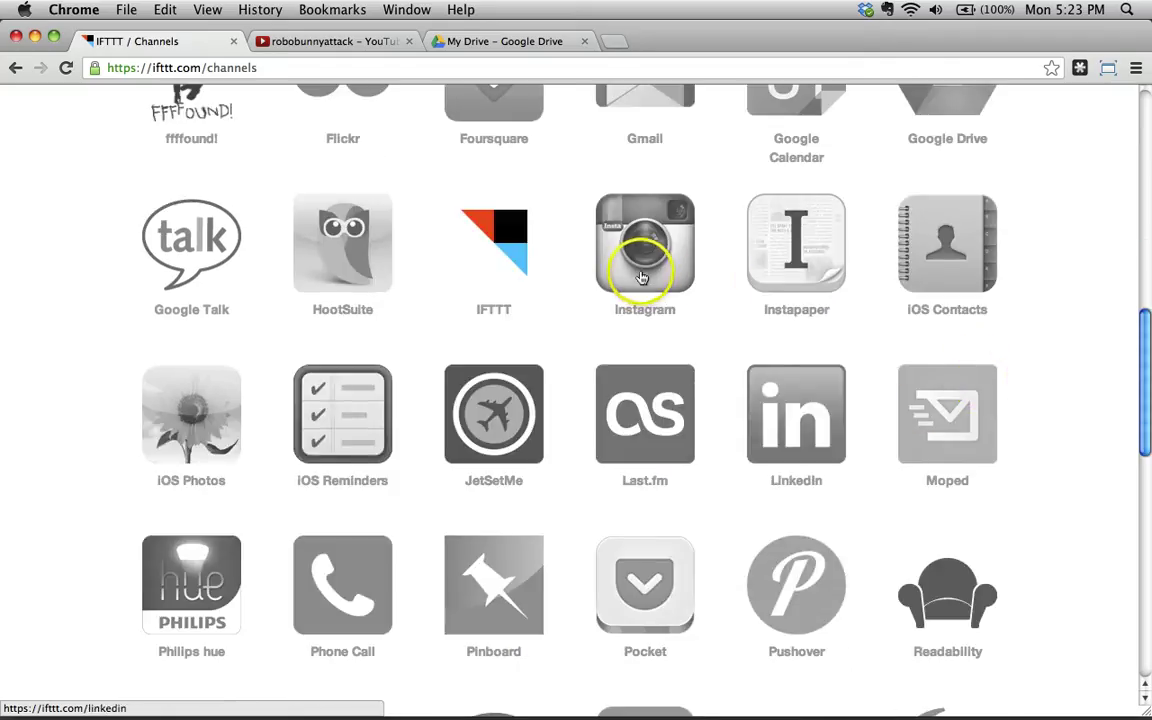
scroll(720, 424, "down", 8)
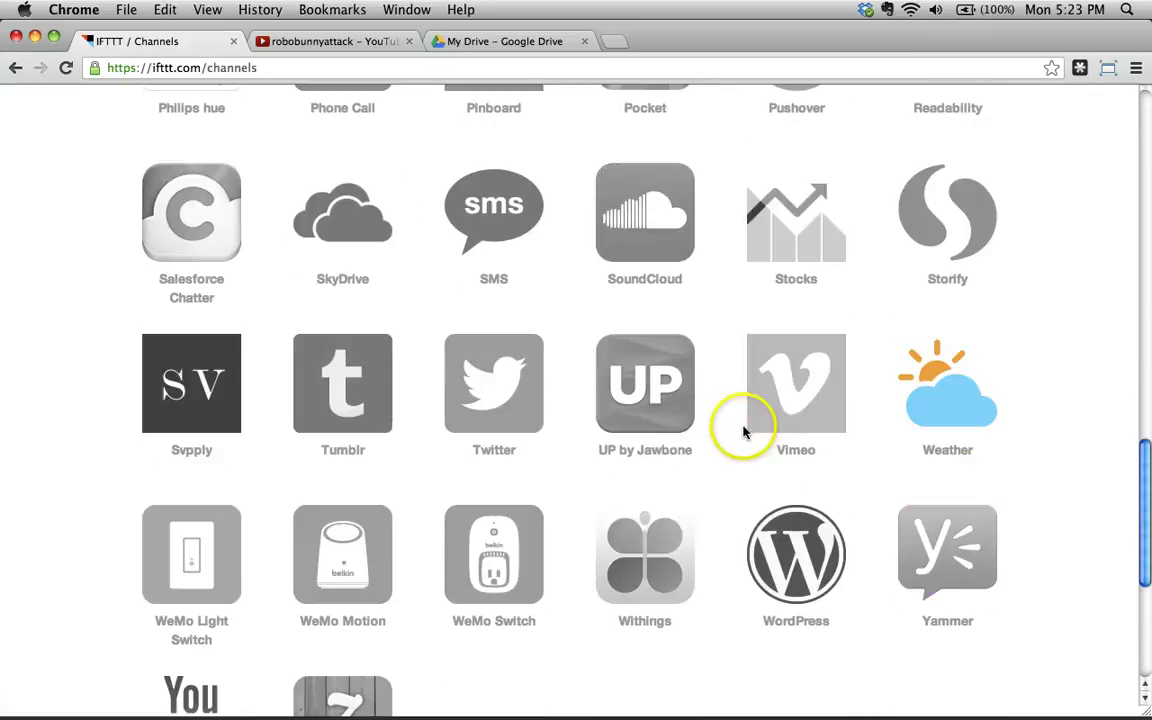
scroll(470, 405, "down", 4)
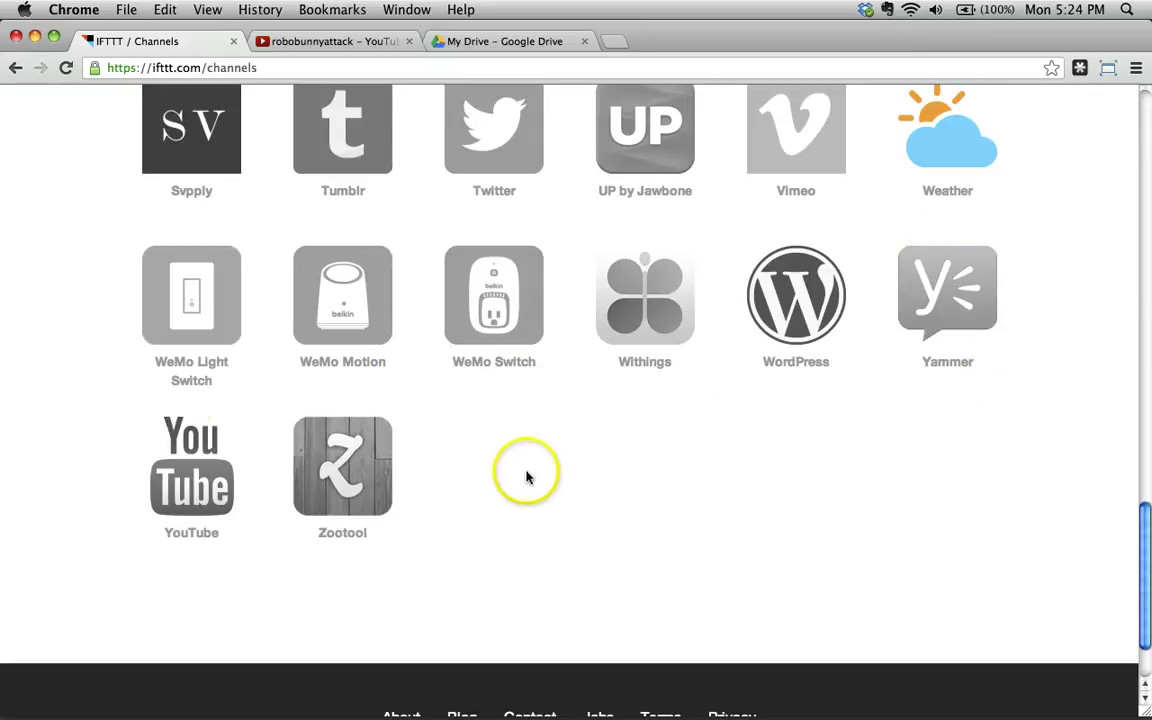
scroll(380, 430, "up", 2)
scroll(219, 532, "up", 1)
scroll(300, 450, "up", 5)
scroll(560, 360, "up", 1)
scroll(840, 230, "up", 1)
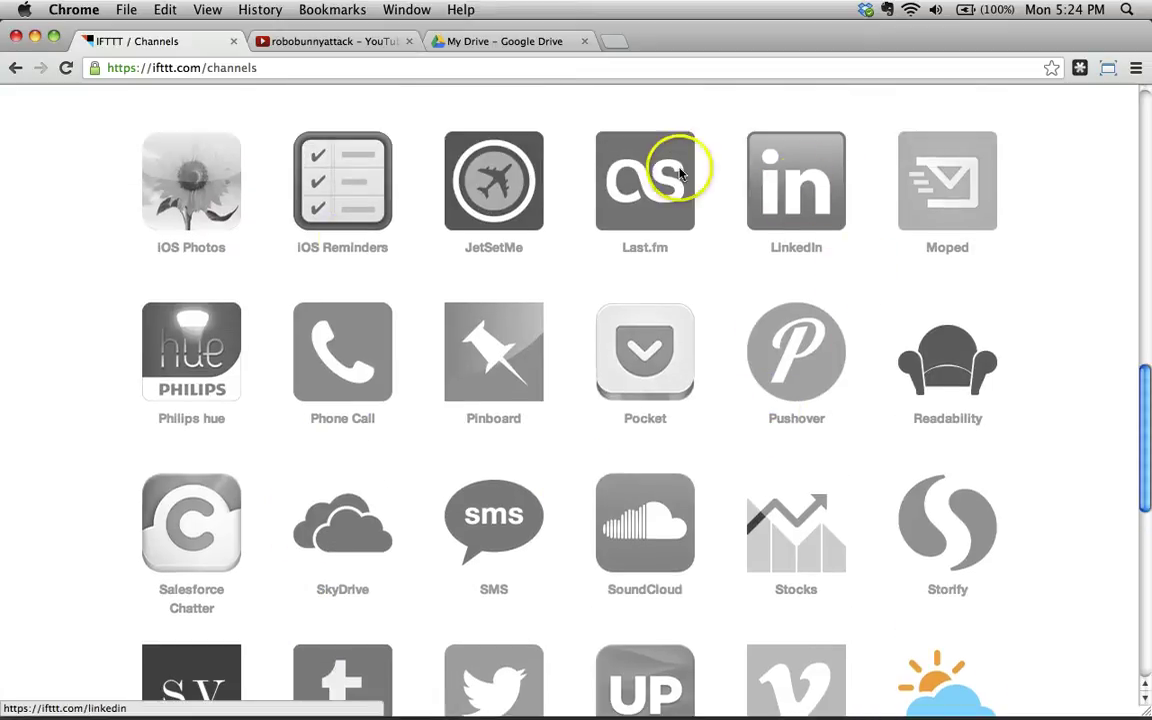
scroll(600, 240, "up", 8)
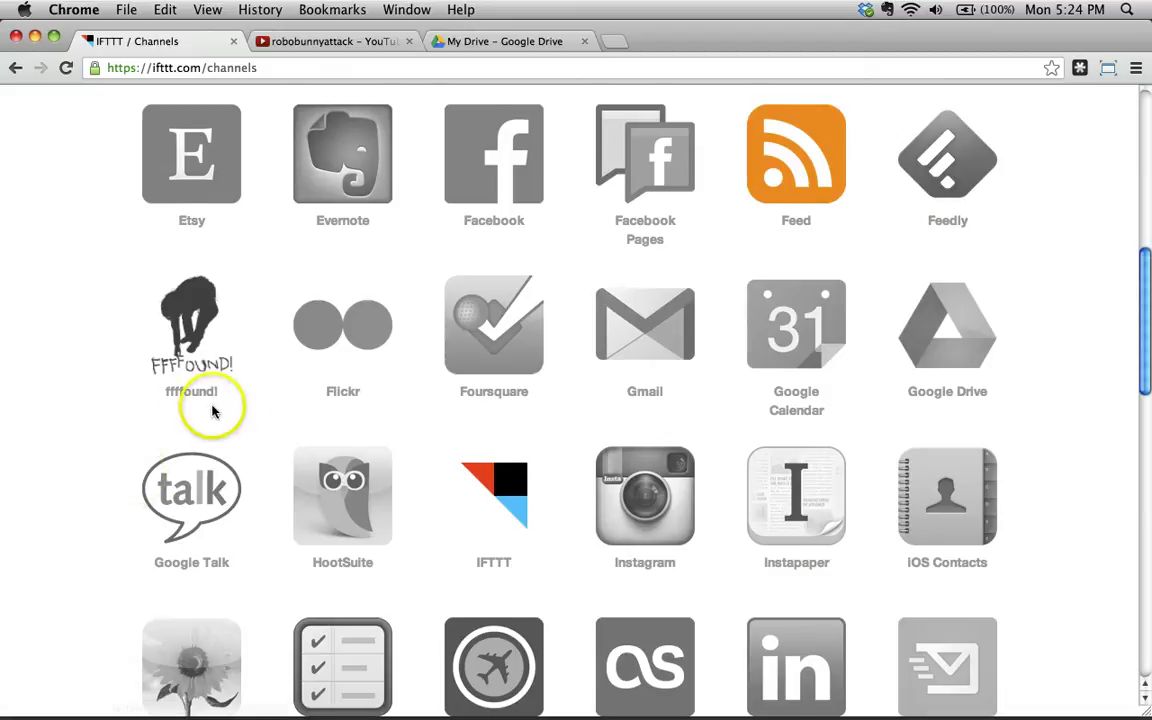
scroll(200, 420, "up", 10)
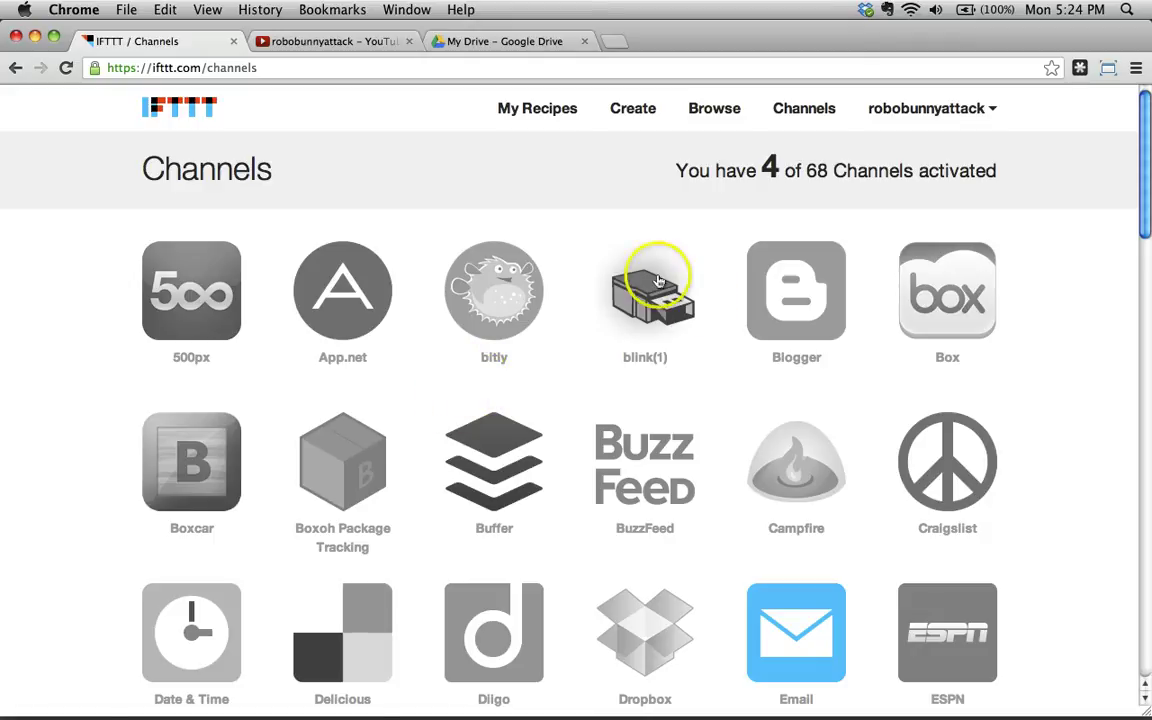
- Browse the shared recipes and look through the what's hot listing
left_click(712, 108)
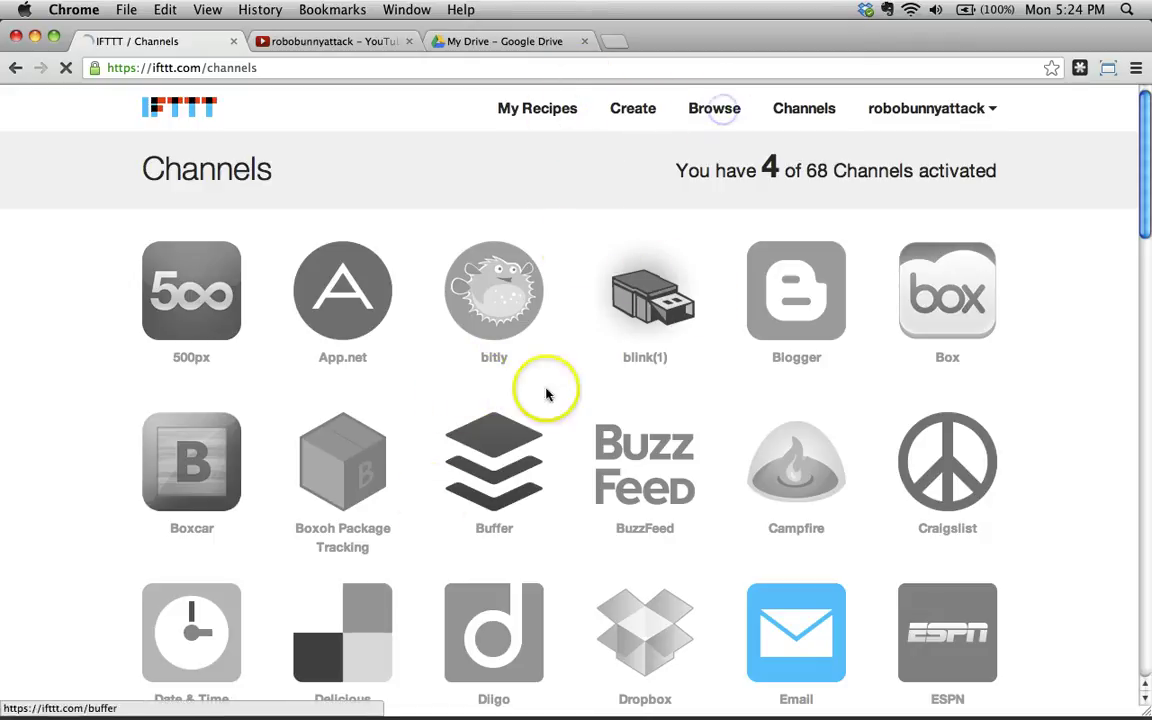
scroll(746, 494, "down", 10)
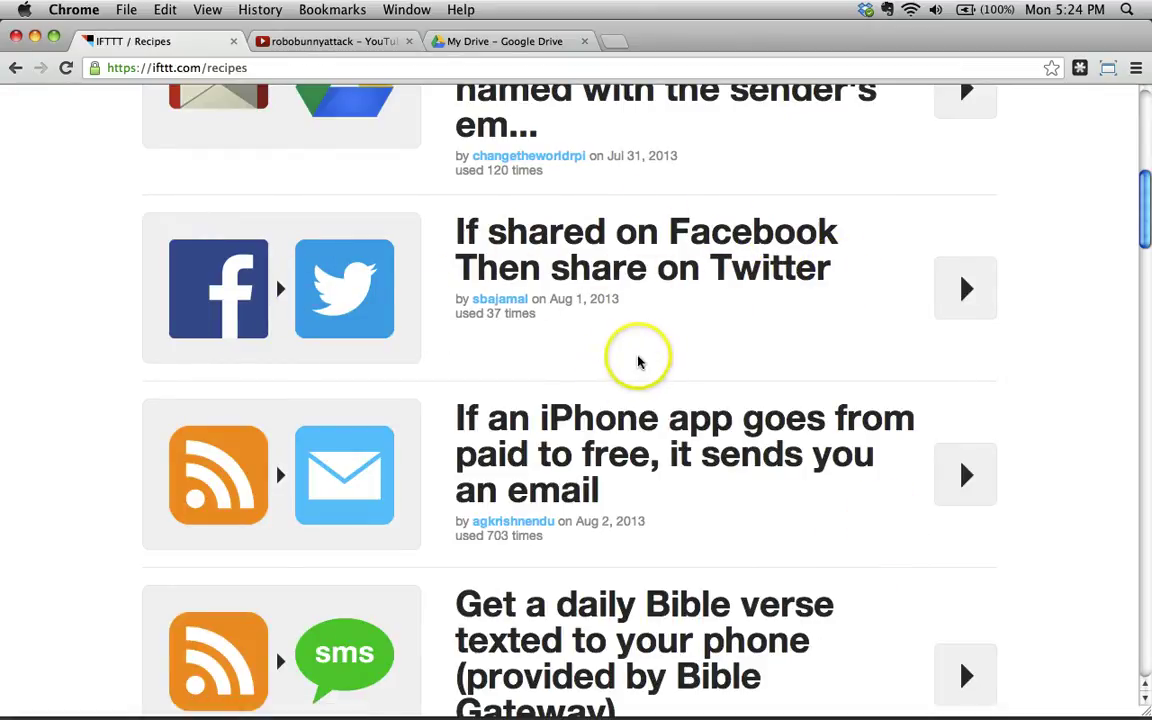
scroll(641, 360, "down", 10)
scroll(641, 362, "down", 9)
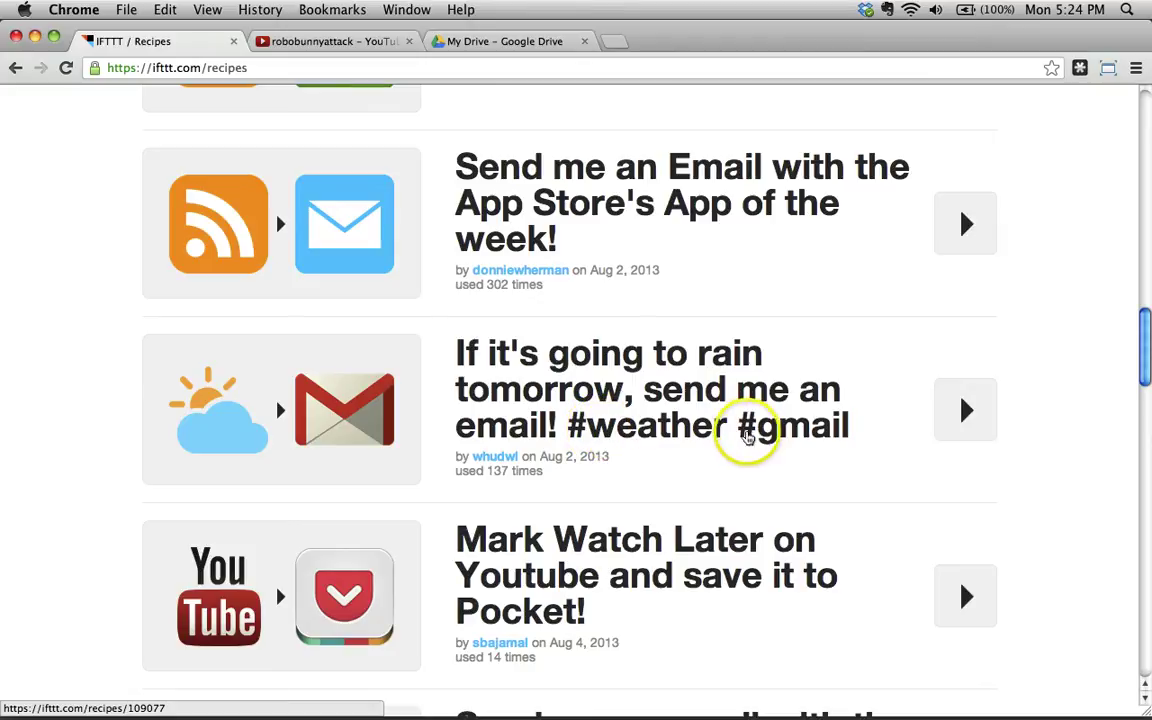
scroll(740, 430, "down", 5)
scroll(737, 447, "up", 15)
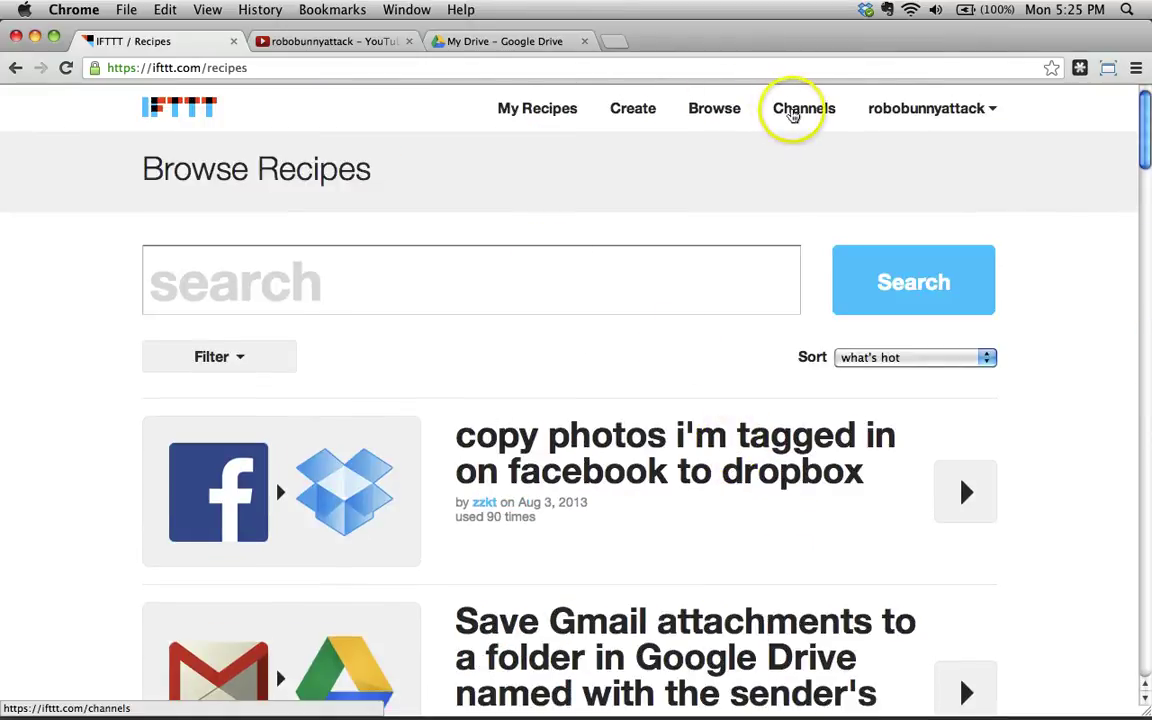
- Return to the Channels list and find the Google Drive channel
left_click(795, 110)
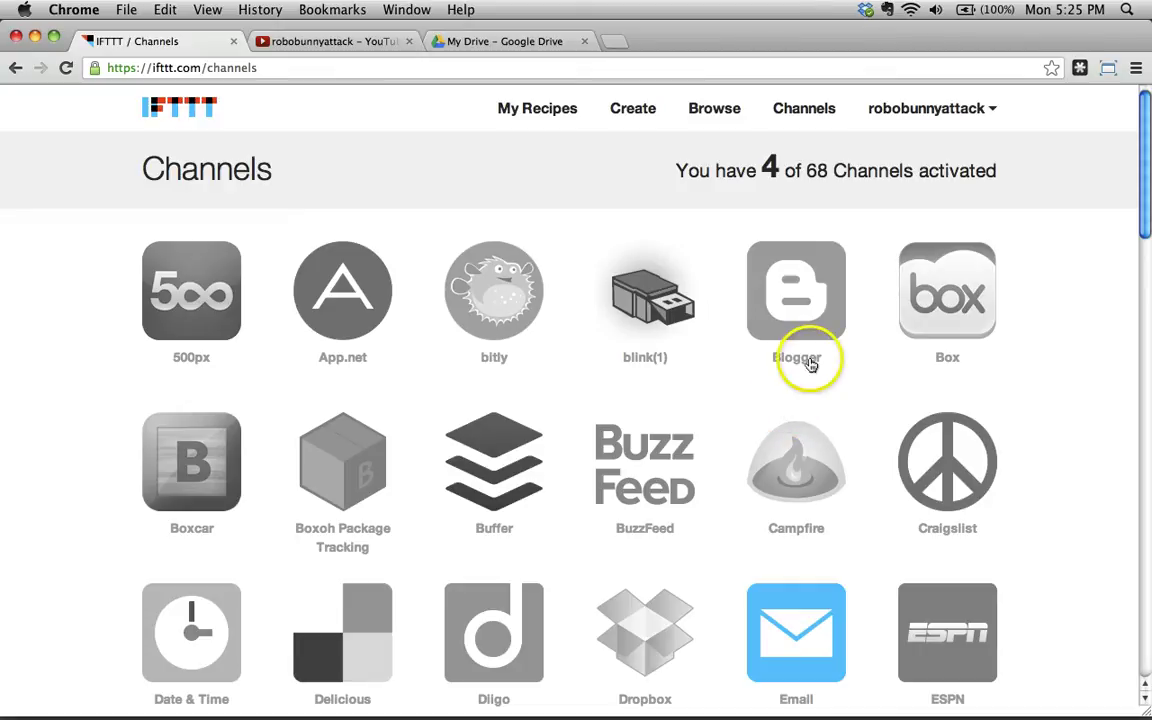
scroll(1022, 458, "down", 5)
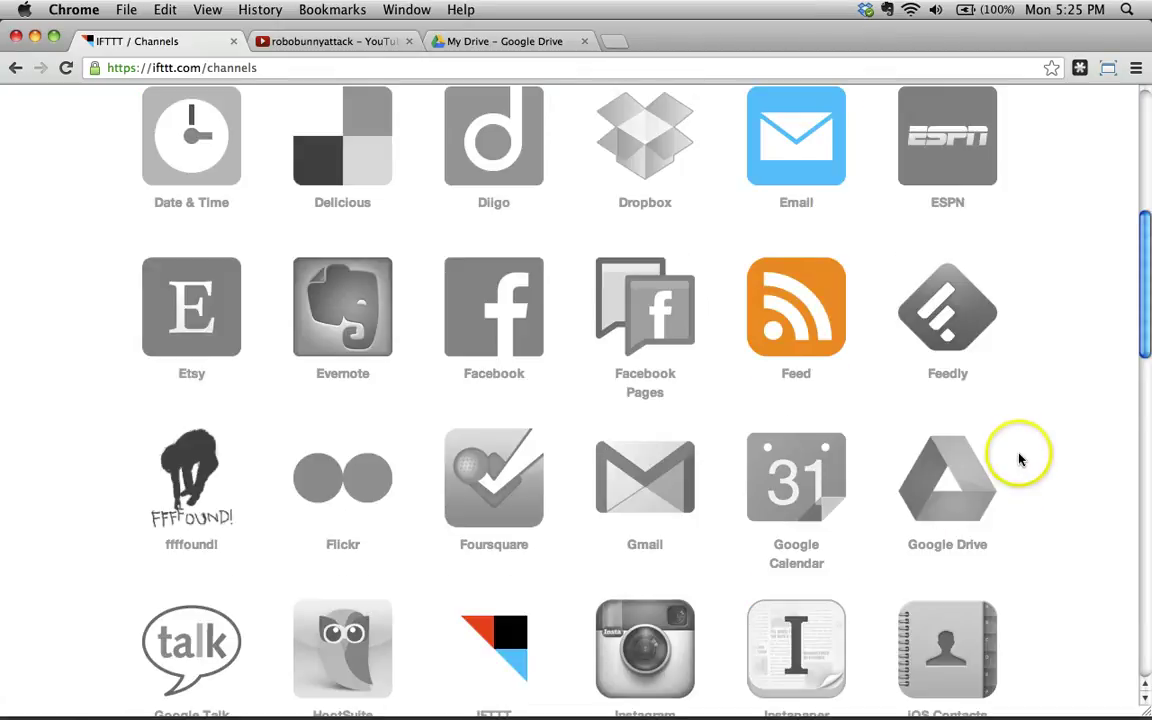
scroll(1022, 458, "up", 5)
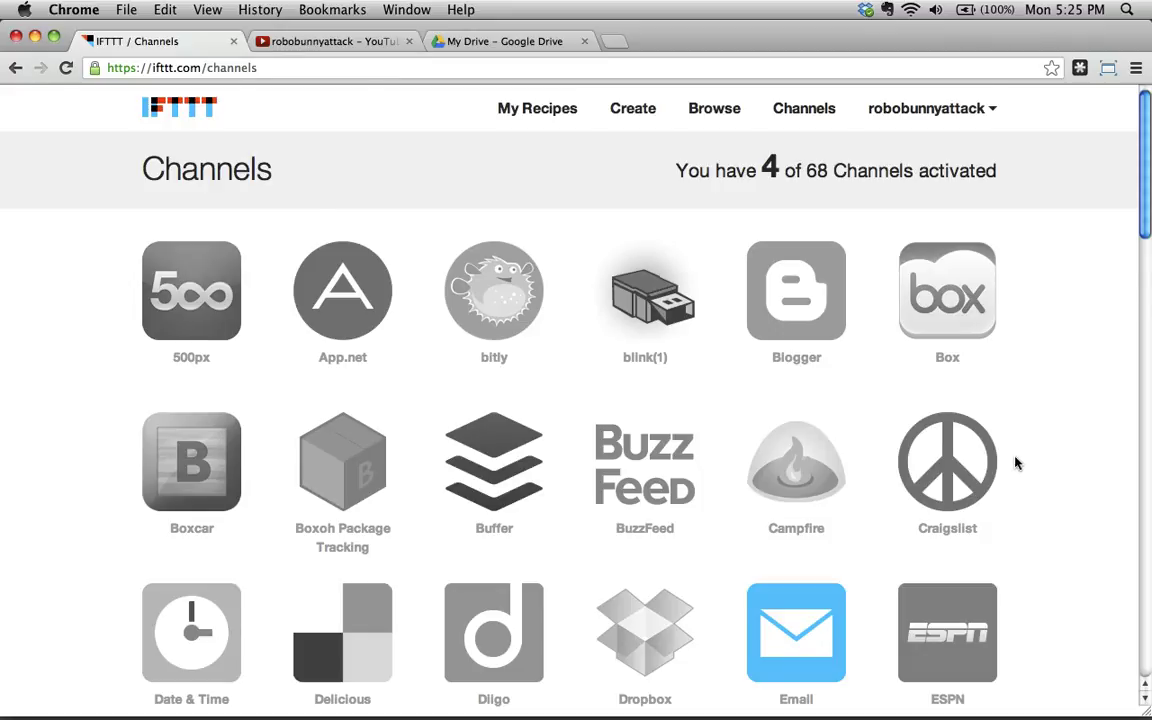
scroll(1018, 462, "down", 6)
left_click(660, 104)
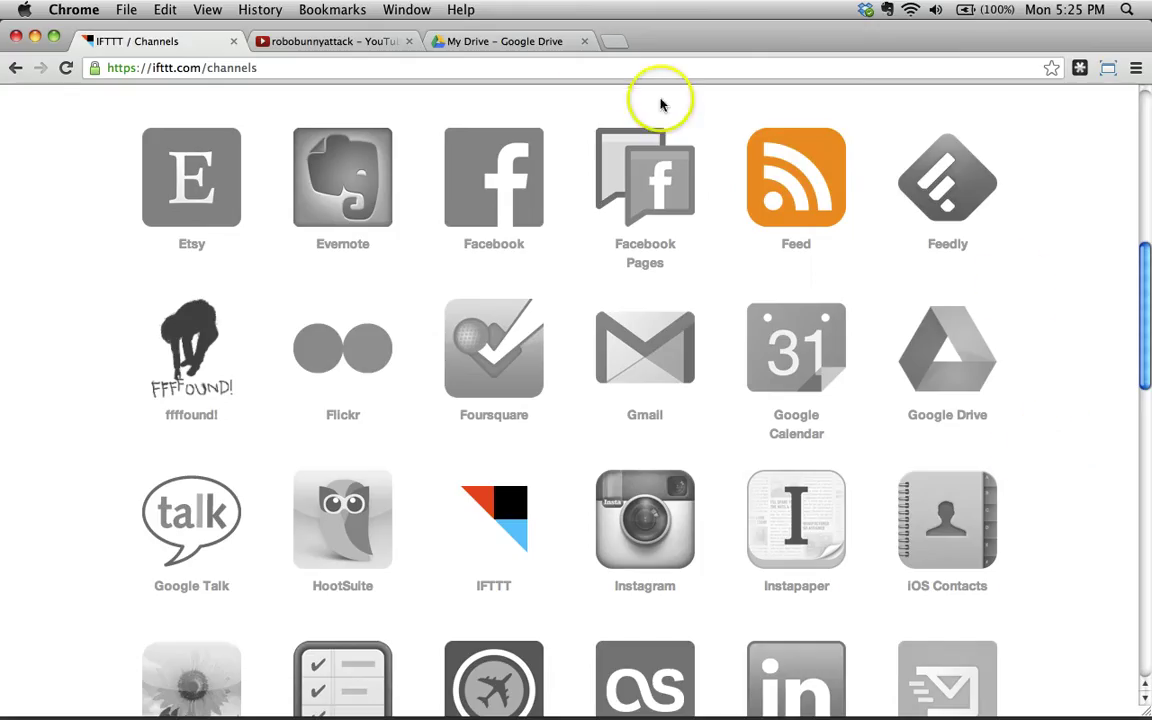
- Check the signed-in Google Drive and YouTube accounts in the other browser tabs, returning to the IFTTT Channels list
left_click(522, 44)
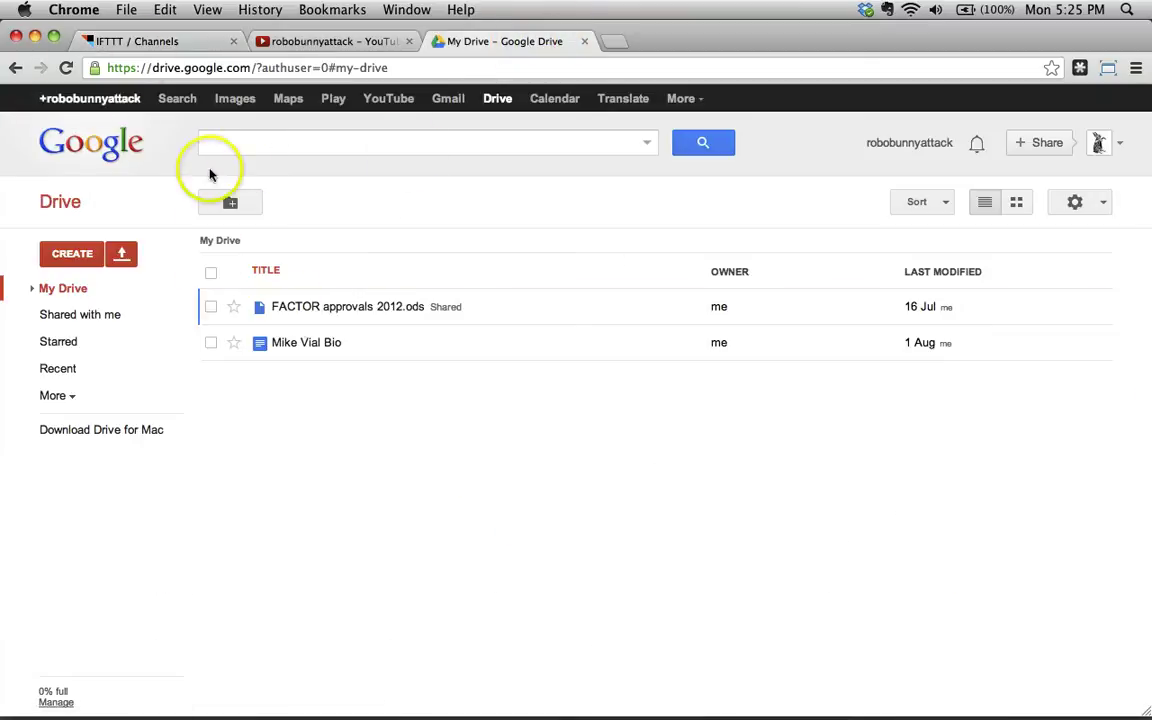
left_click(150, 41)
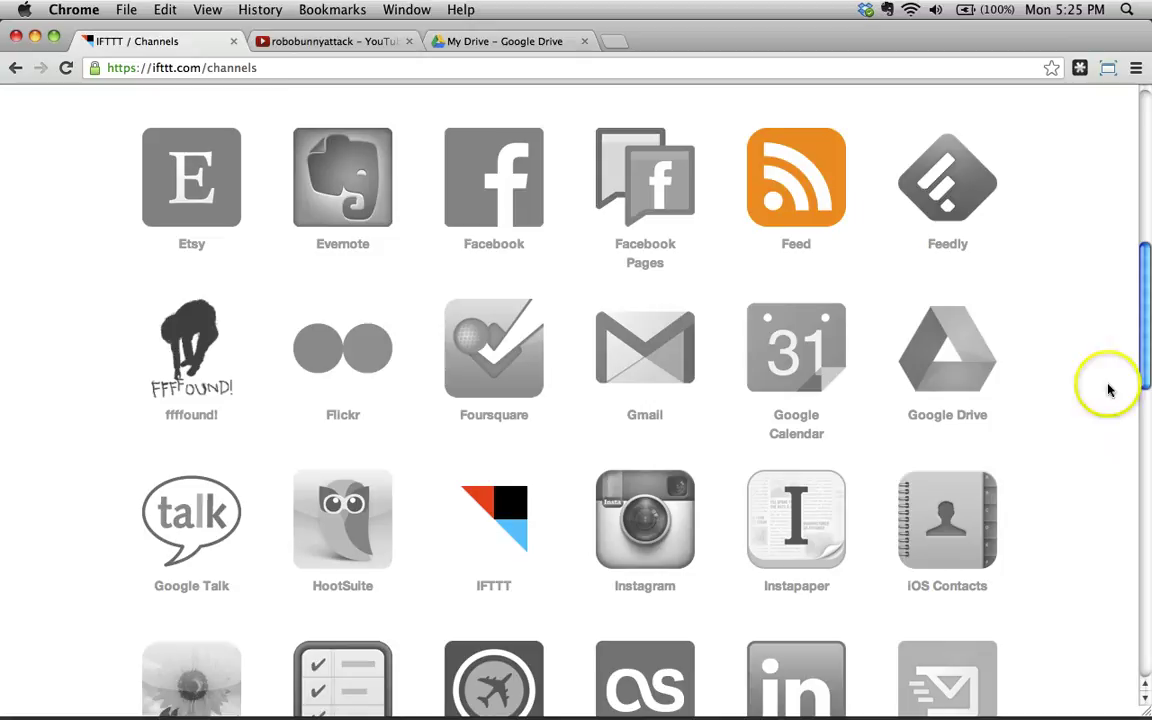
left_click(490, 41)
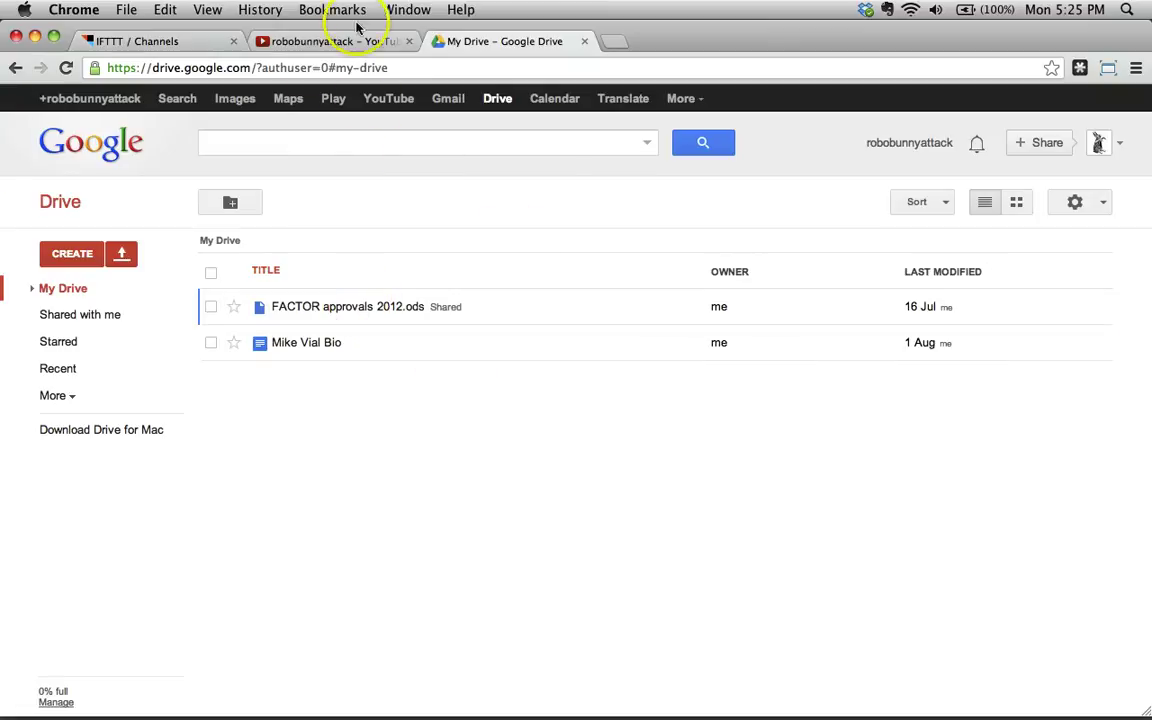
left_click(125, 40)
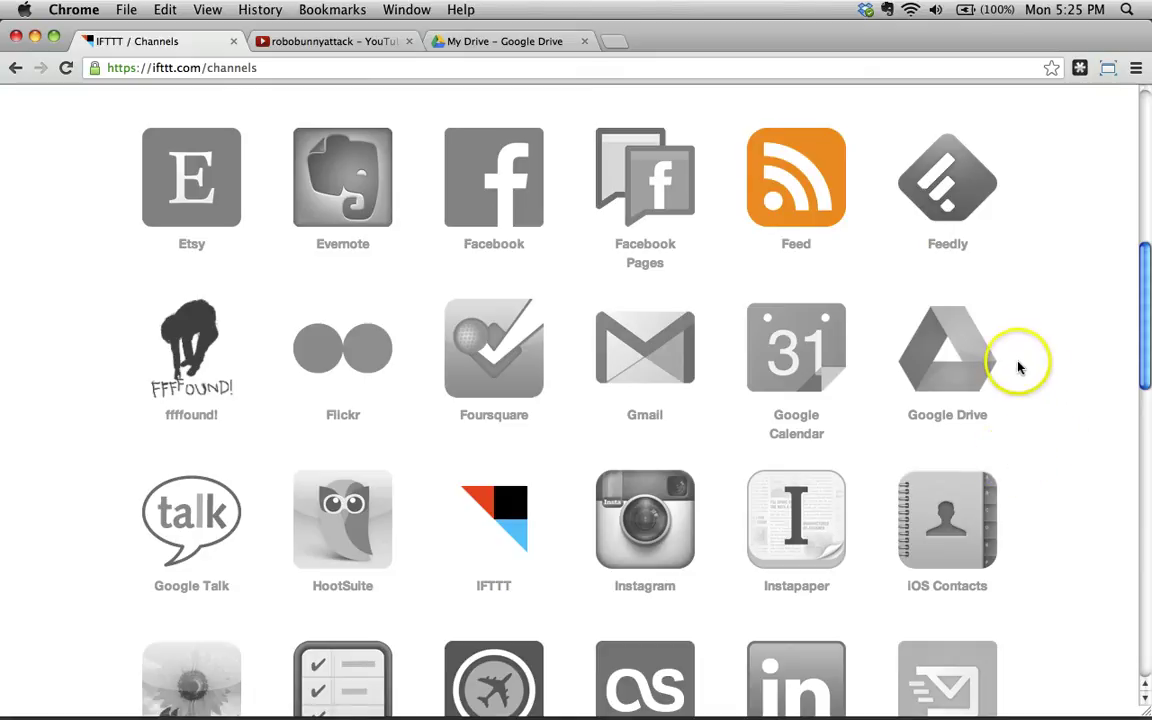
left_click(372, 39)
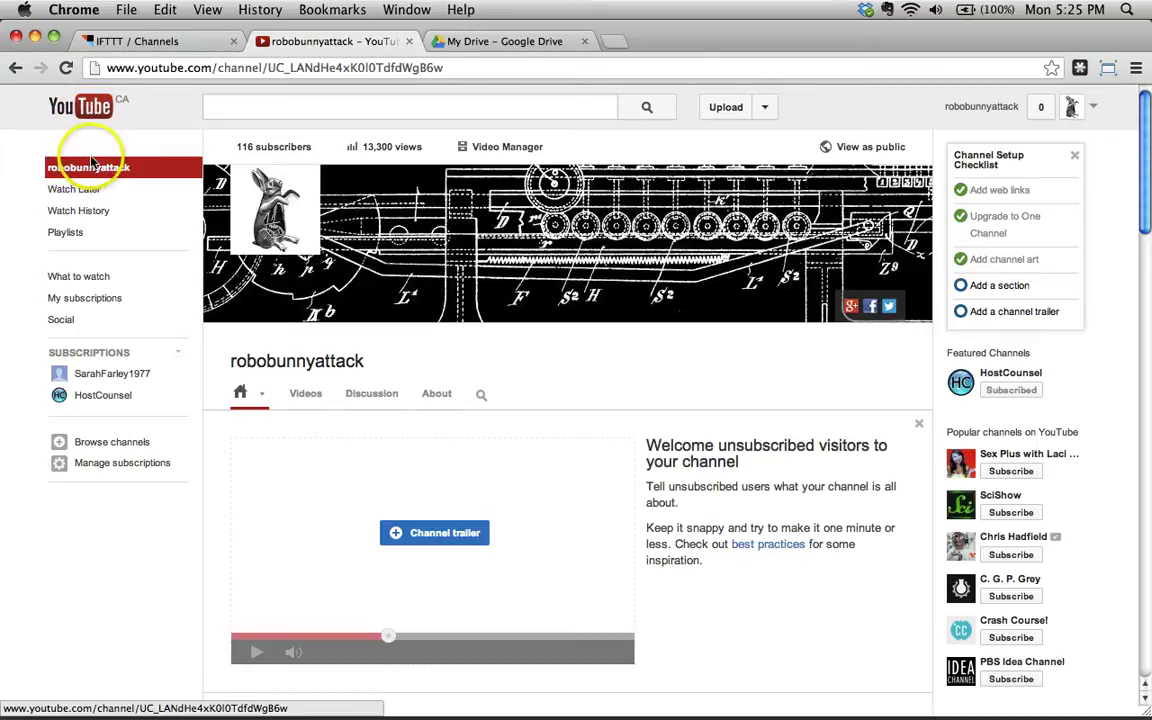
left_click(152, 42)
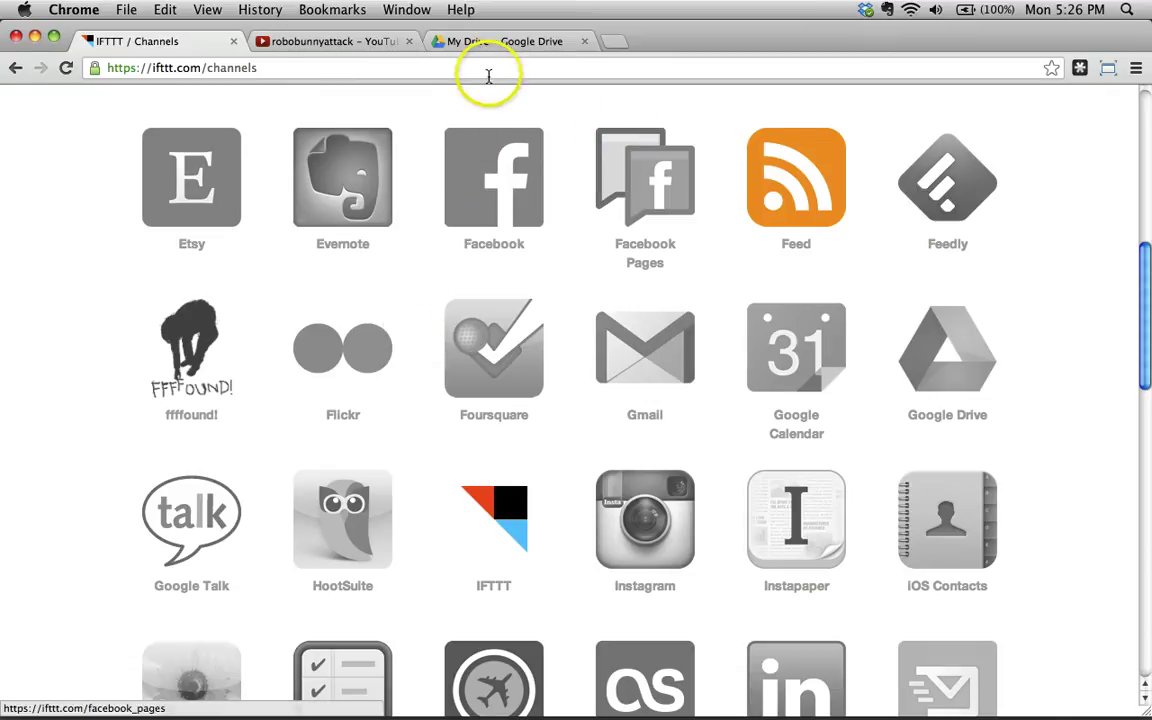
left_click(506, 41)
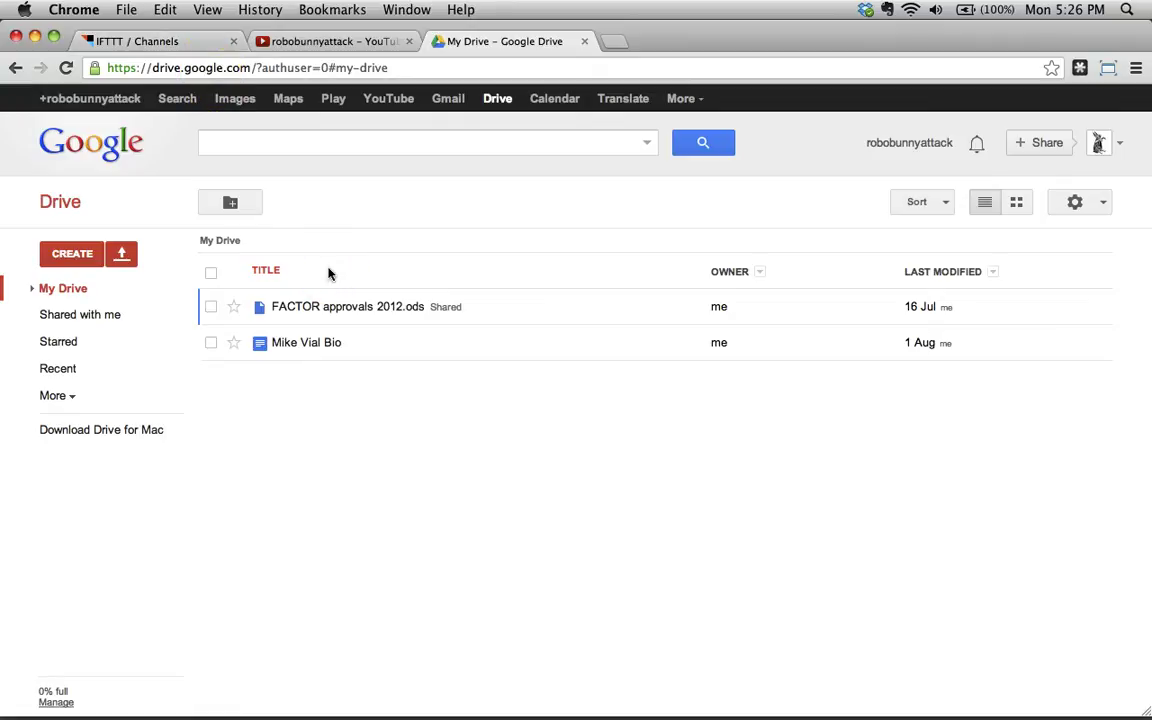
left_click(220, 41)
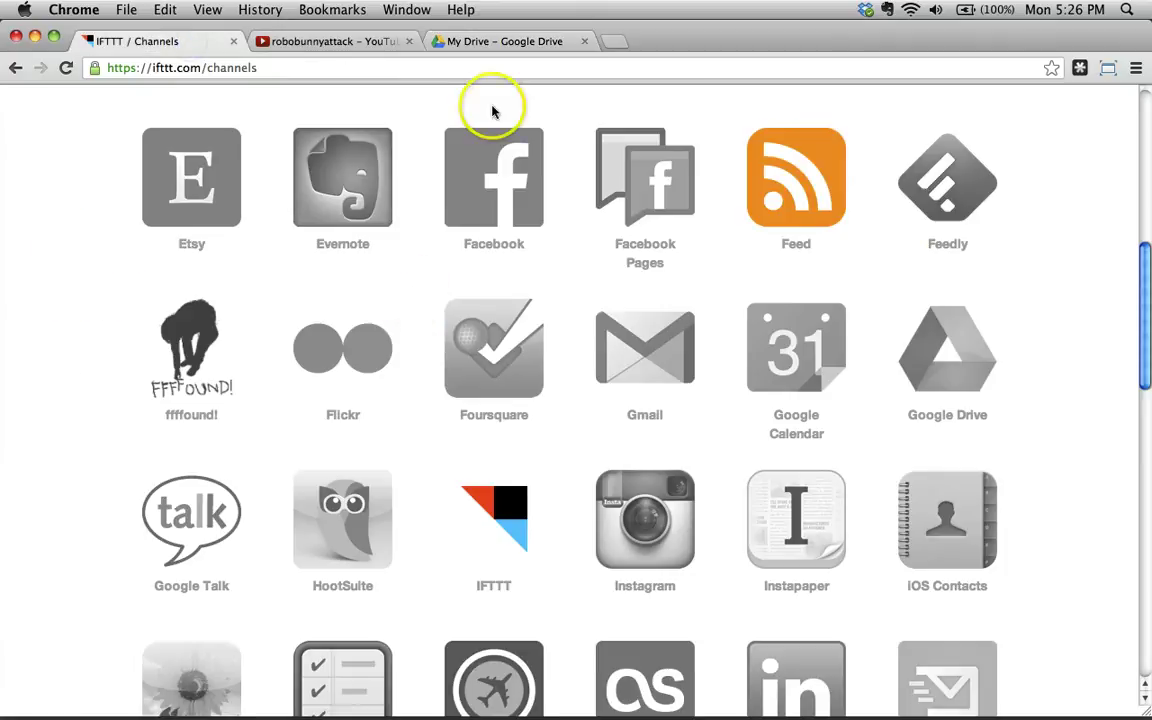
- Activate the Google Drive channel and accept IFTTT's permission request for the Google account
scroll(1005, 430, "down", 3)
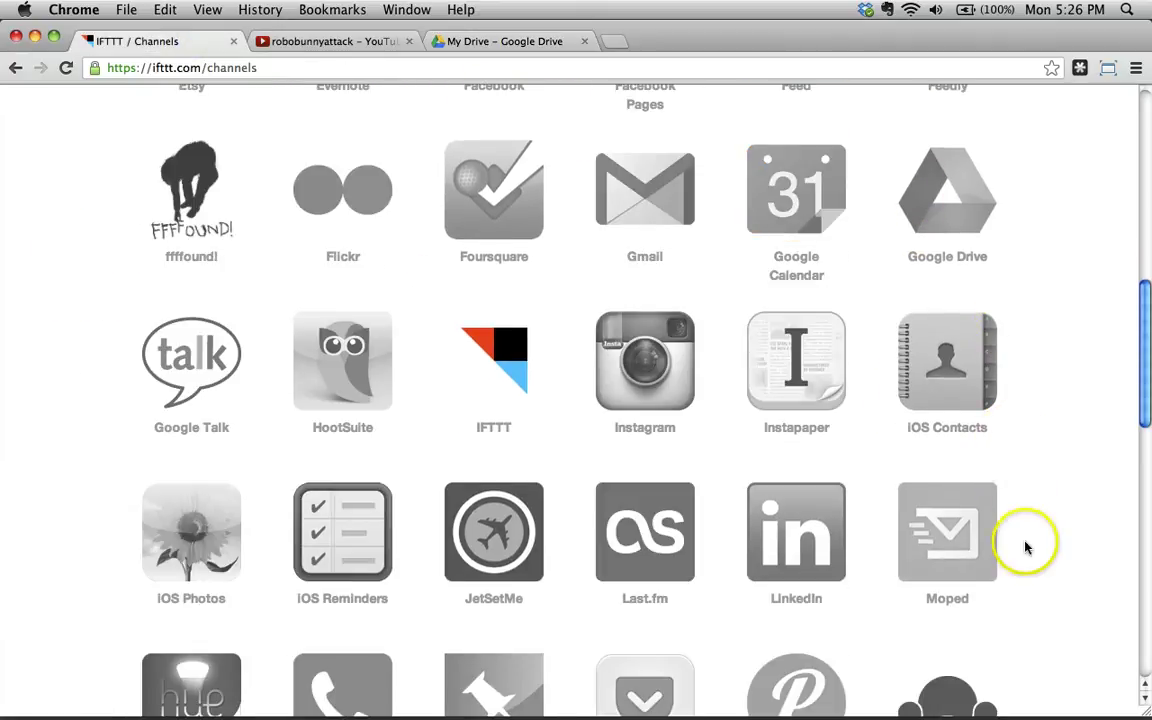
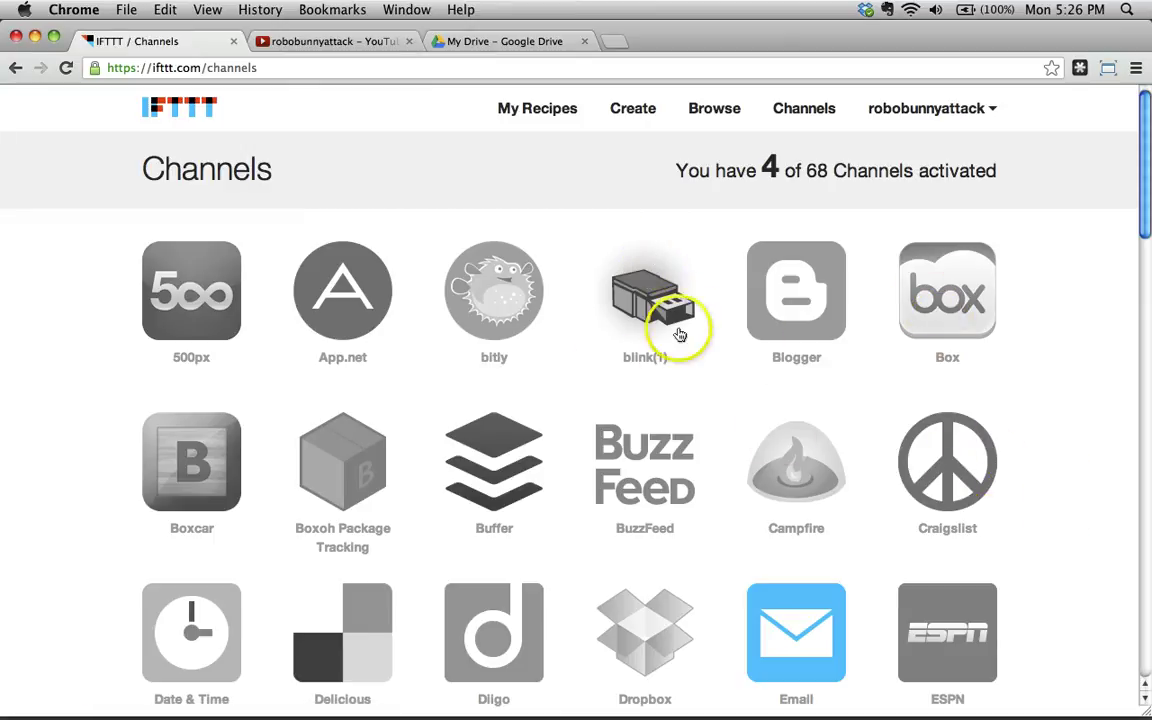
scroll(830, 390, "down", 3)
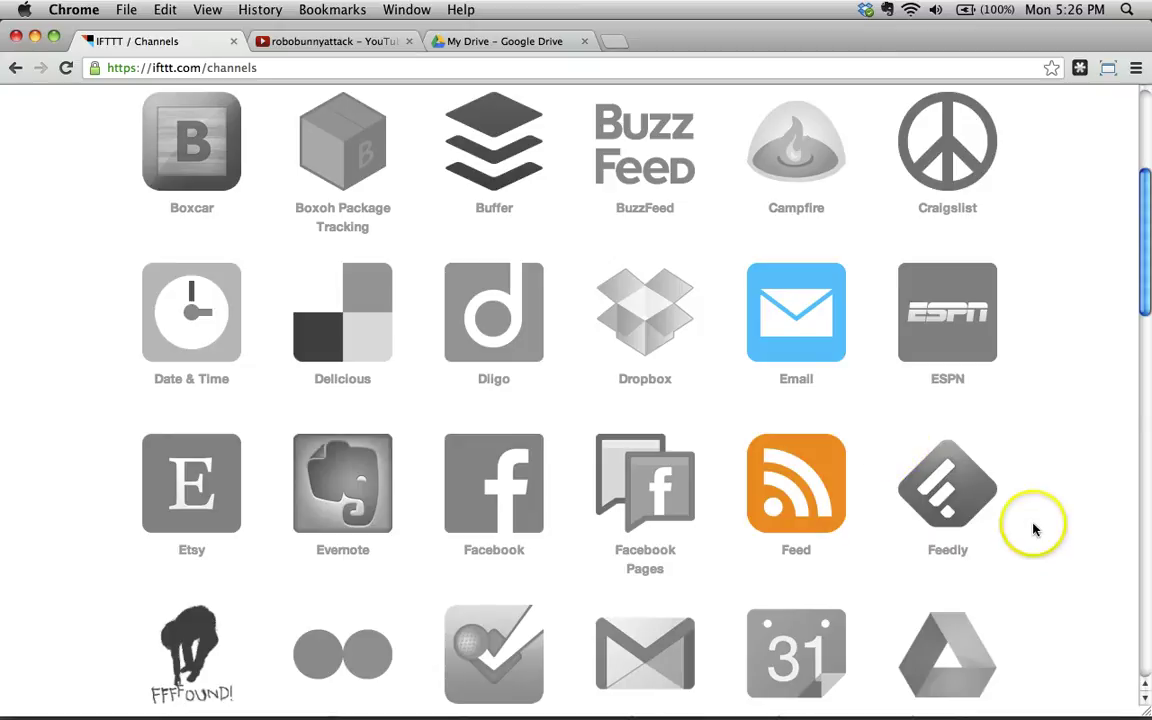
scroll(1035, 528, "down", 3)
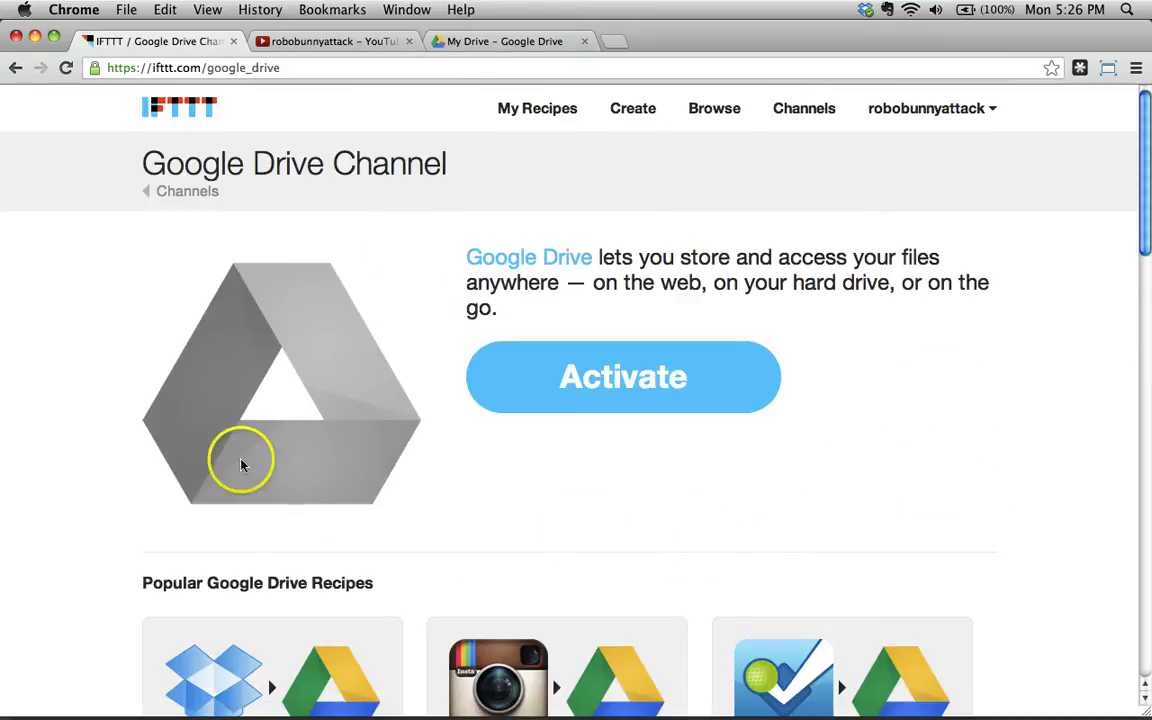
left_click(602, 376)
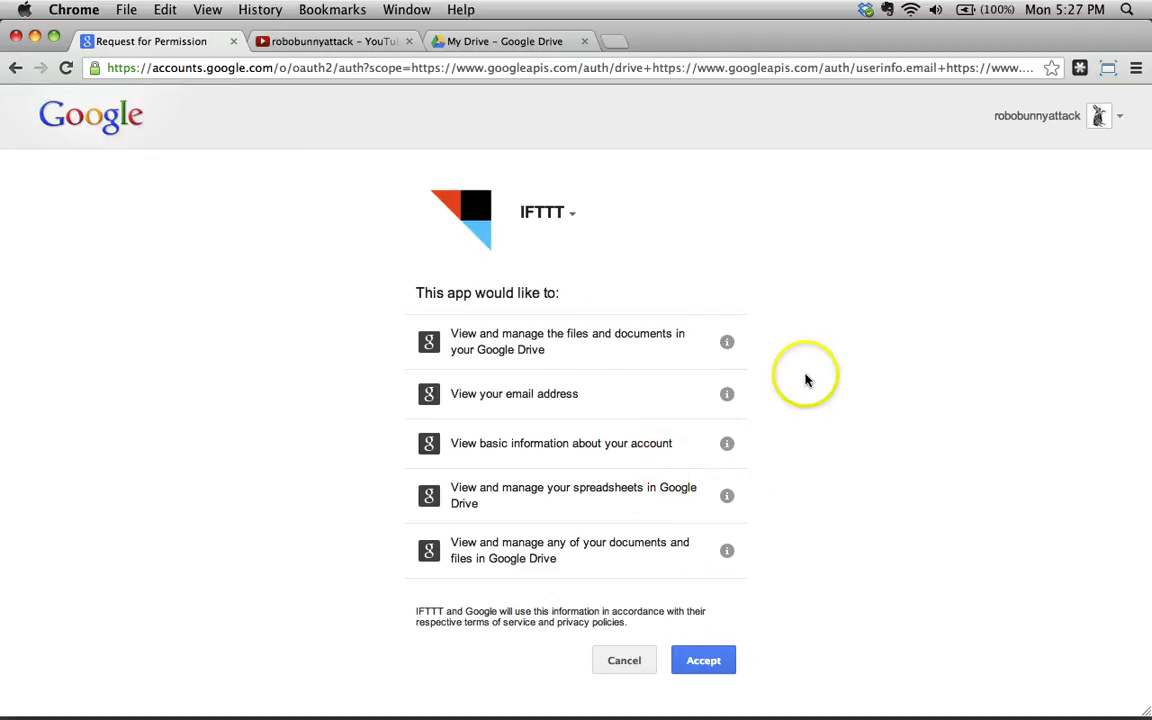
left_click(705, 661)
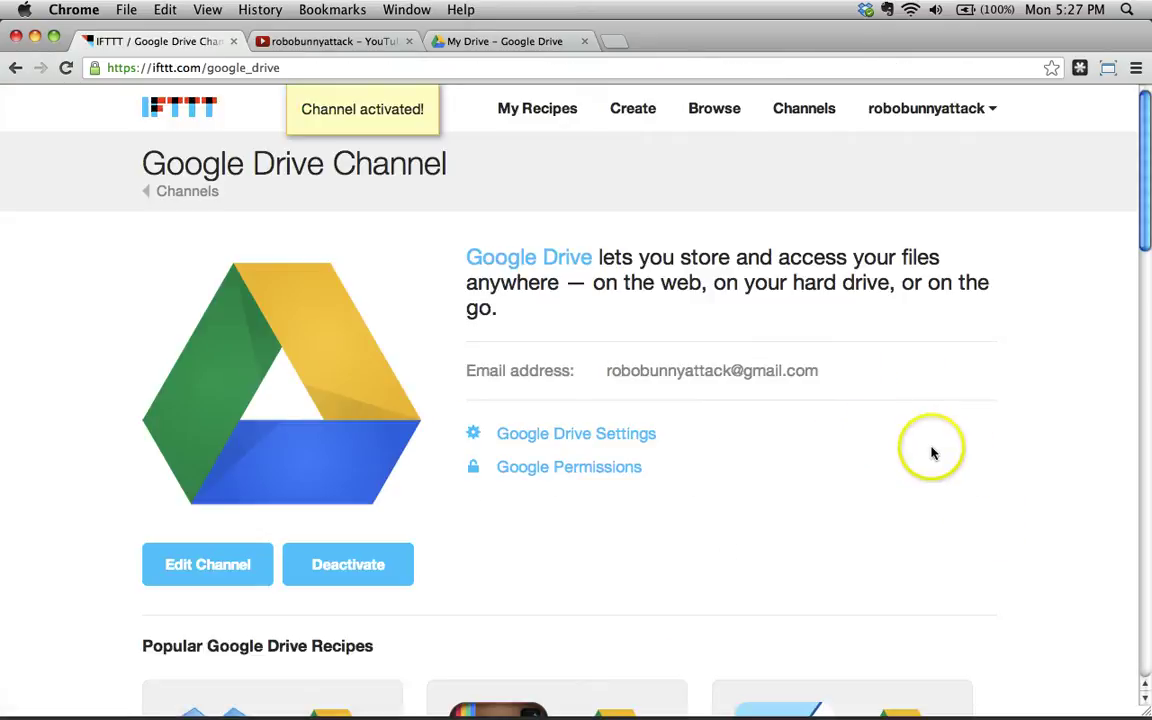
- Look through the Google Drive channel page, then reopen the Channels list and check the Google Drive channel there
scroll(504, 501, "down", 15)
scroll(504, 501, "up", 15)
left_click(804, 108)
scroll(1020, 516, "down", 5)
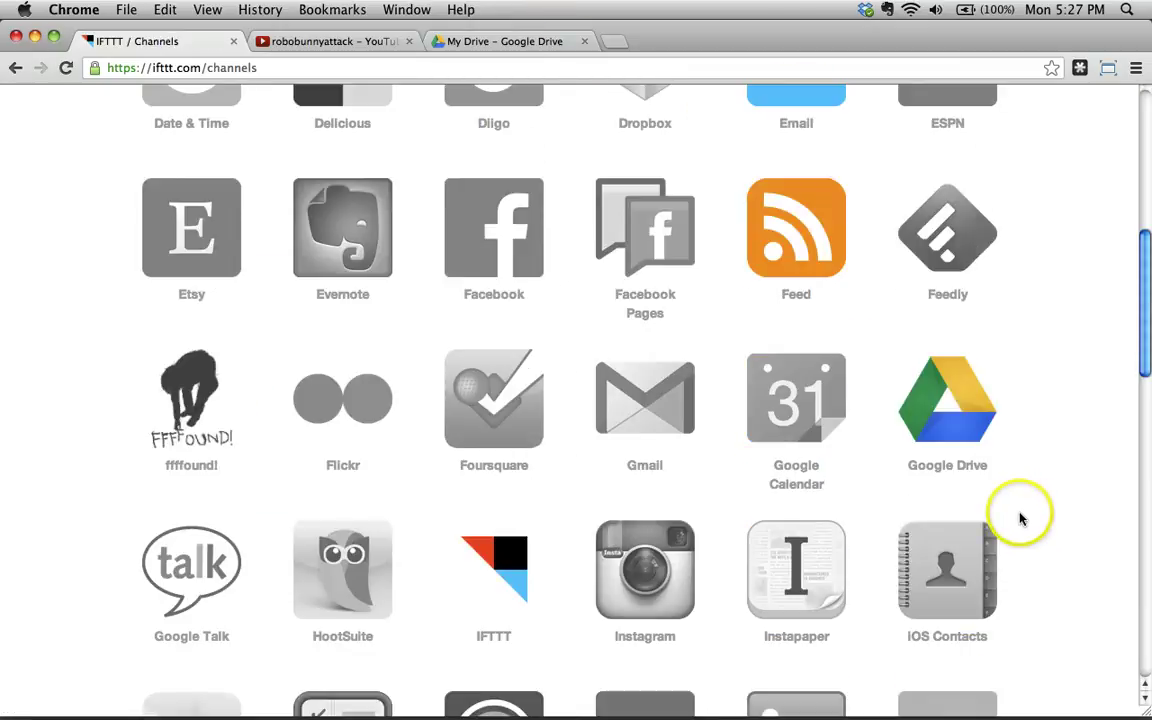
- Open the Google Drive channel page and look over its Popular Google Drive Recipes
left_click(963, 430)
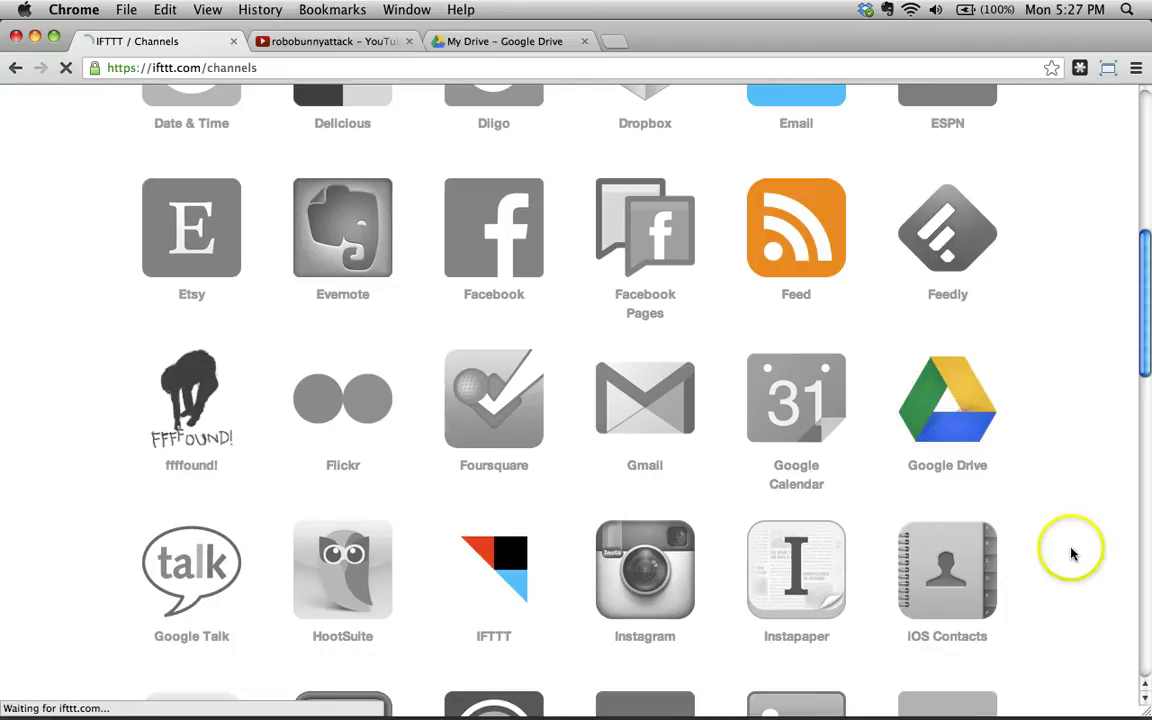
scroll(1030, 533, "down", 4)
scroll(1030, 533, "up", 3)
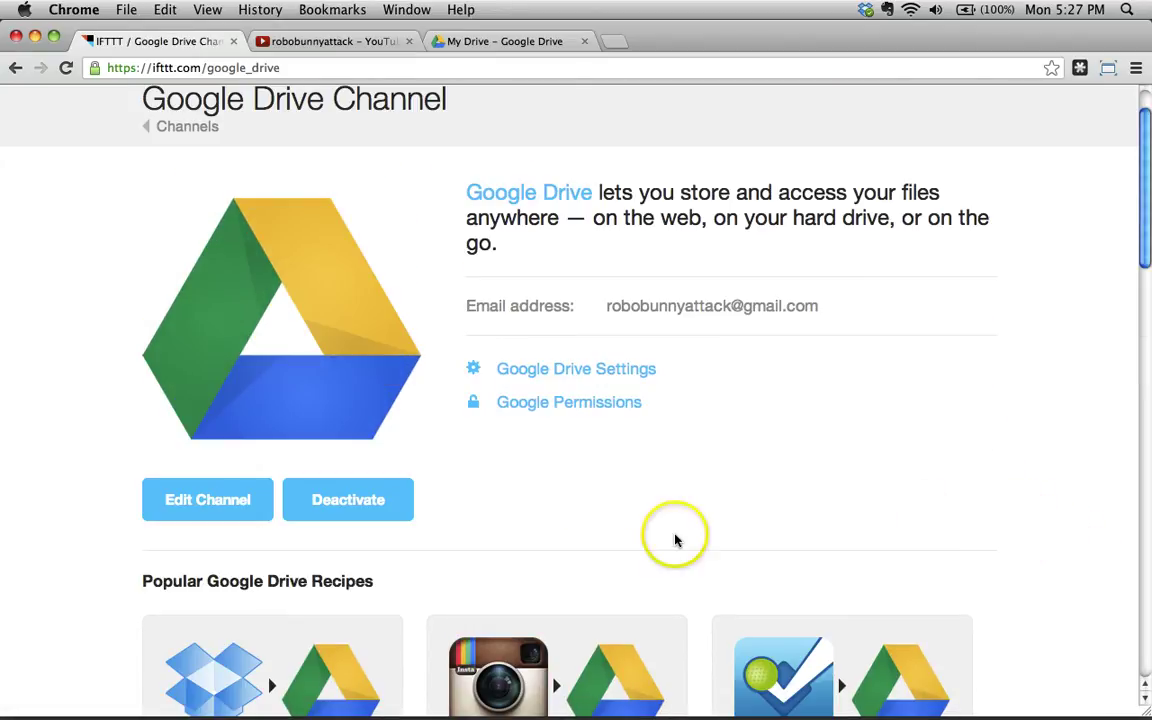
scroll(1018, 532, "down", 4)
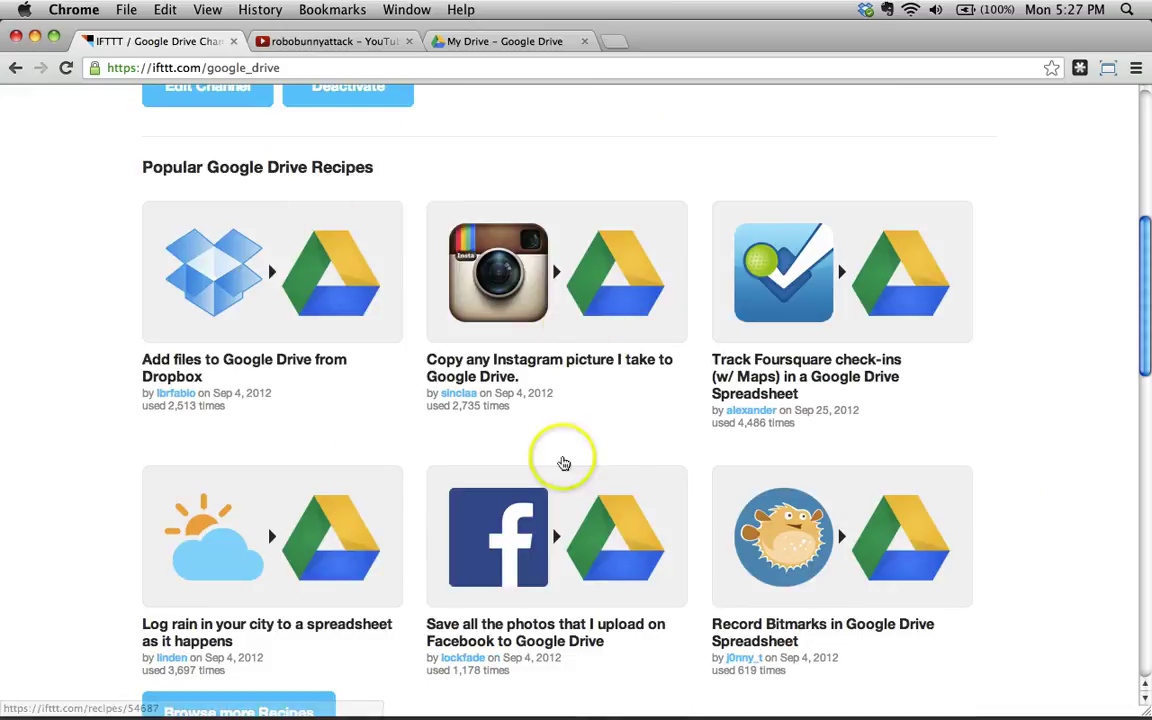
- Examine the Google Drive channel's Triggers and Actions, from Upload file from URL to Add row to spreadsheet
scroll(522, 485, "down", 5)
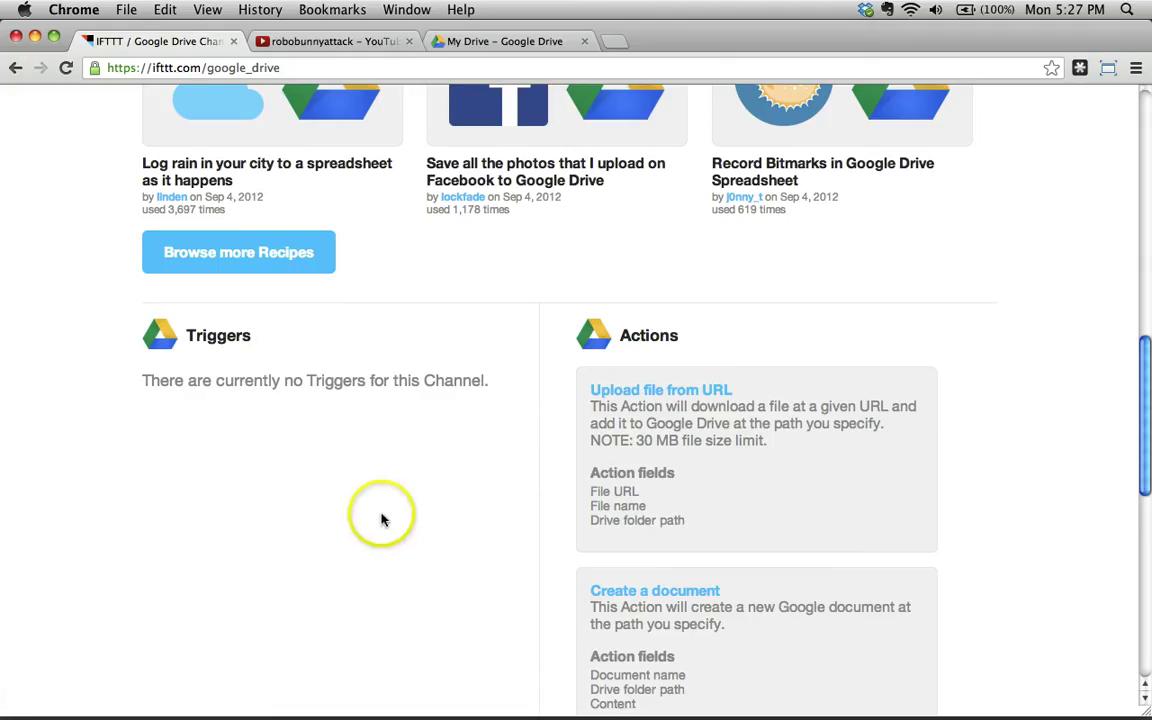
scroll(500, 480, "down", 1)
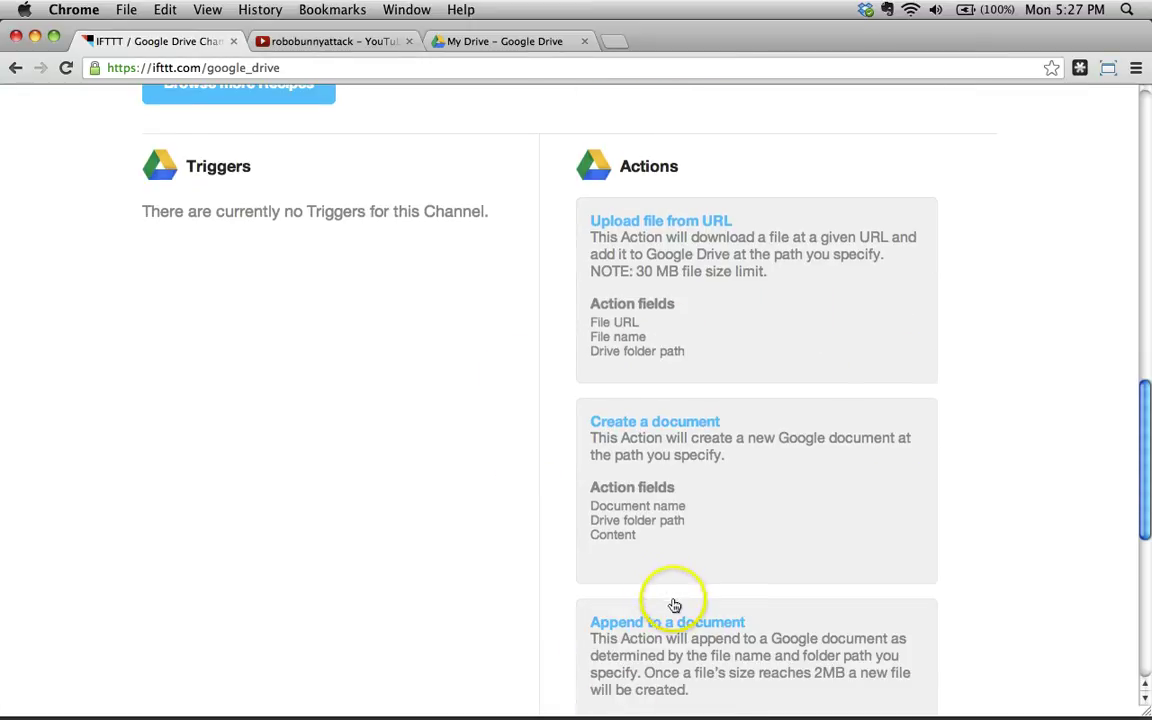
scroll(694, 582, "down", 3)
scroll(694, 583, "down", 2)
scroll(712, 585, "up", 6)
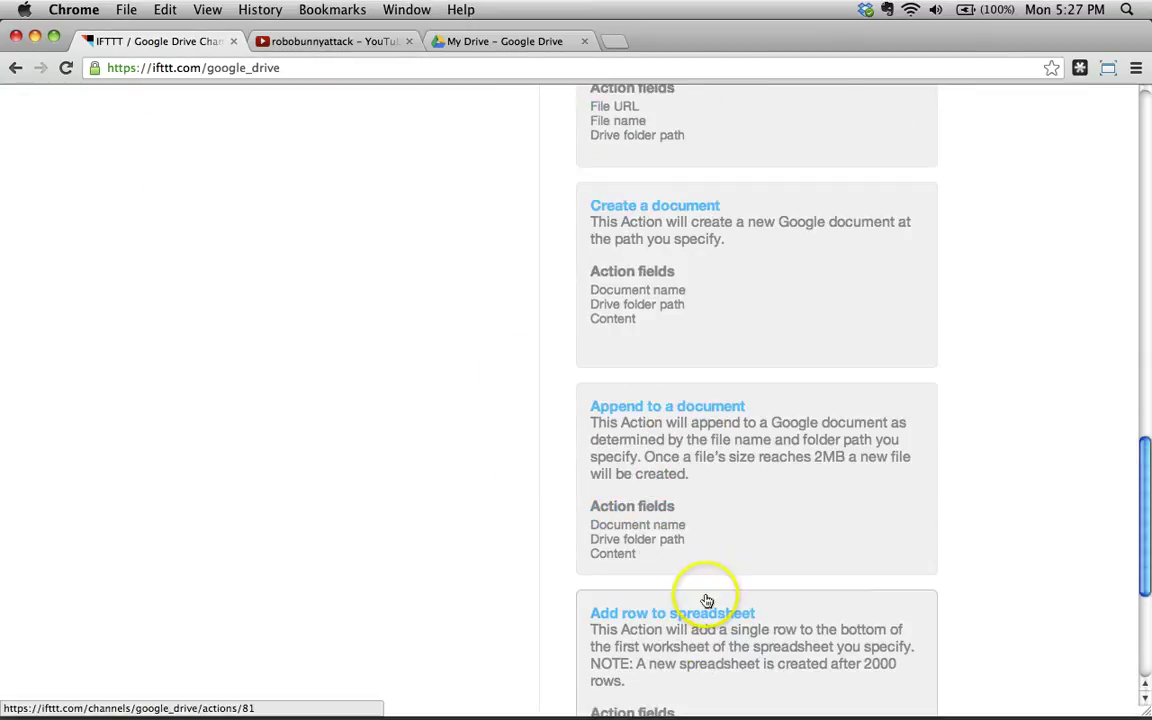
scroll(707, 600, "down", 1)
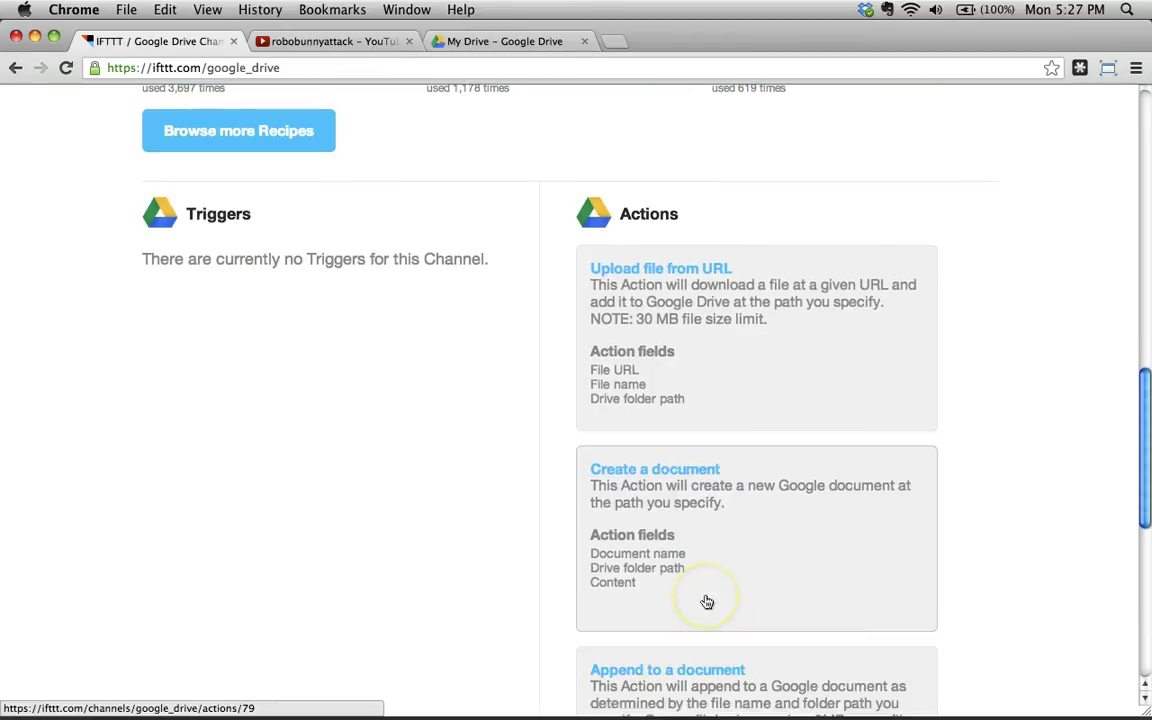
scroll(995, 515, "down", 1)
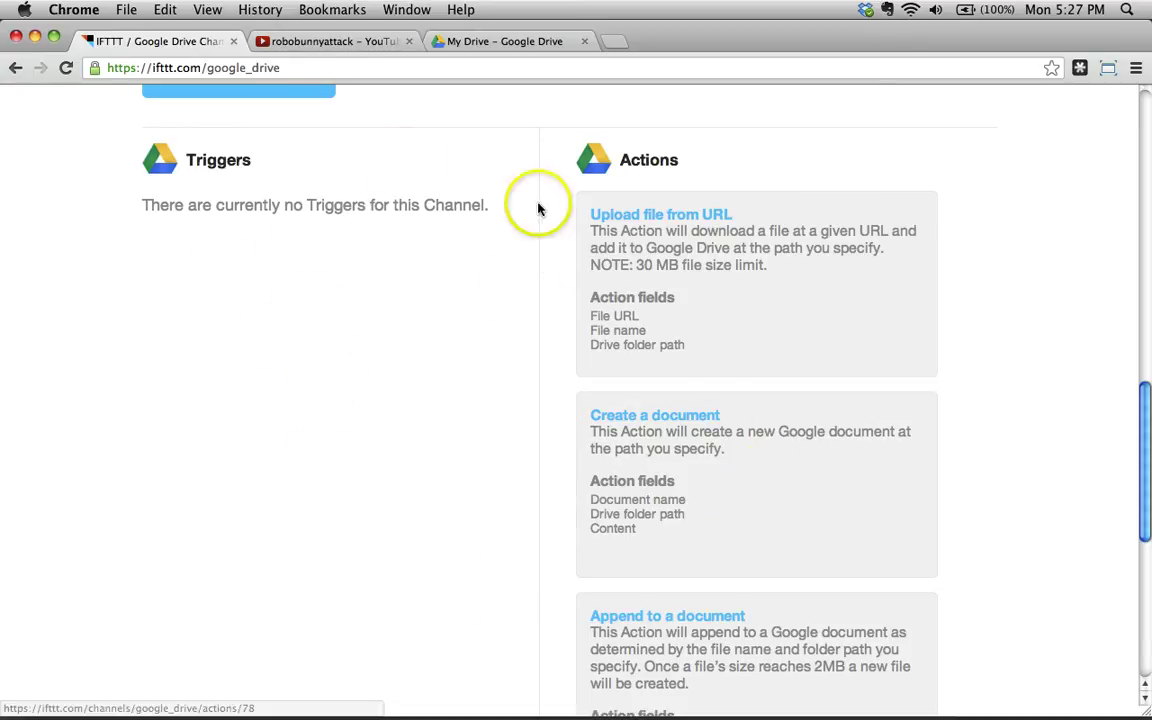
scroll(864, 527, "down", 5)
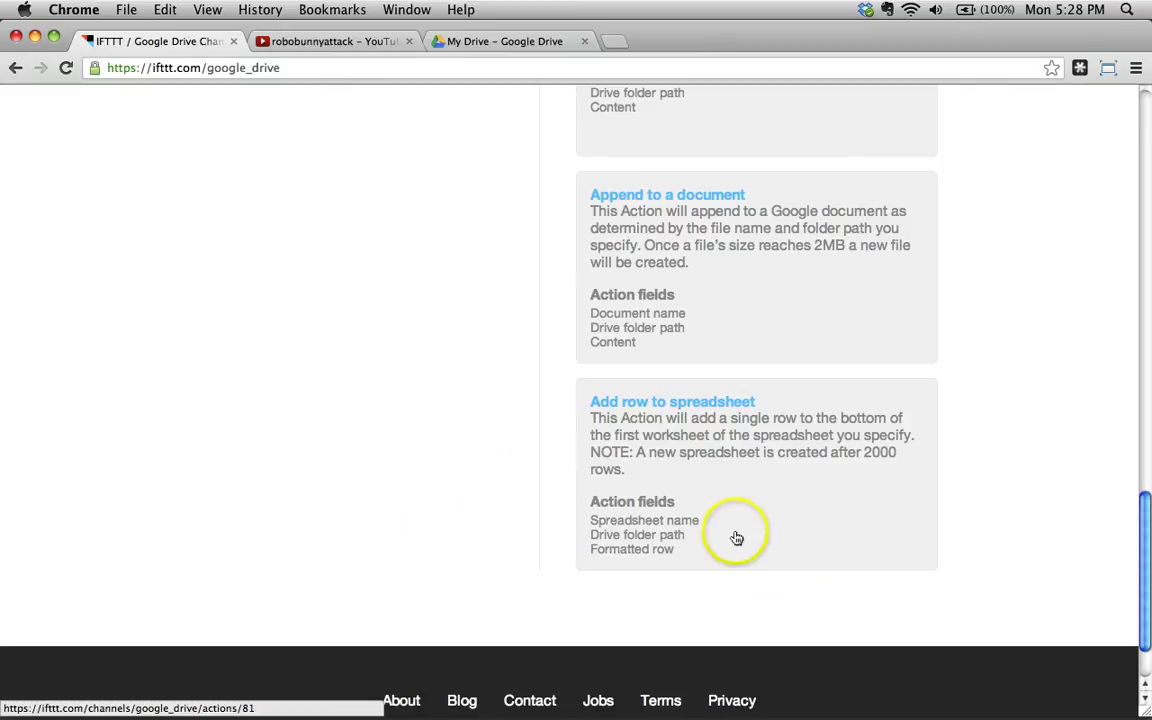
scroll(748, 285, "up", 15)
scroll(796, 703, "up", 15)
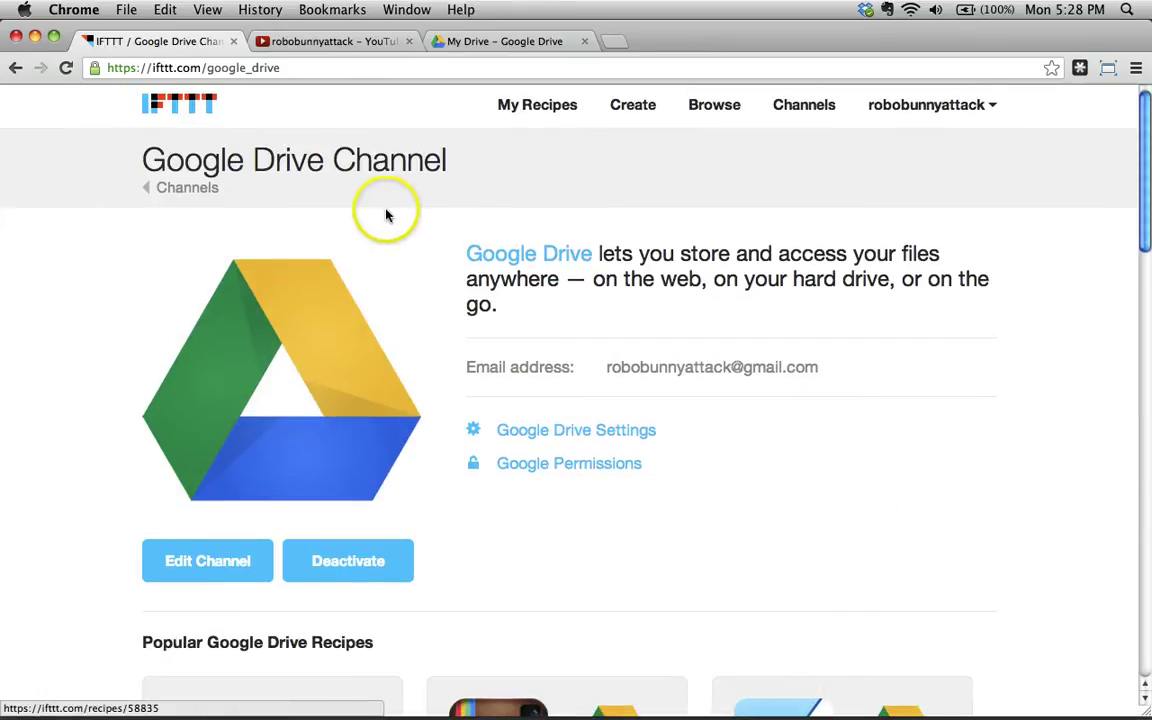
- Return to the Channels list, find the YouTube channel and check the signed-in YouTube account in its browser tab
left_click(791, 107)
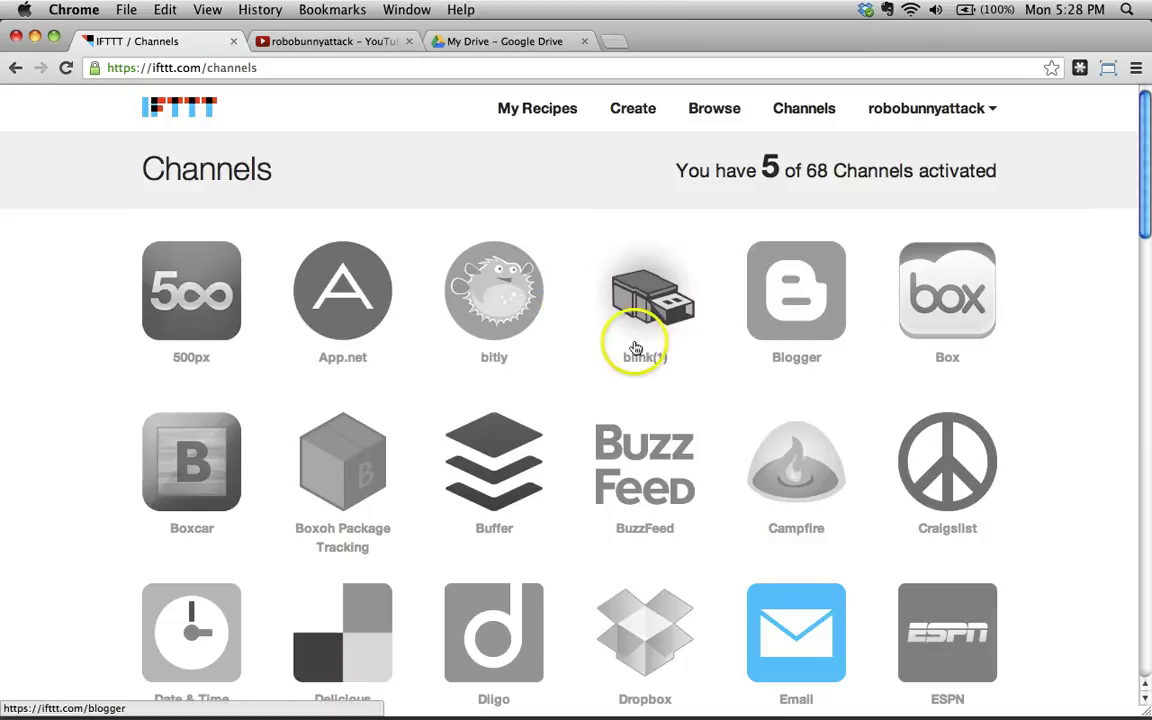
scroll(1060, 392, "down", 20)
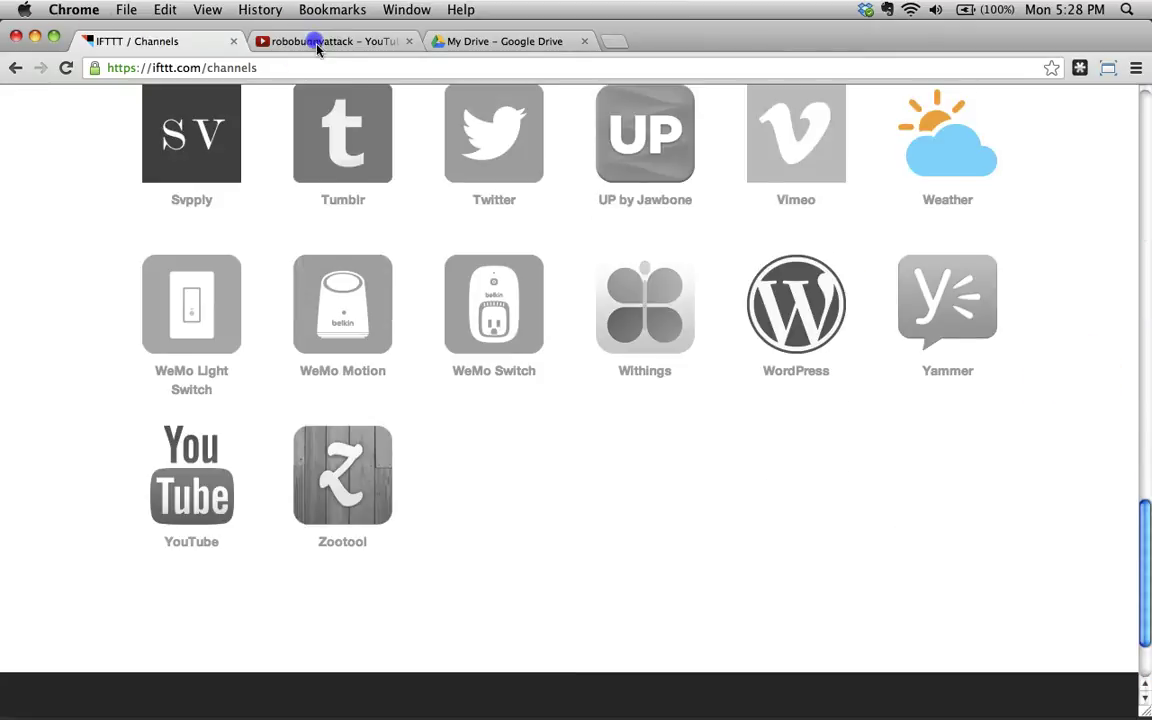
left_click(314, 43)
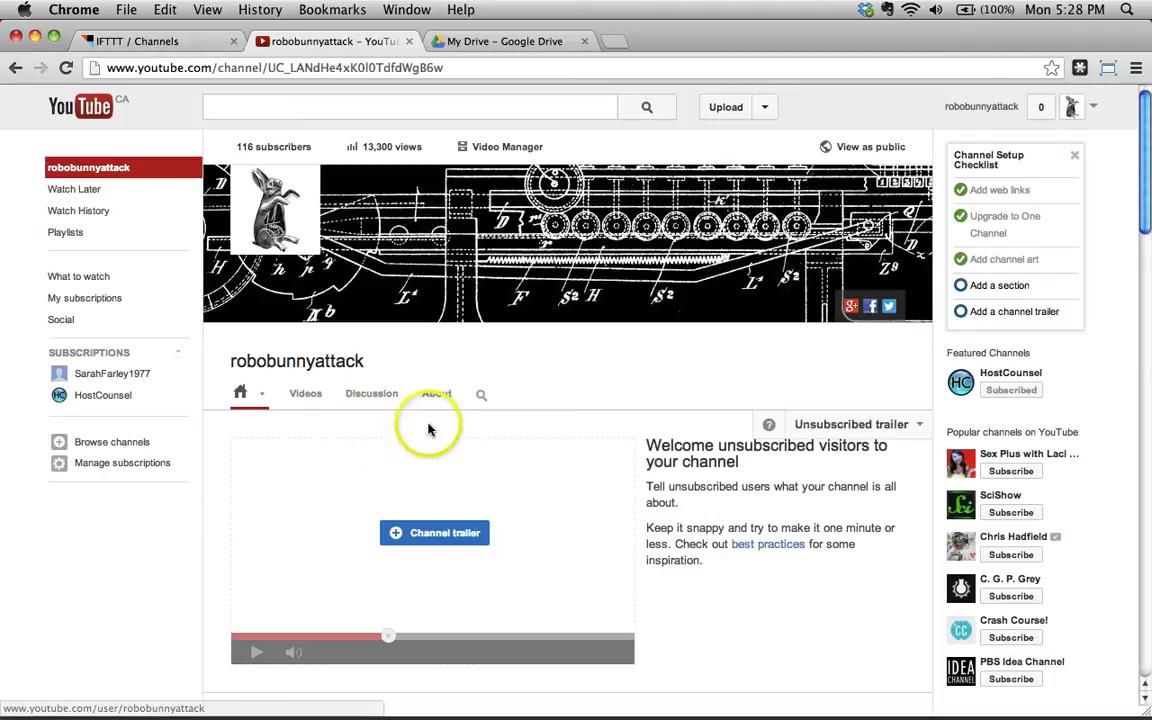
left_click(150, 43)
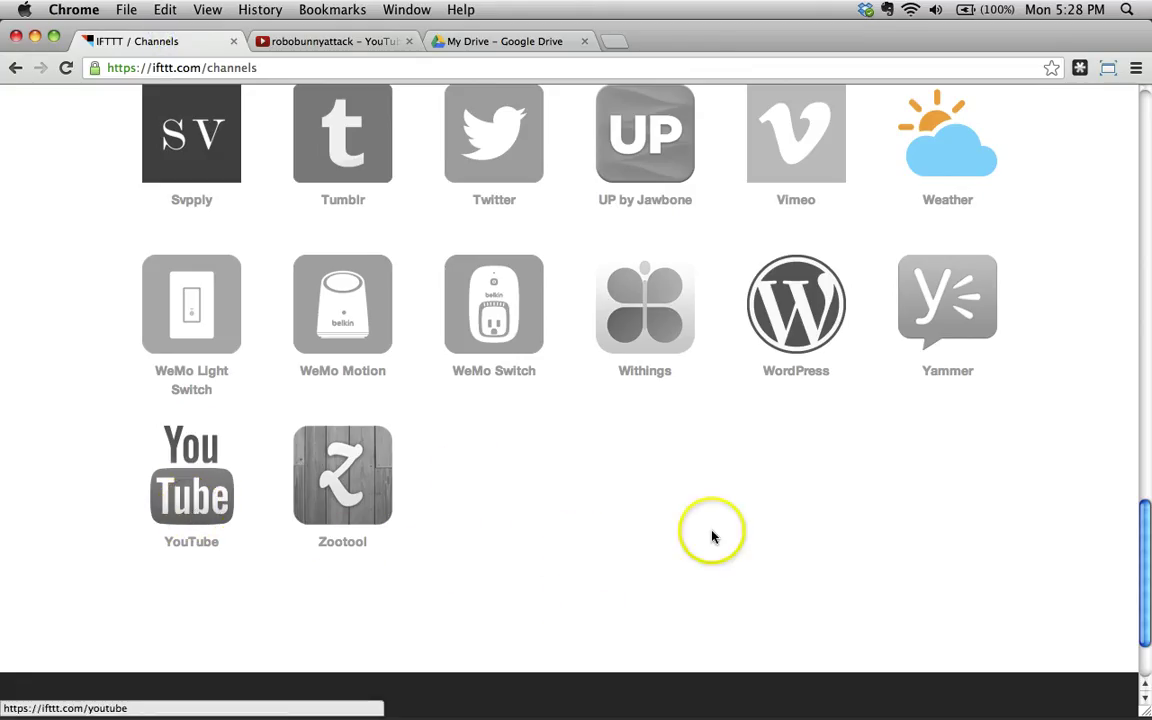
scroll(712, 532, "up", 3)
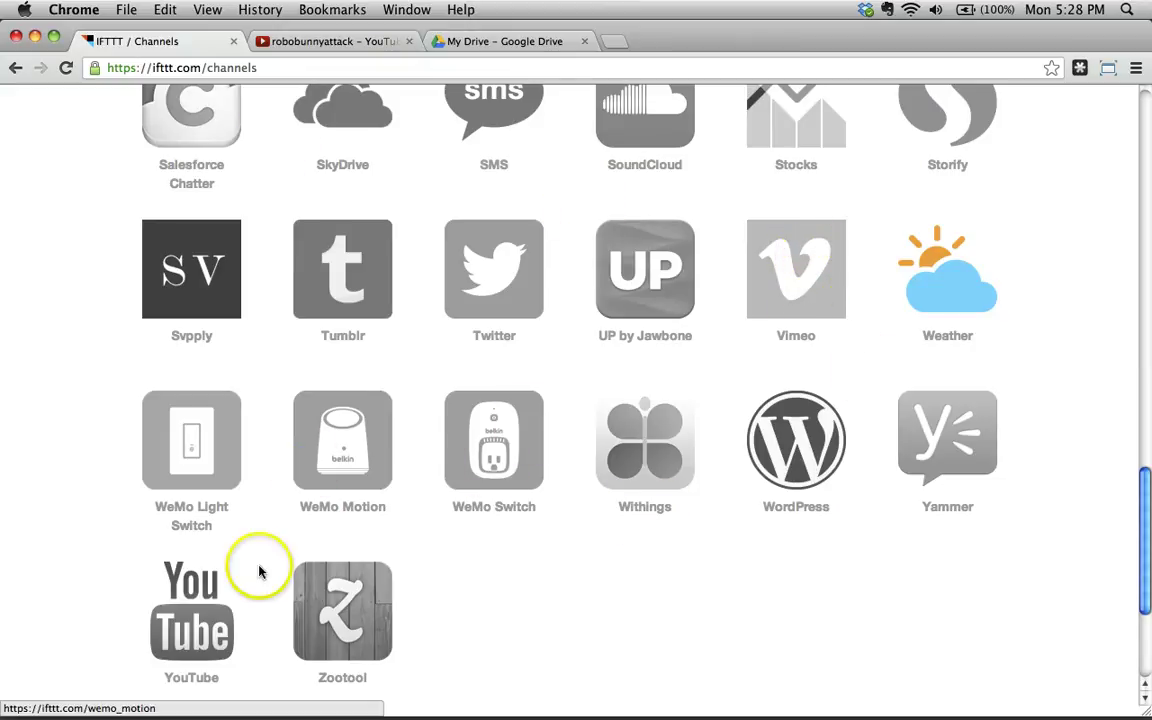
- Activate the YouTube channel and grant IFTTT access to the Google account
left_click(218, 608)
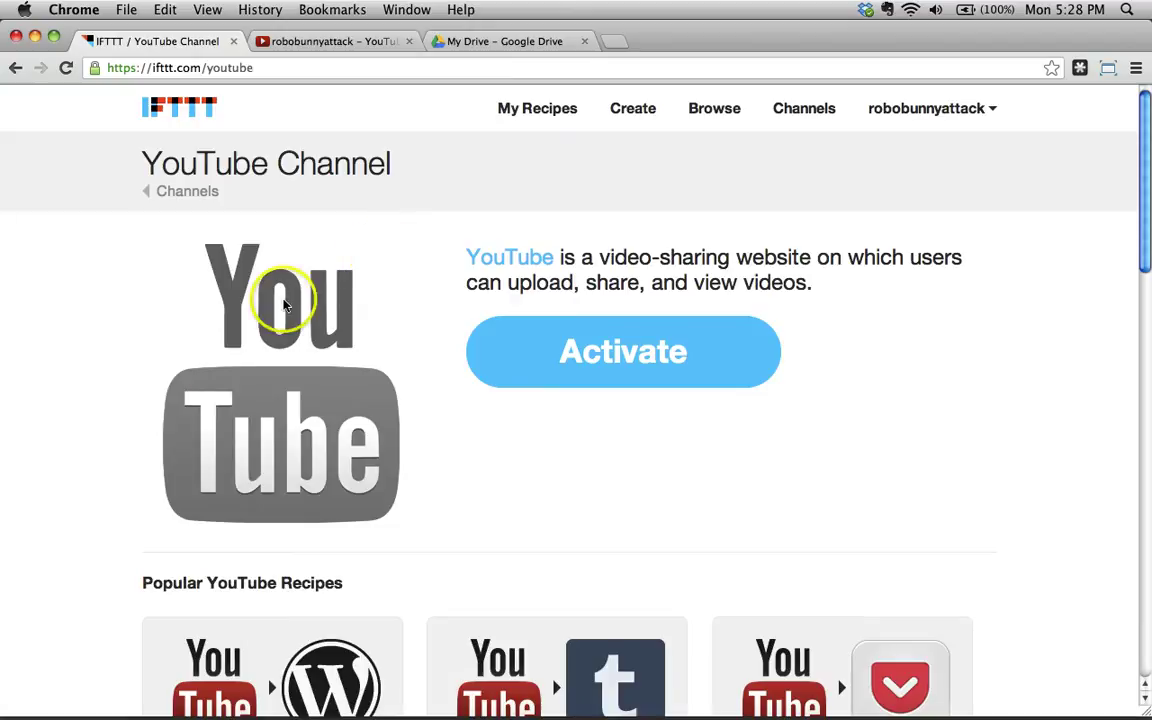
left_click(595, 335)
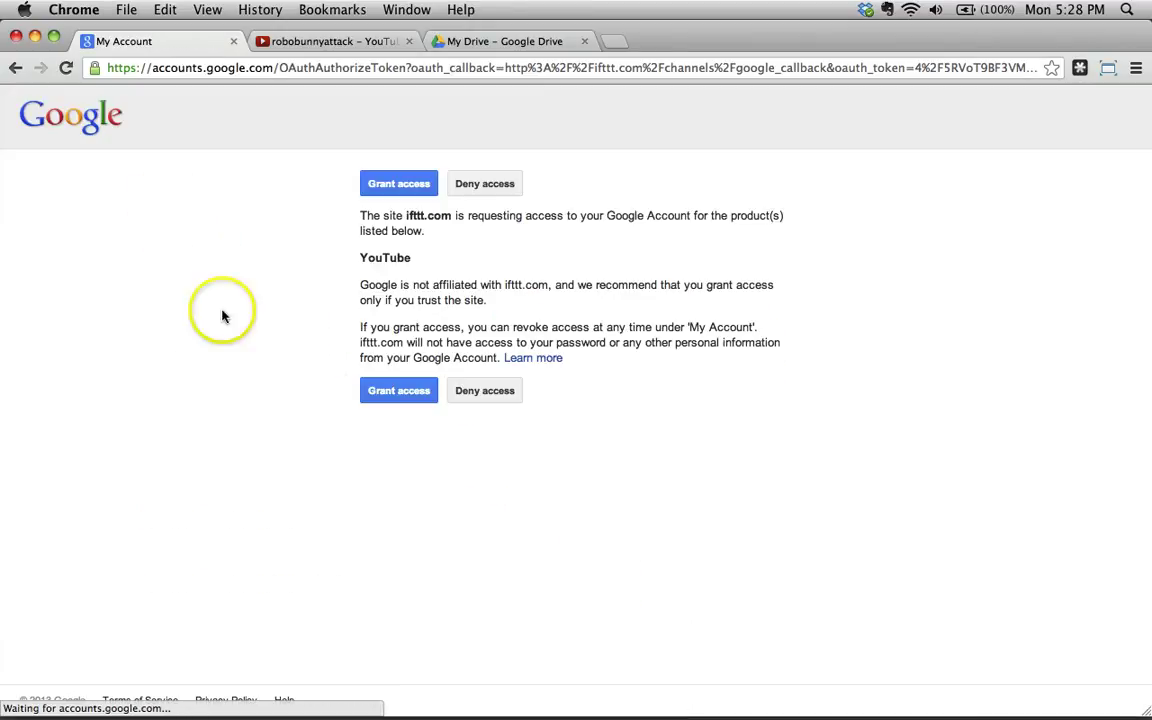
left_click(396, 187)
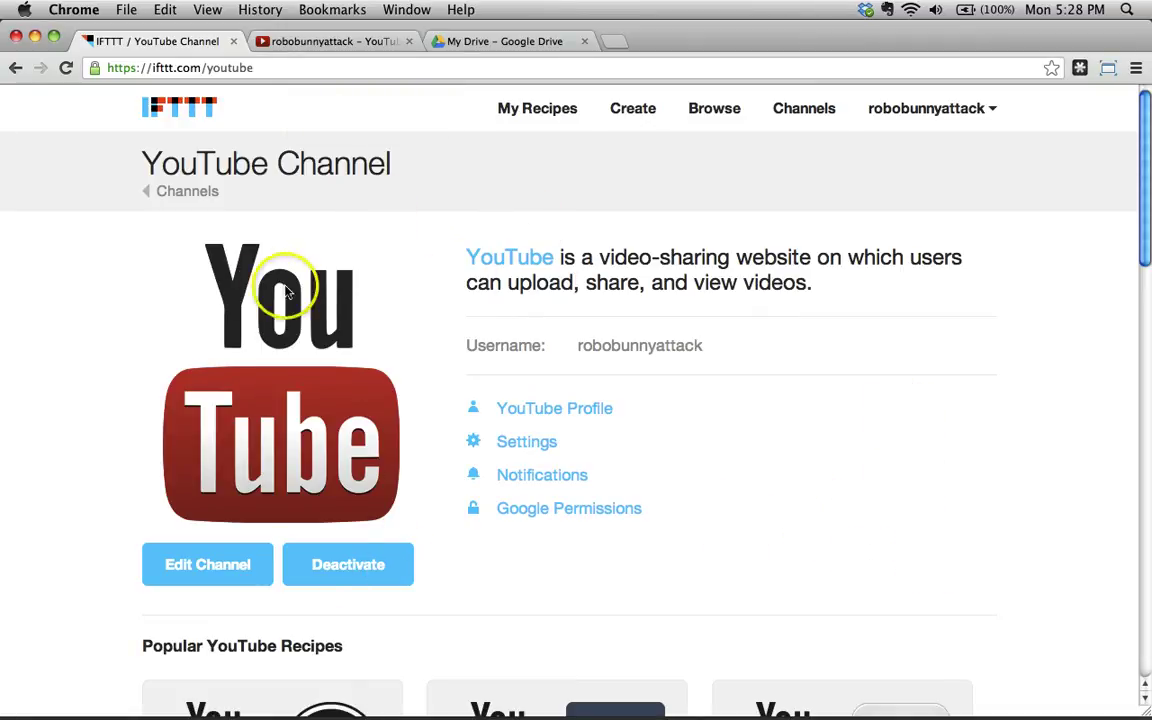
- Examine the YouTube channel's Triggers, Actions and Popular YouTube Recipes
scroll(887, 545, "down", 15)
scroll(1034, 567, "up", 2)
scroll(1034, 567, "down", 2)
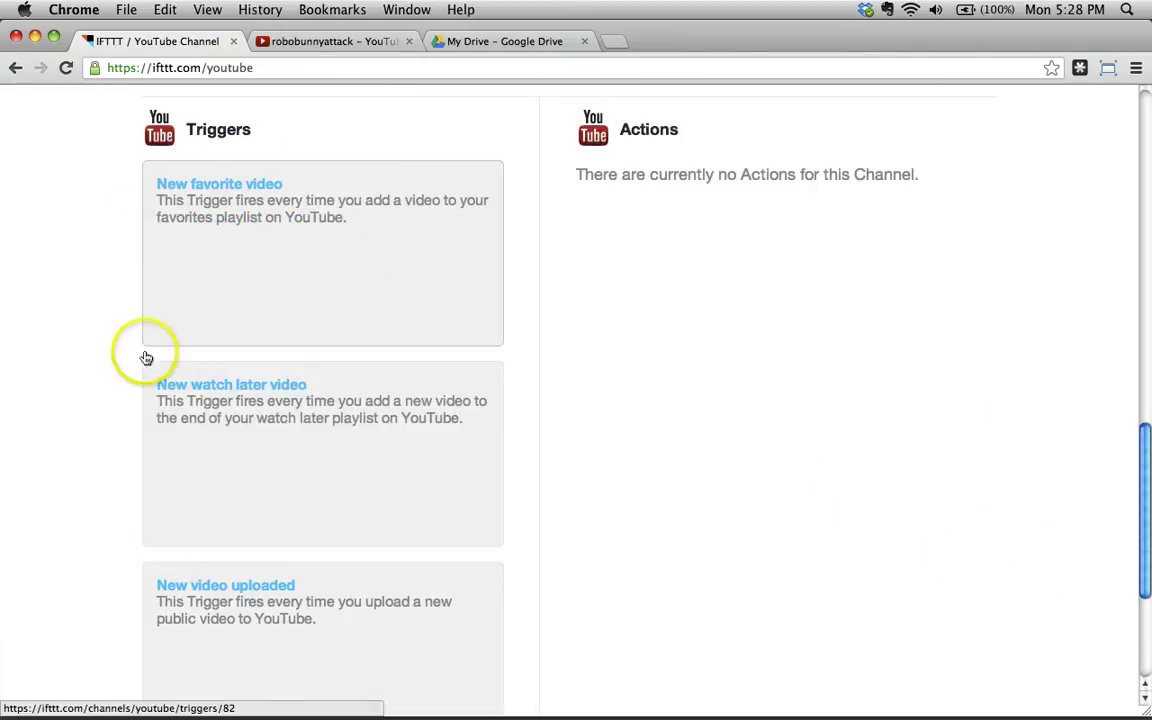
scroll(262, 571, "down", 2)
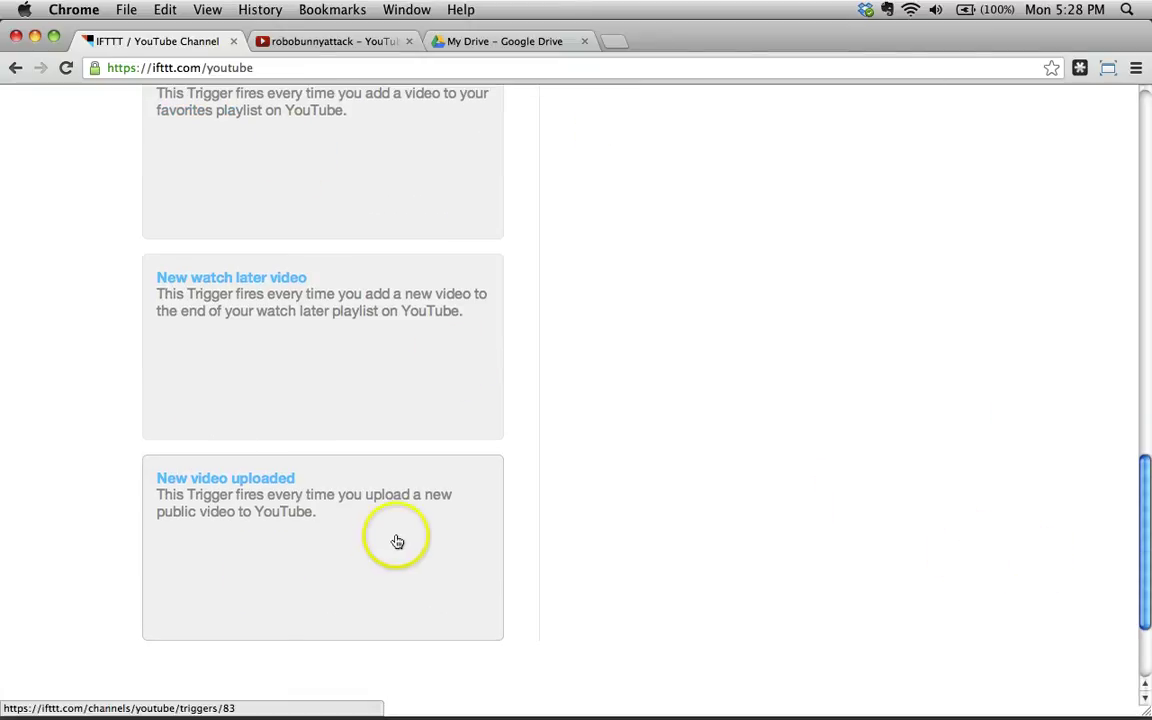
scroll(396, 540, "up", 2)
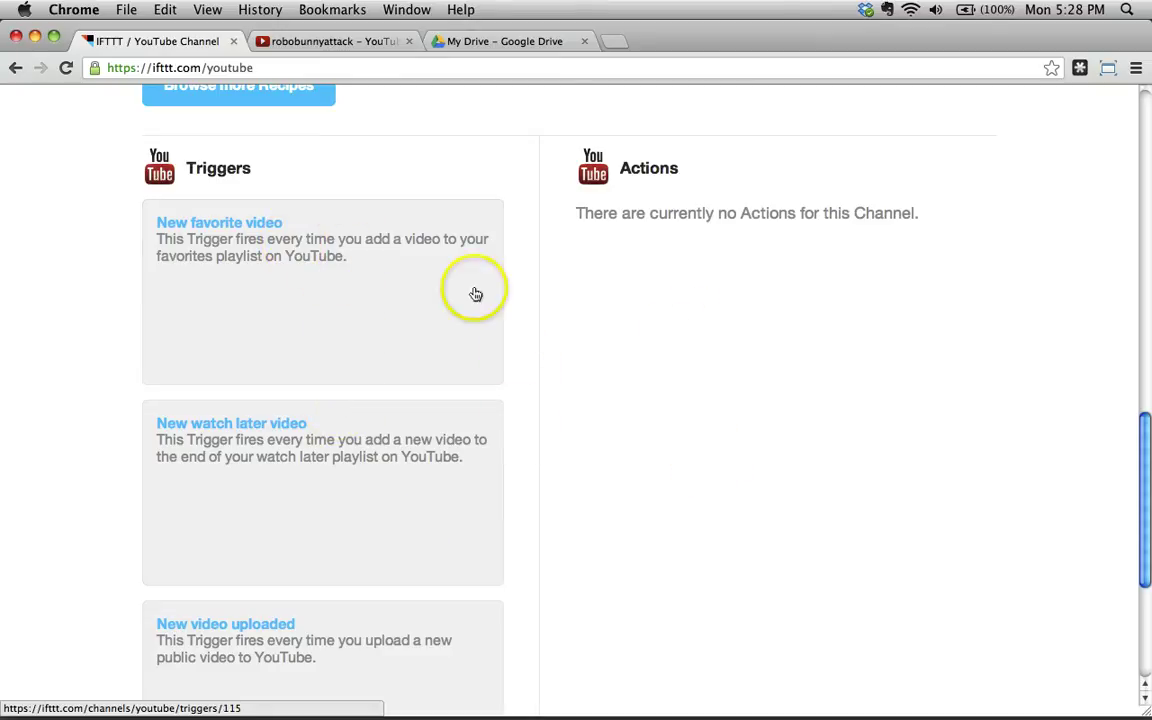
scroll(665, 555, "down", 1)
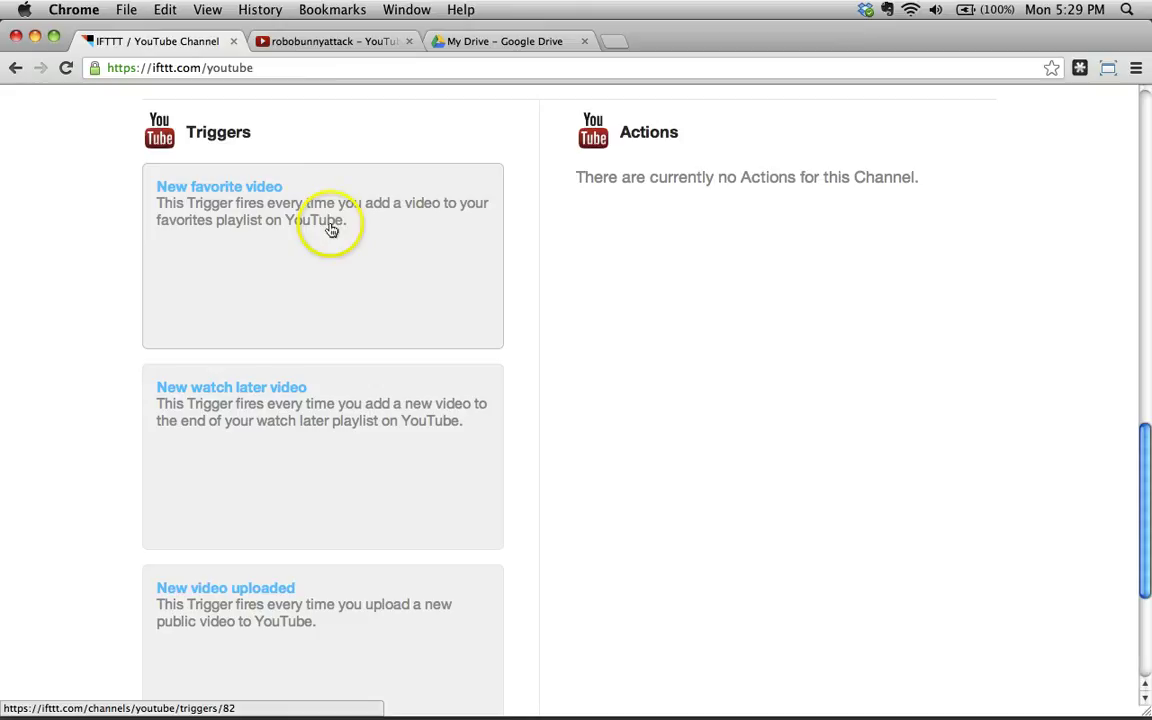
scroll(459, 471, "down", 3)
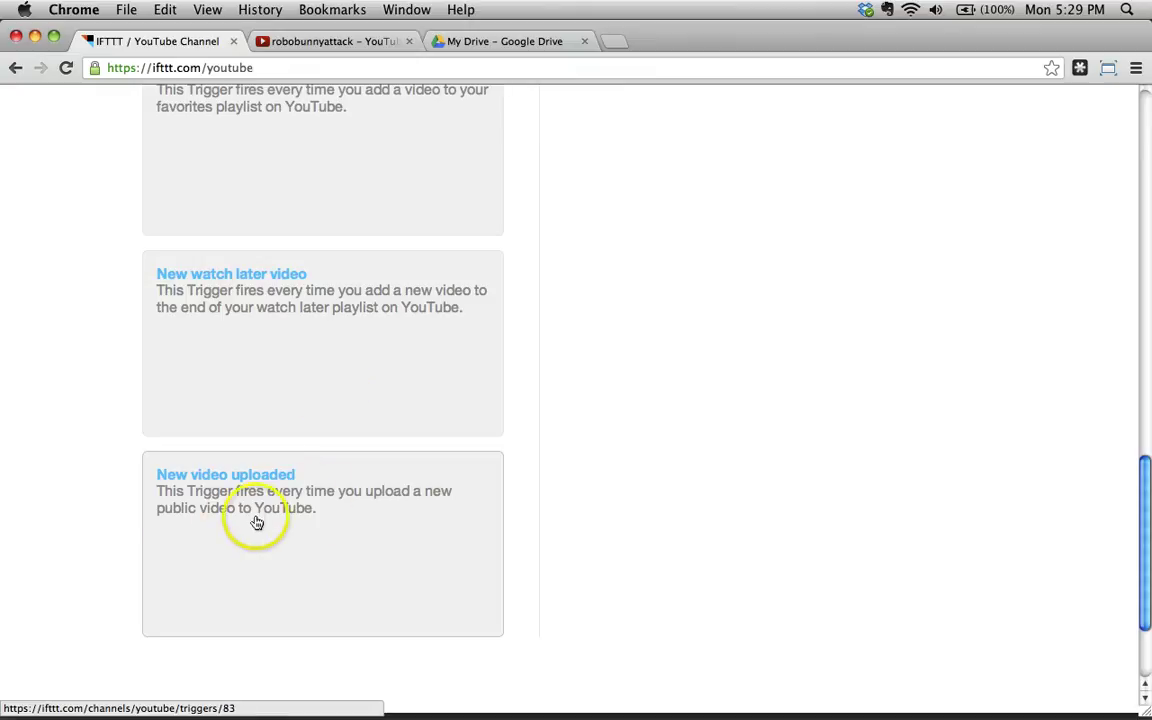
scroll(250, 365, "up", 2)
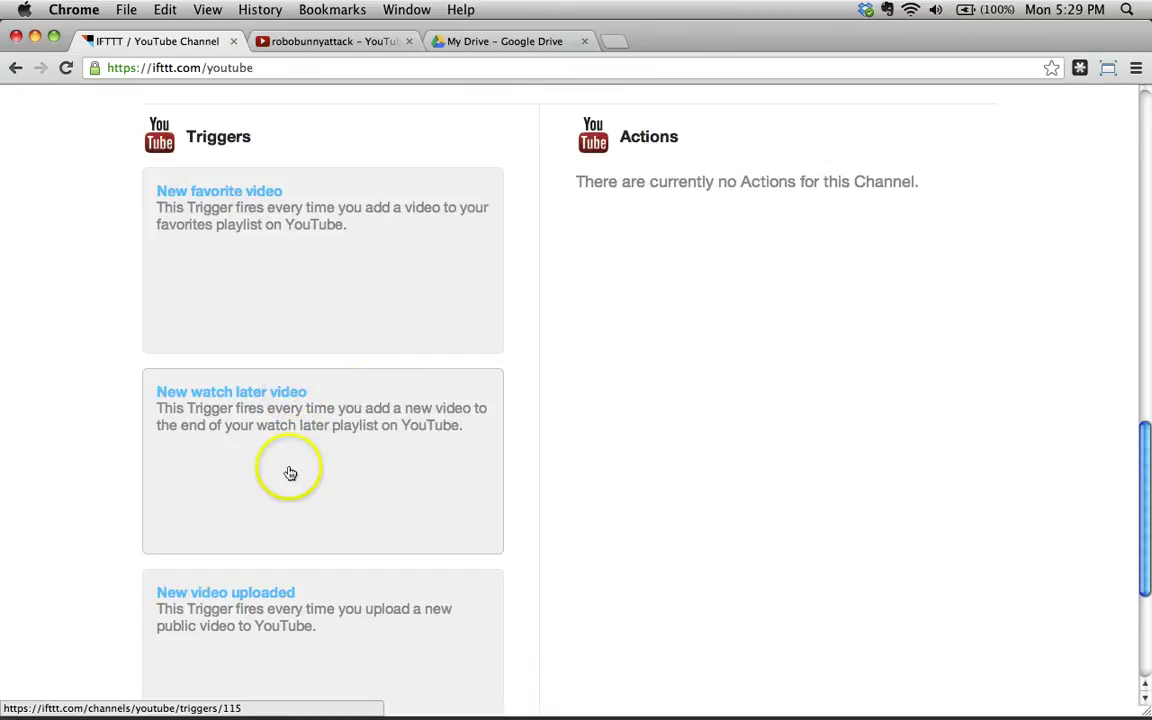
scroll(501, 419, "up", 8)
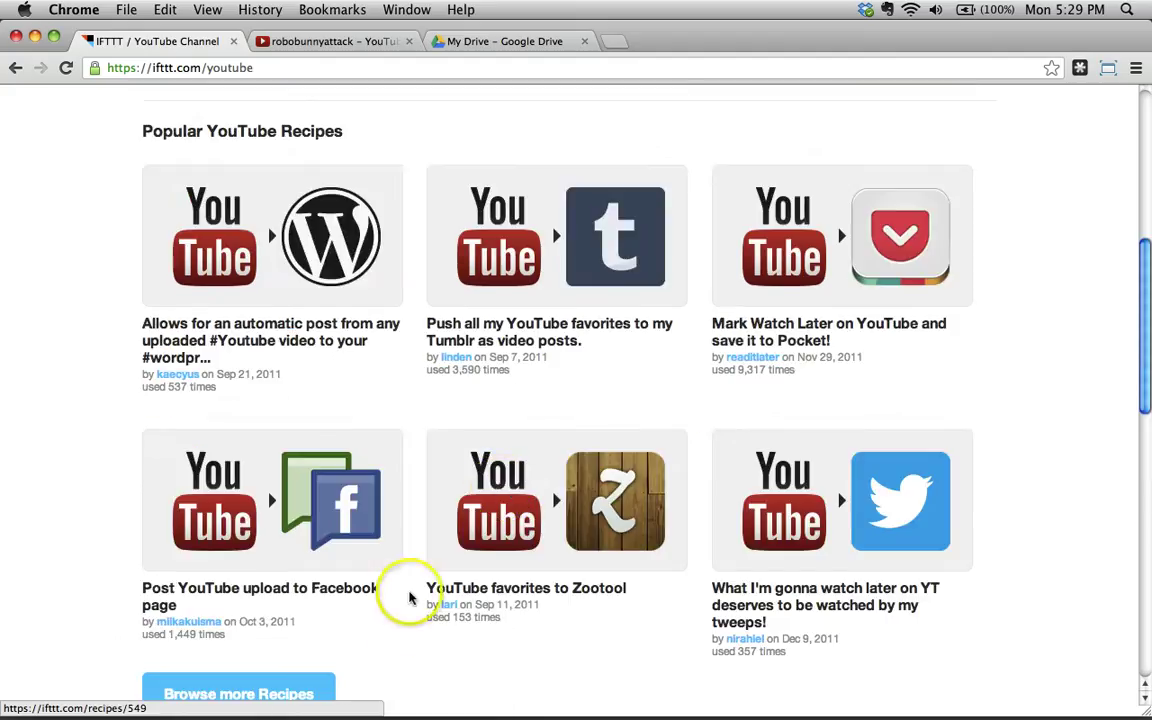
scroll(470, 630, "down", 3)
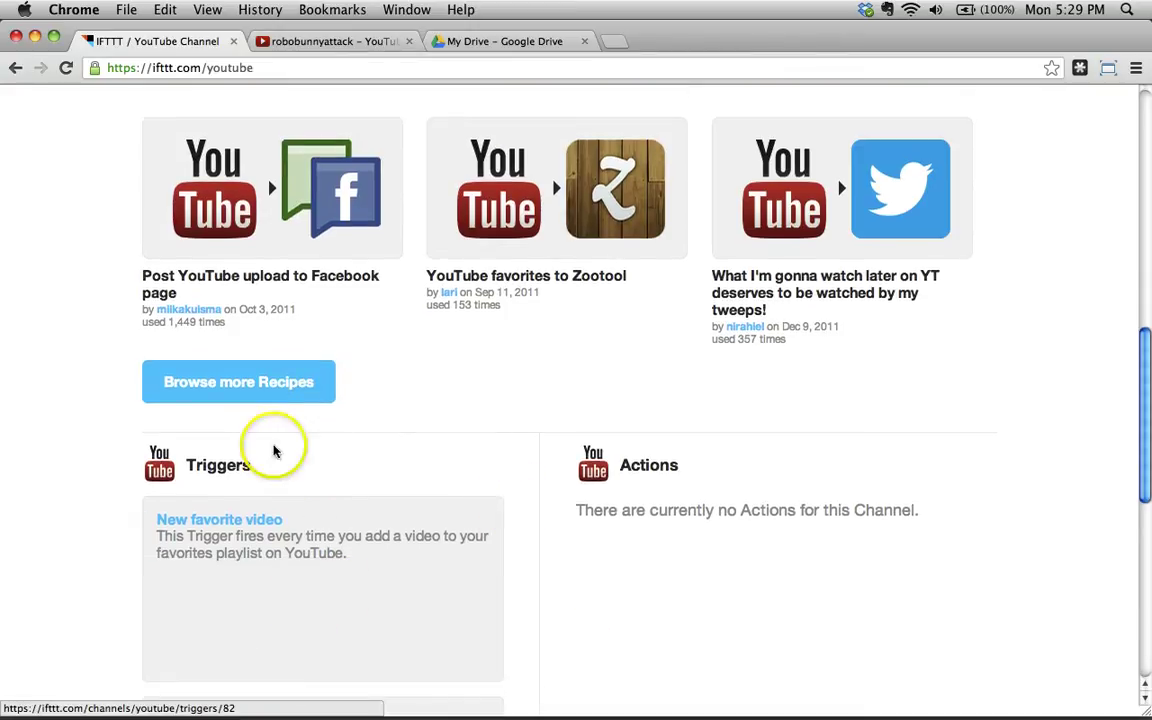
- Reopen the Channels list and check the Google Drive and YouTube channels there
scroll(465, 514, "up", 13)
left_click(802, 108)
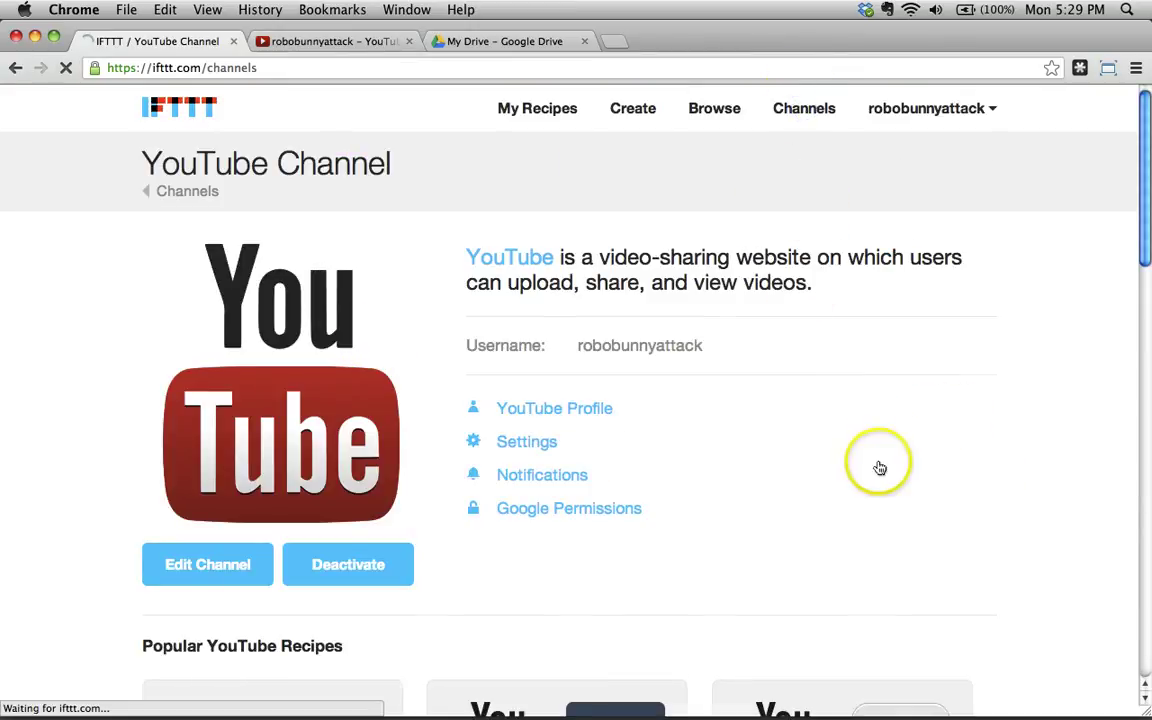
scroll(1000, 475, "down", 10)
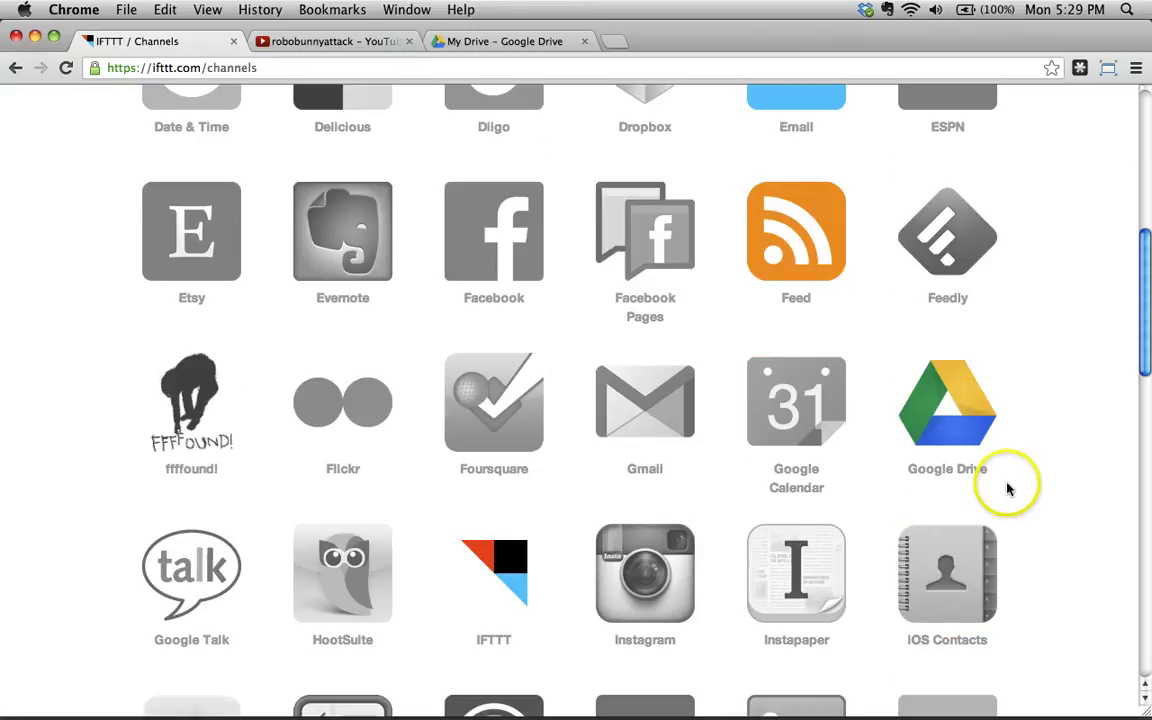
scroll(1039, 419, "down", 10)
scroll(375, 574, "down", 5)
- Start creating a new recipe, check the YouTube account in its browser tab and return to the recipe page
scroll(800, 455, "up", 20)
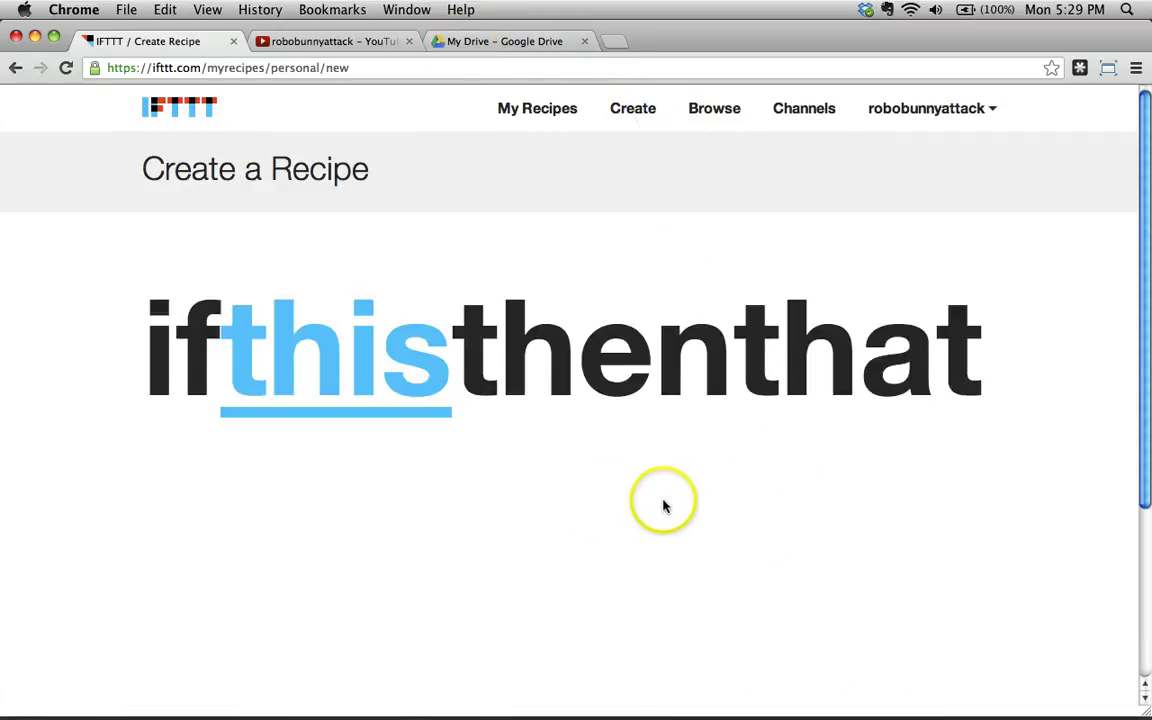
scroll(509, 458, "down", 5)
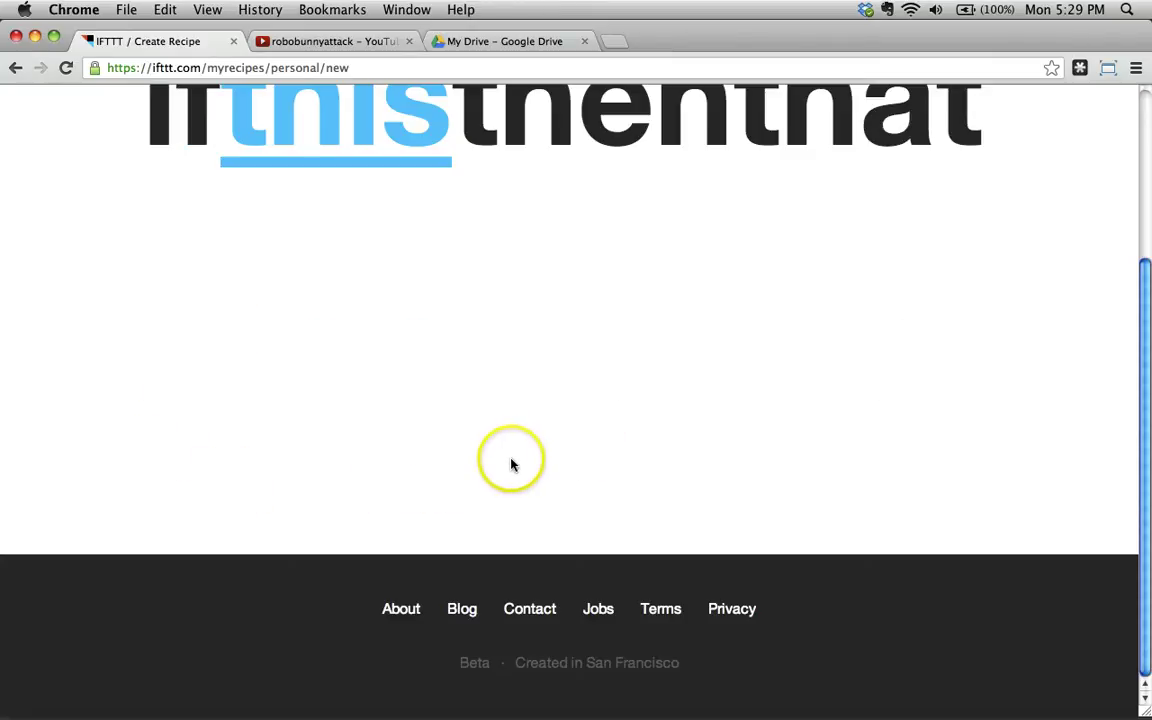
scroll(517, 471, "up", 5)
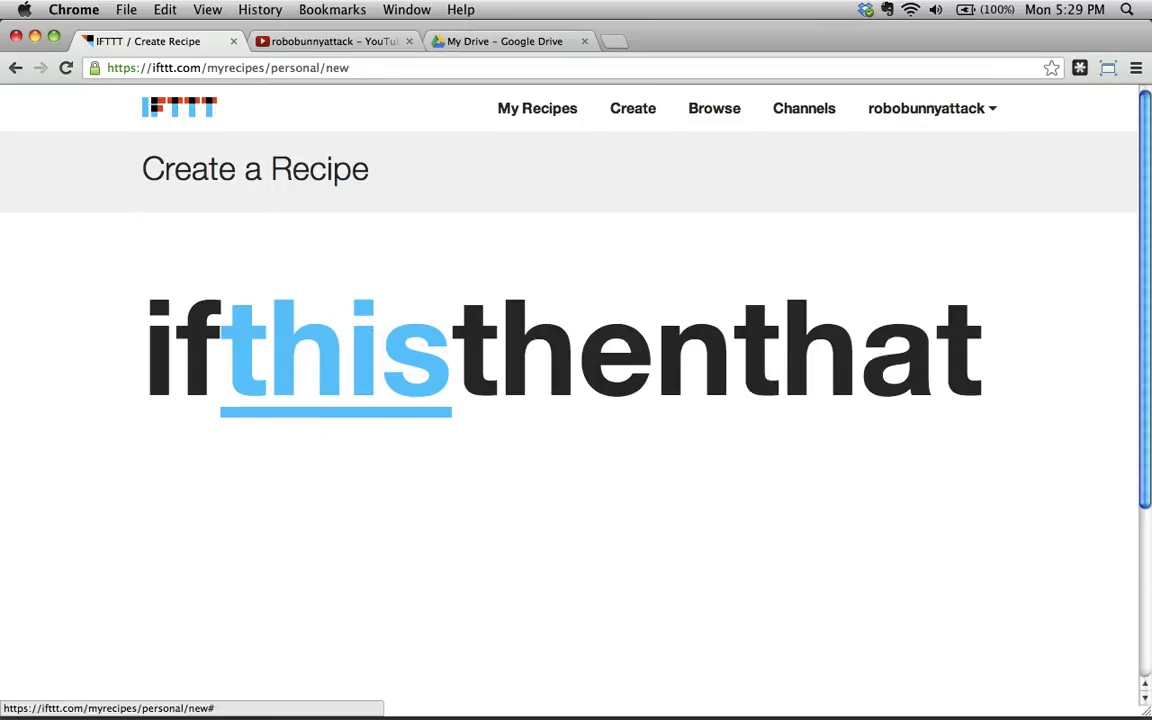
left_click(313, 42)
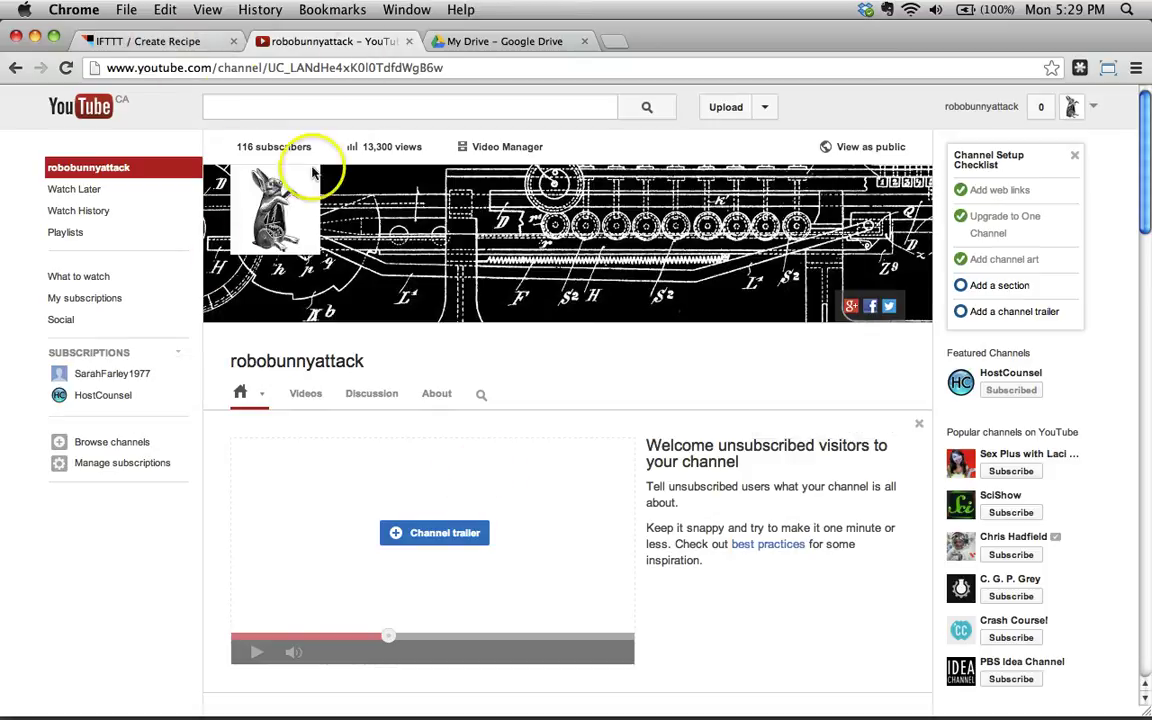
left_click(178, 41)
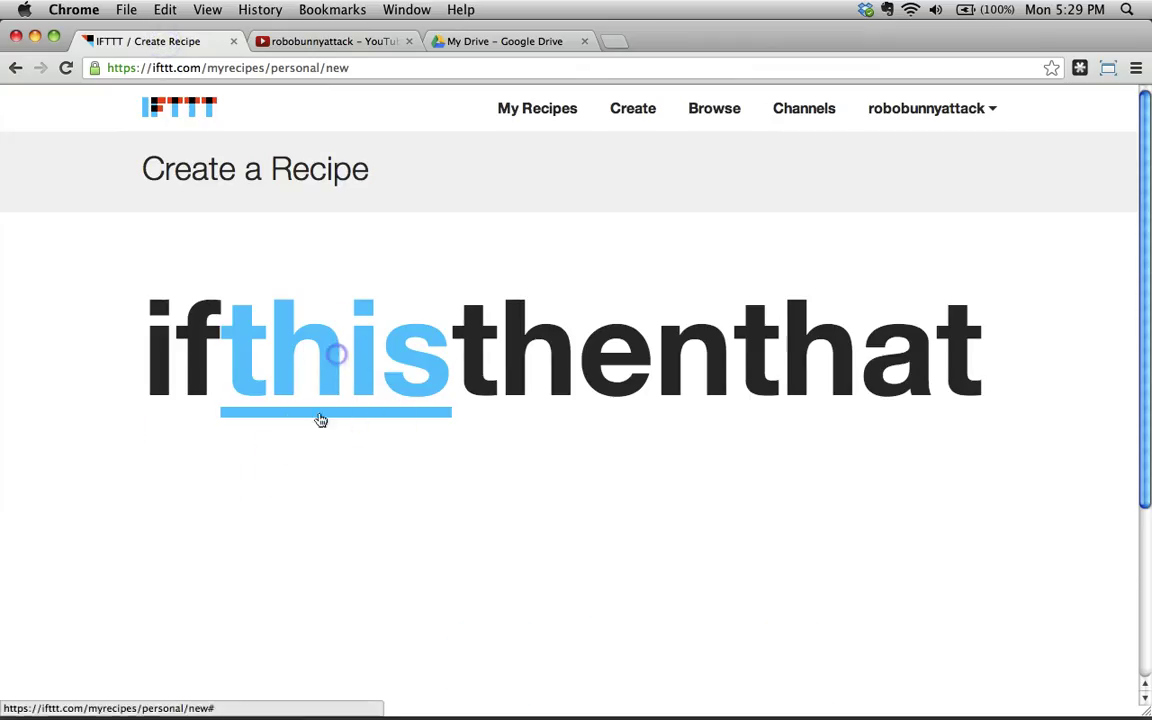
- Create the recipe's trigger from the YouTube channel using New favorite video
left_click(333, 383)
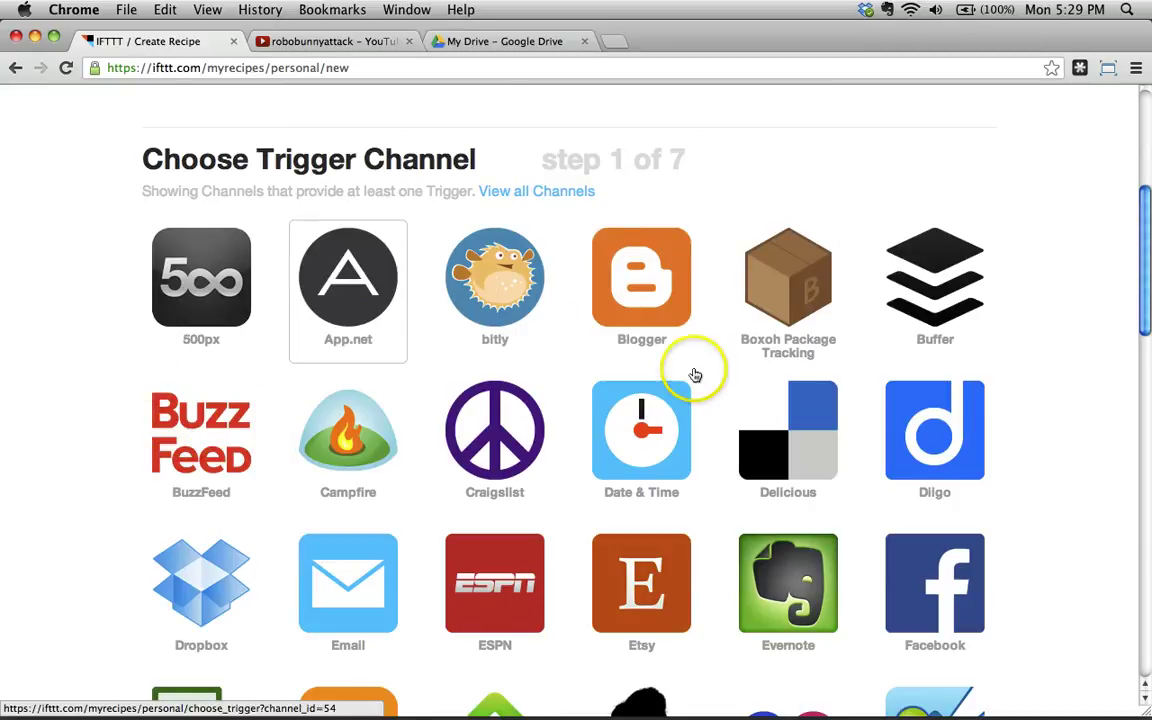
scroll(695, 374, "down", 10)
scroll(733, 392, "down", 3)
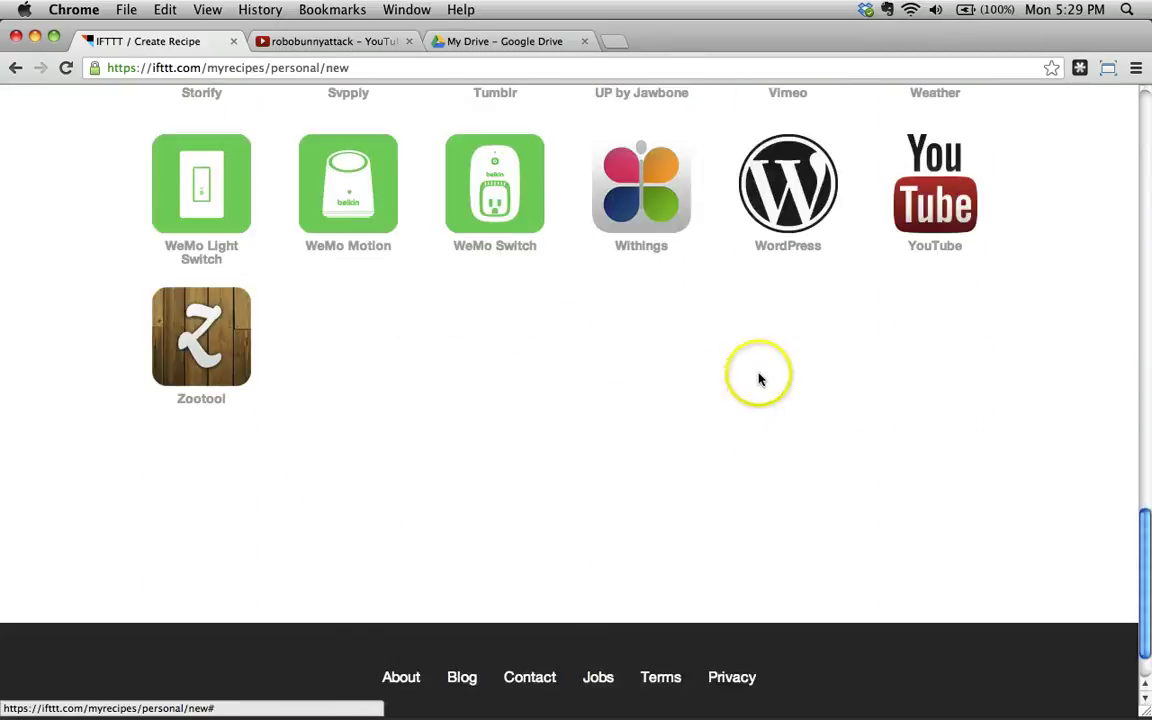
left_click(944, 200)
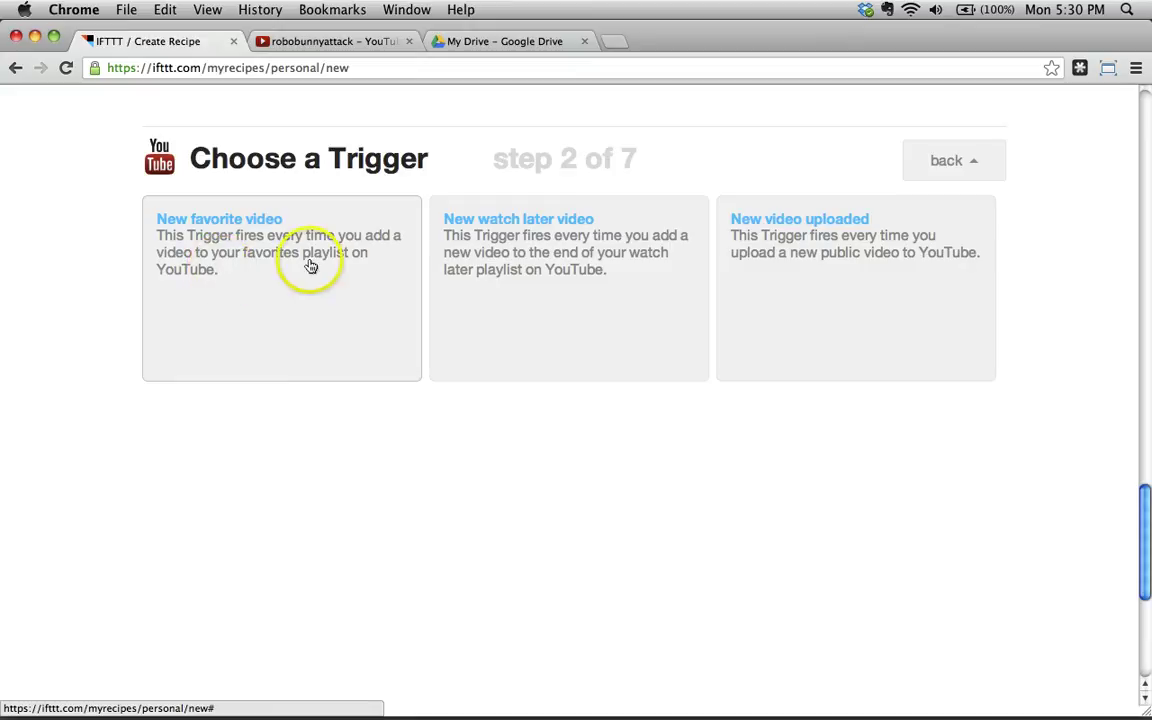
left_click(250, 262)
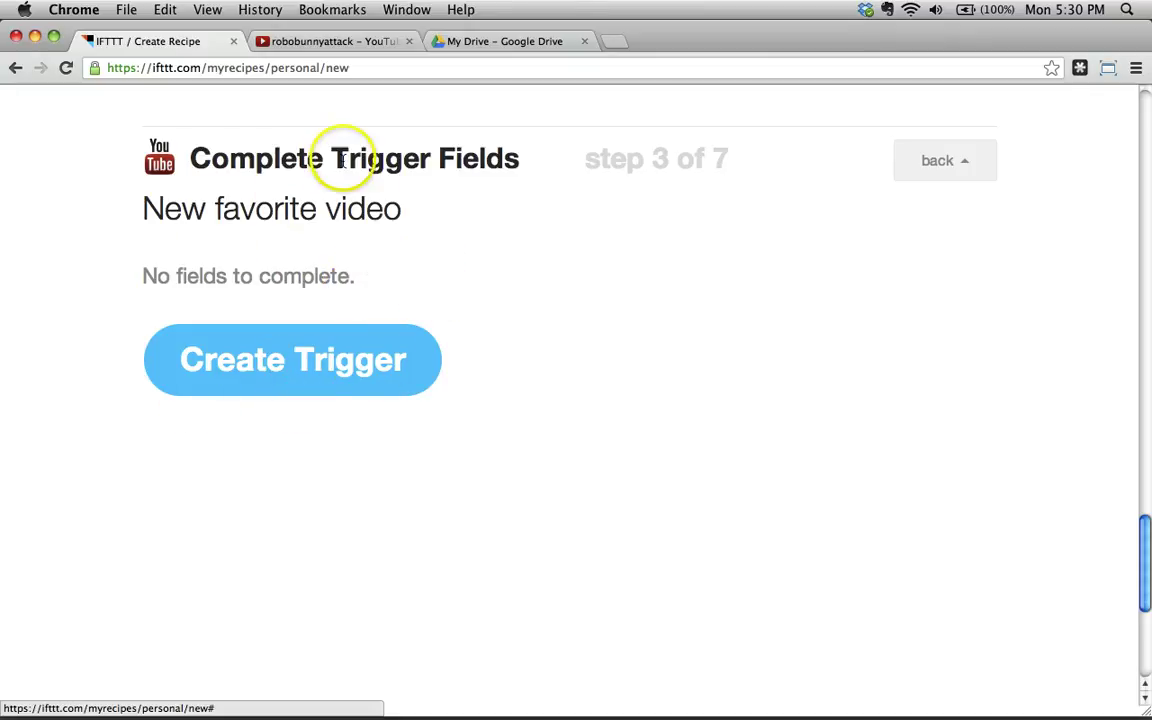
left_click(297, 376)
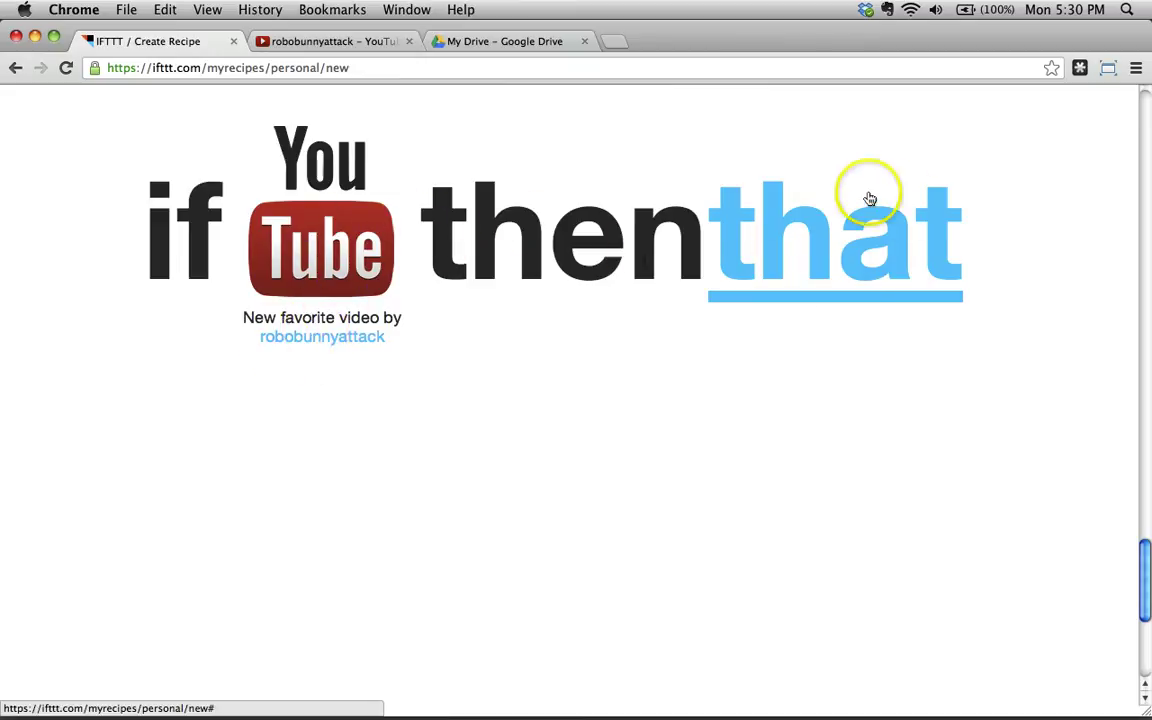
- Choose Google Drive as the recipe's action channel and select the Add row to spreadsheet action
left_click(860, 259)
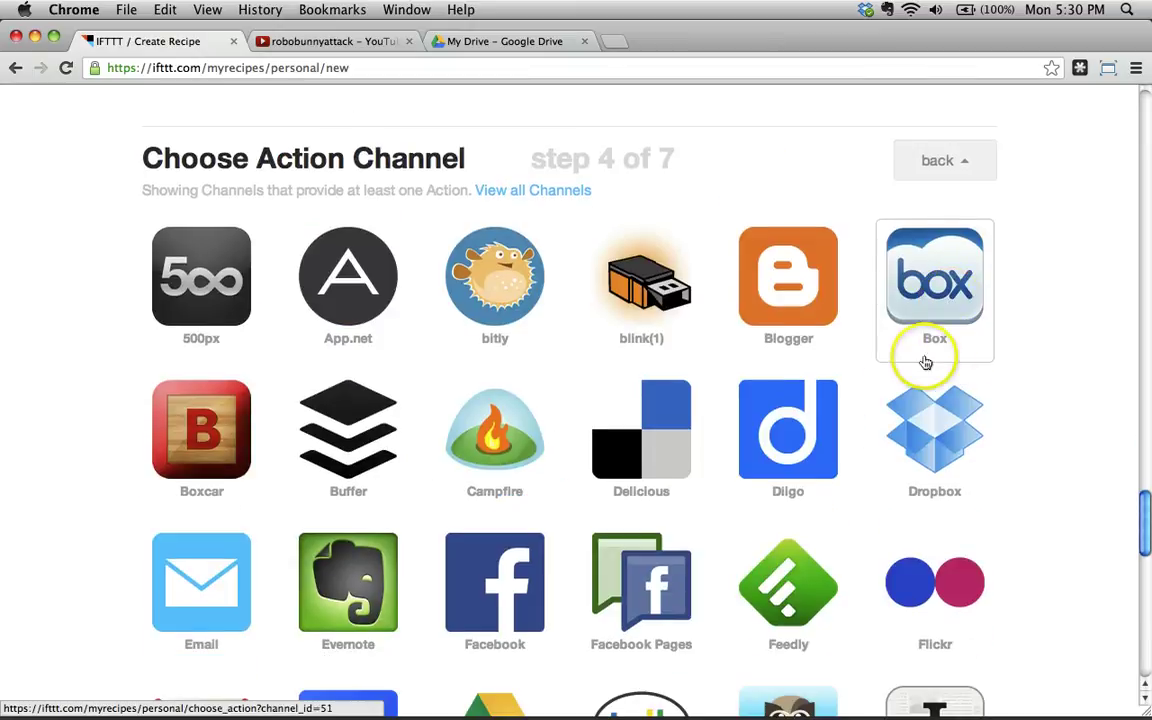
scroll(1085, 489, "down", 10)
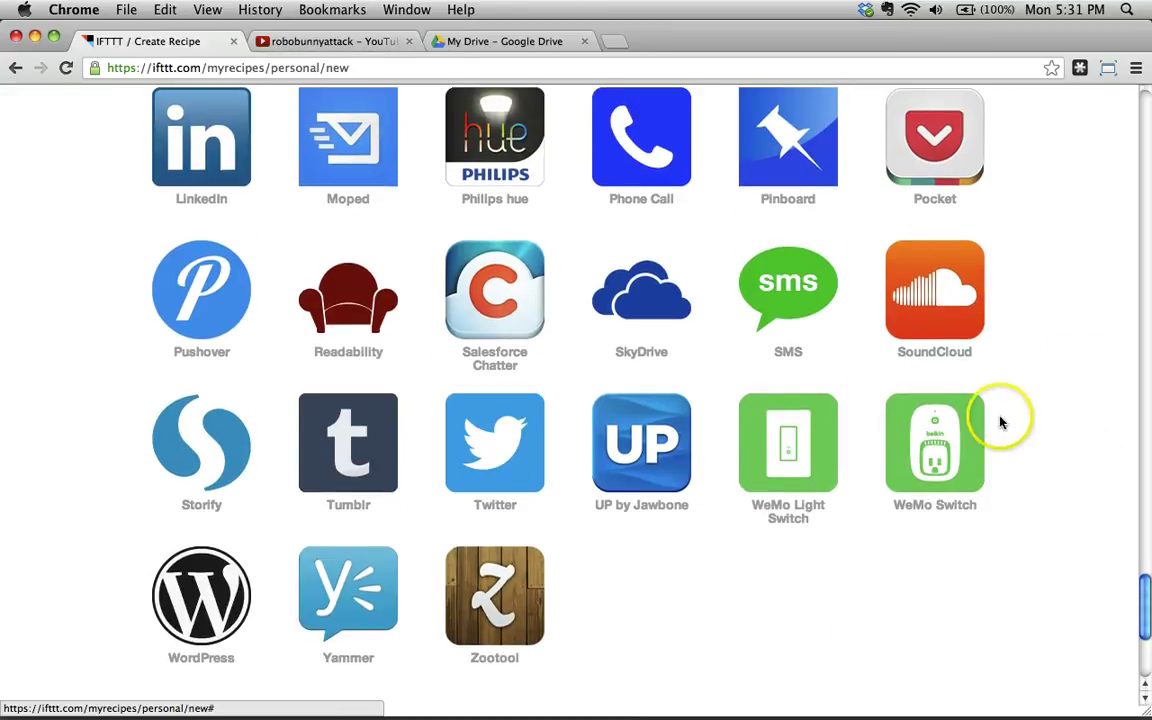
scroll(1021, 450, "up", 3)
scroll(1027, 452, "up", 2)
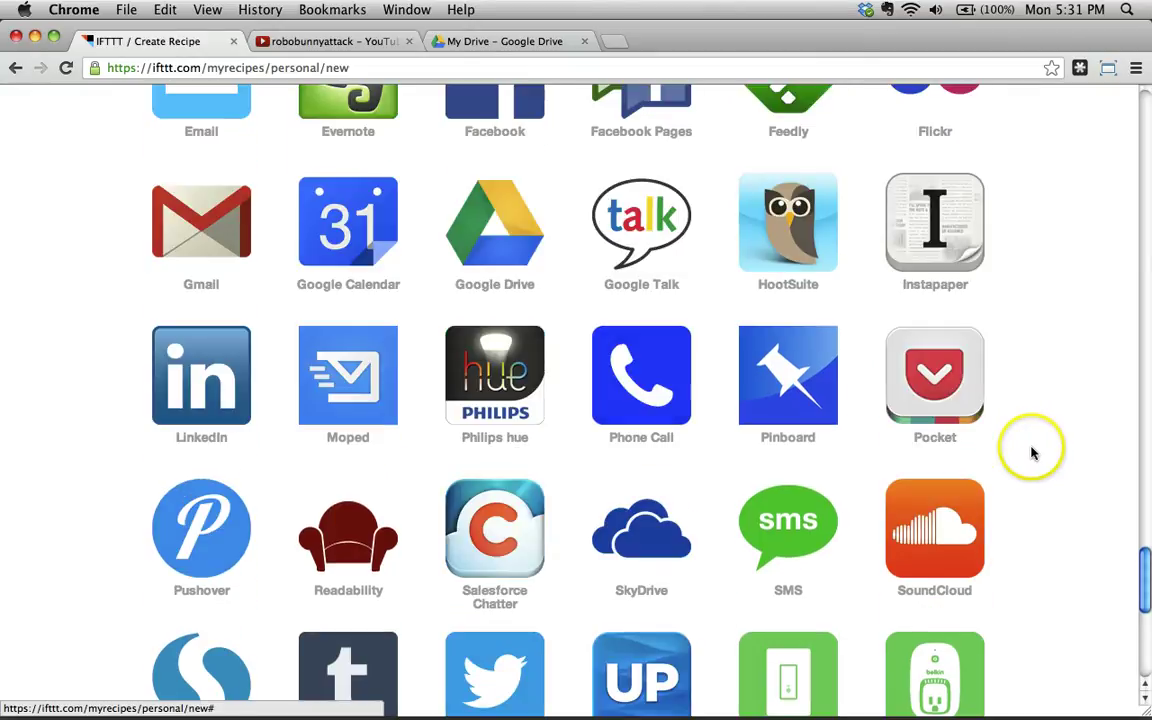
scroll(1016, 372, "up", 1)
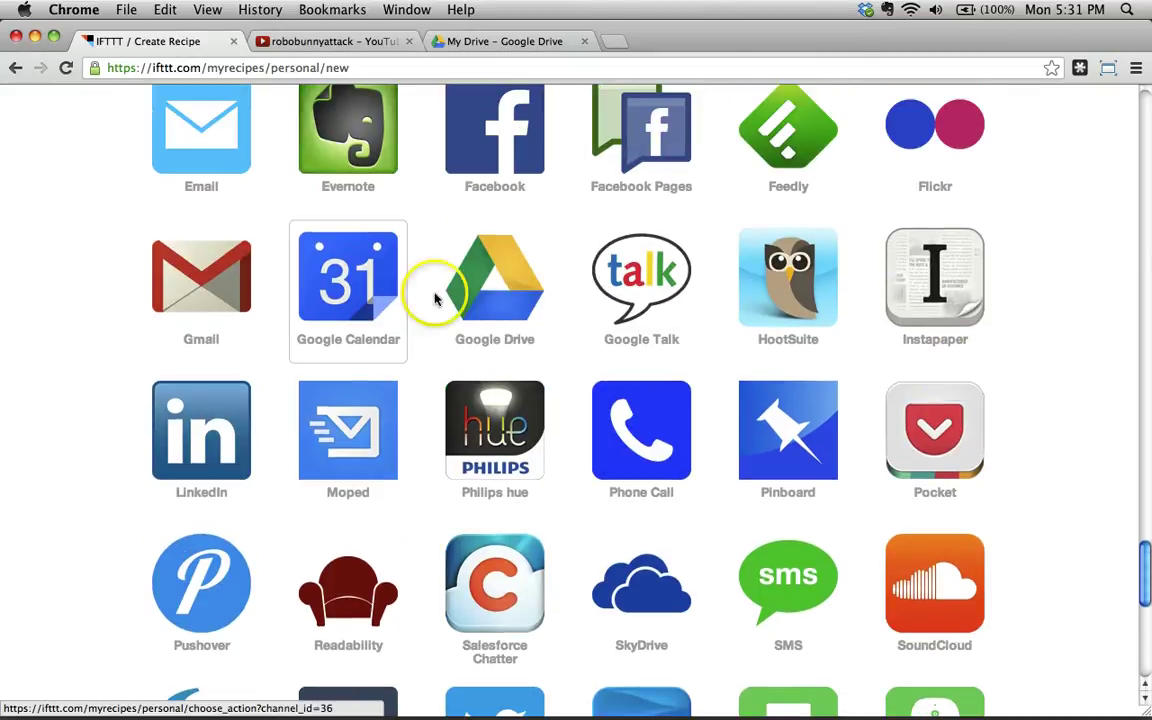
left_click(507, 296)
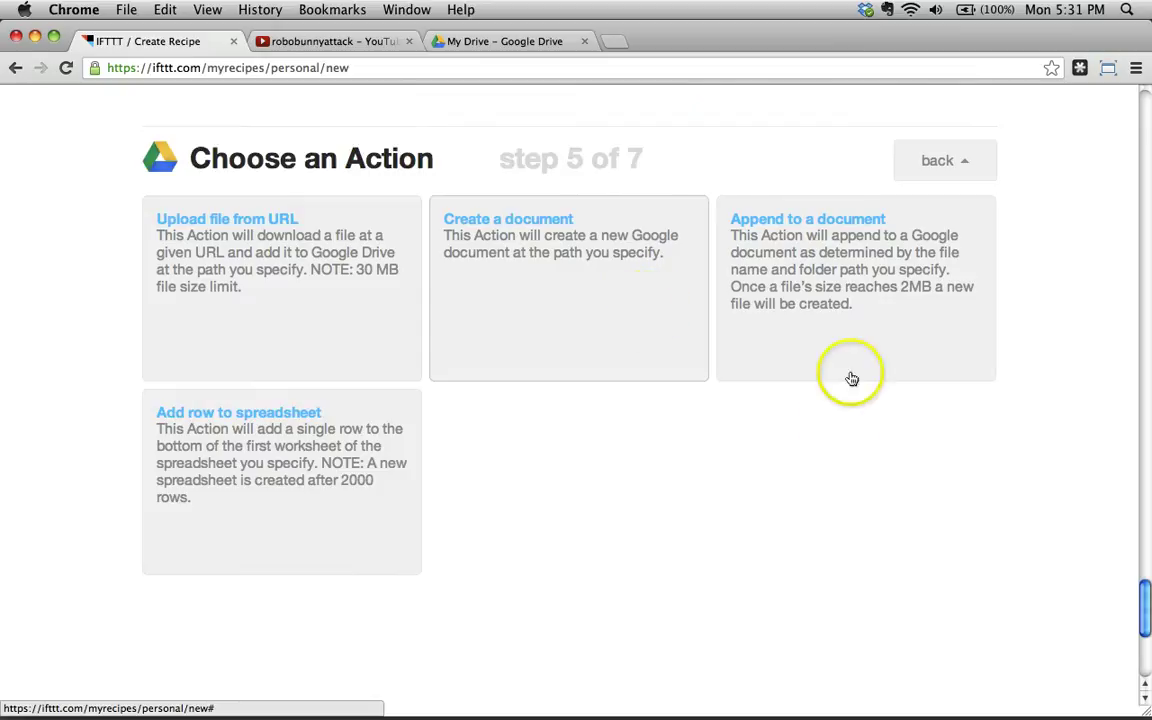
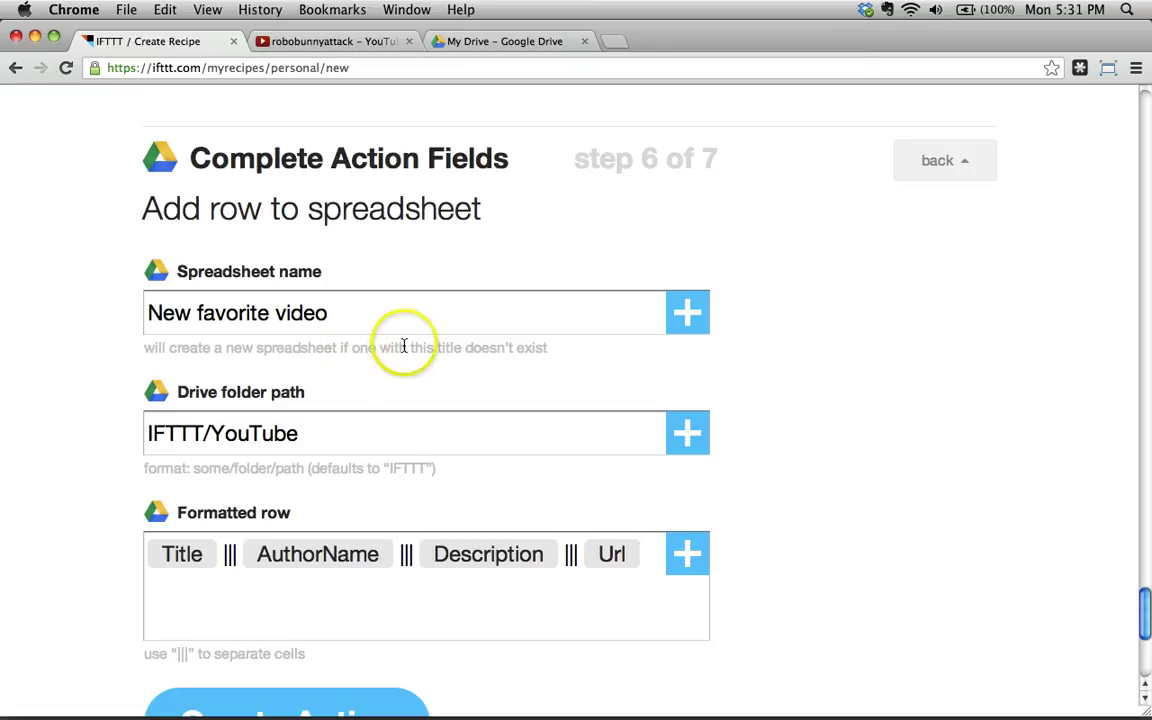
- Set the action's spreadsheet name to "My Favourite YouTube Videos"
left_click_drag(352, 311, 113, 322)
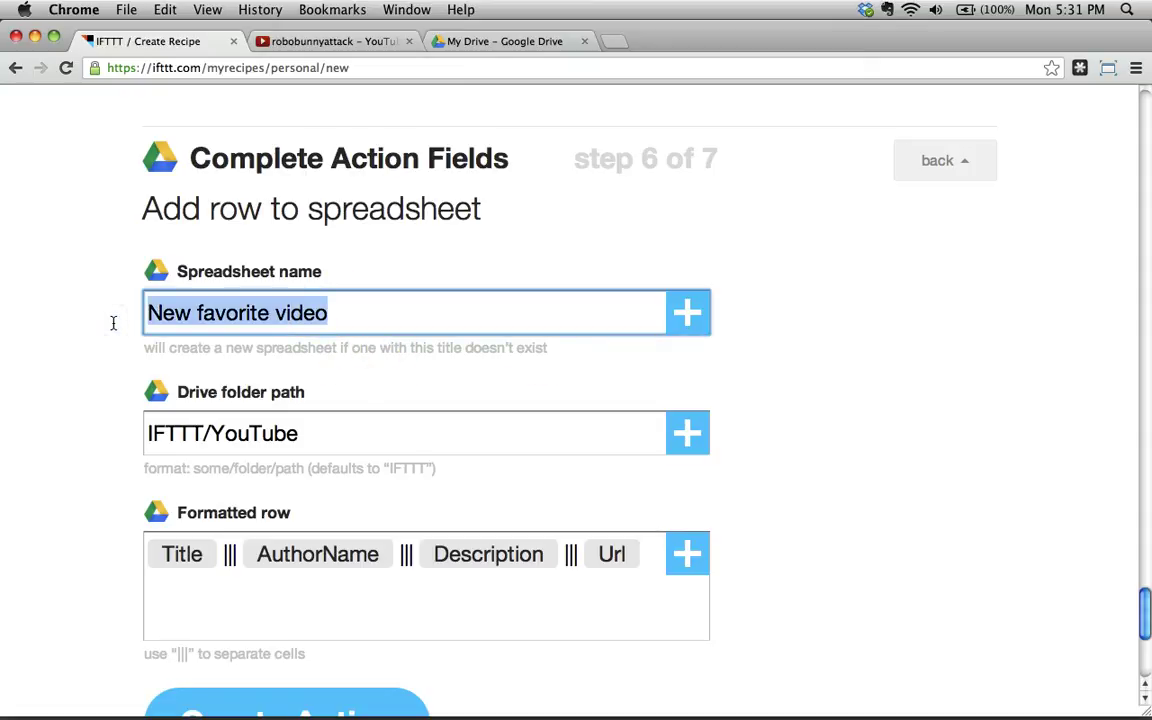
type("li")
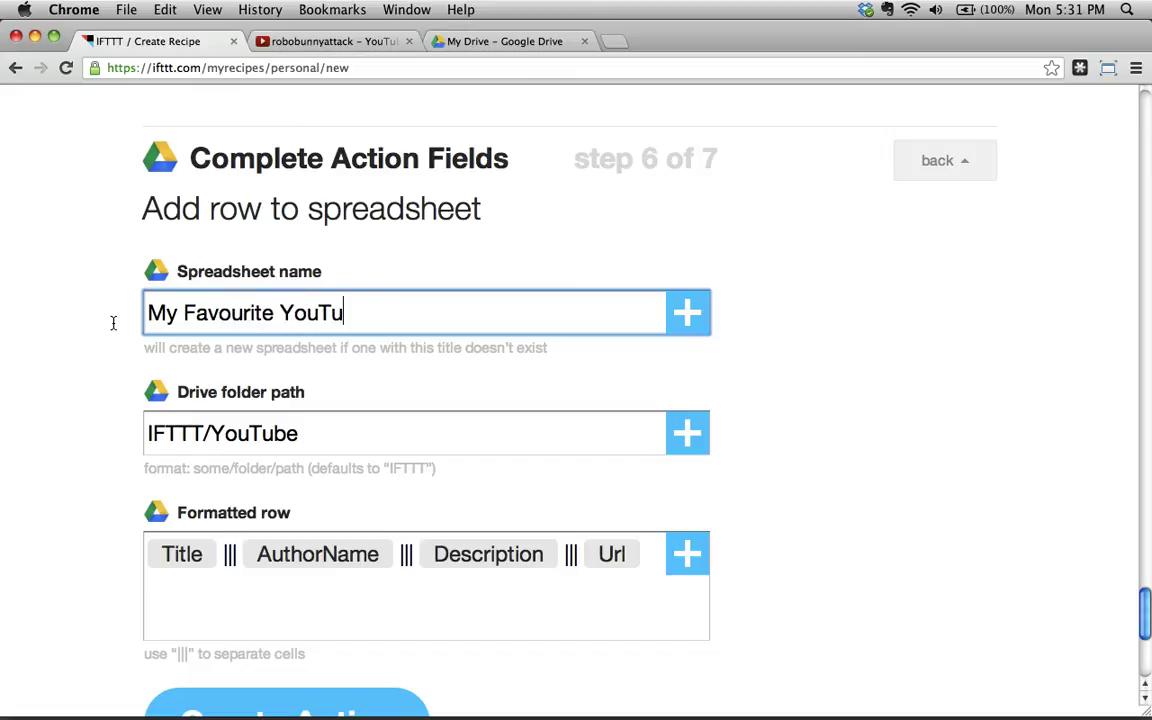
left_click(360, 434)
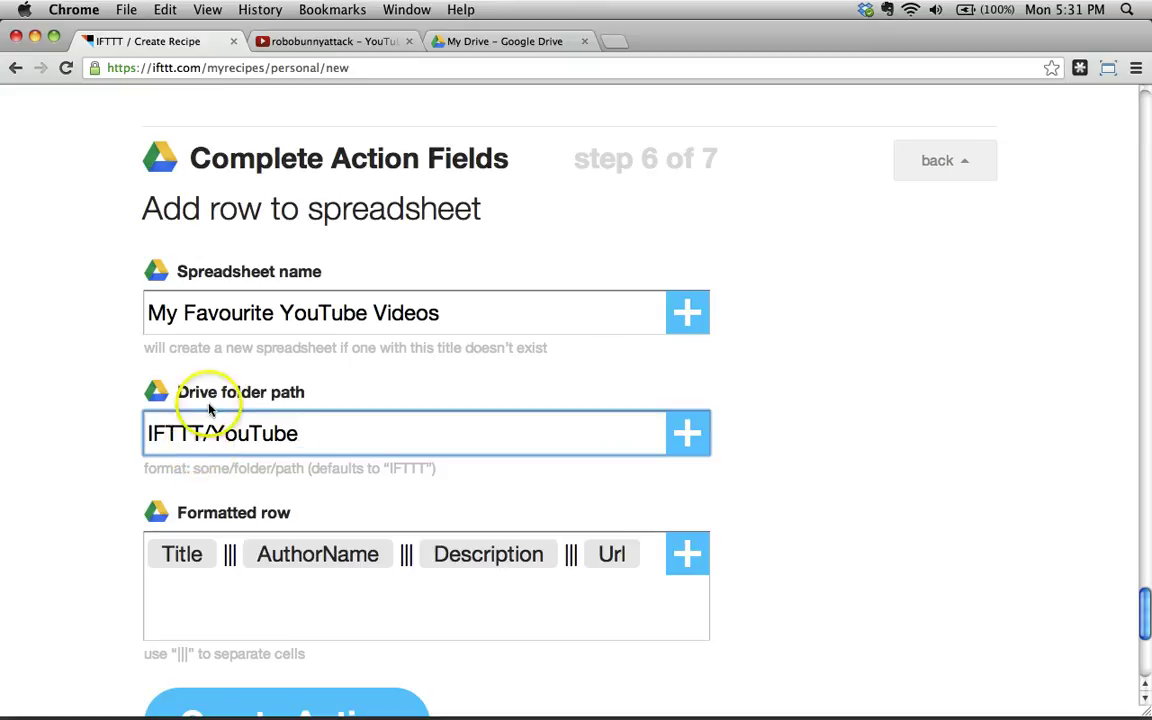
- Check the open YouTube and Google Drive pages, return to the recipe and clear the Drive folder path
left_click(380, 43)
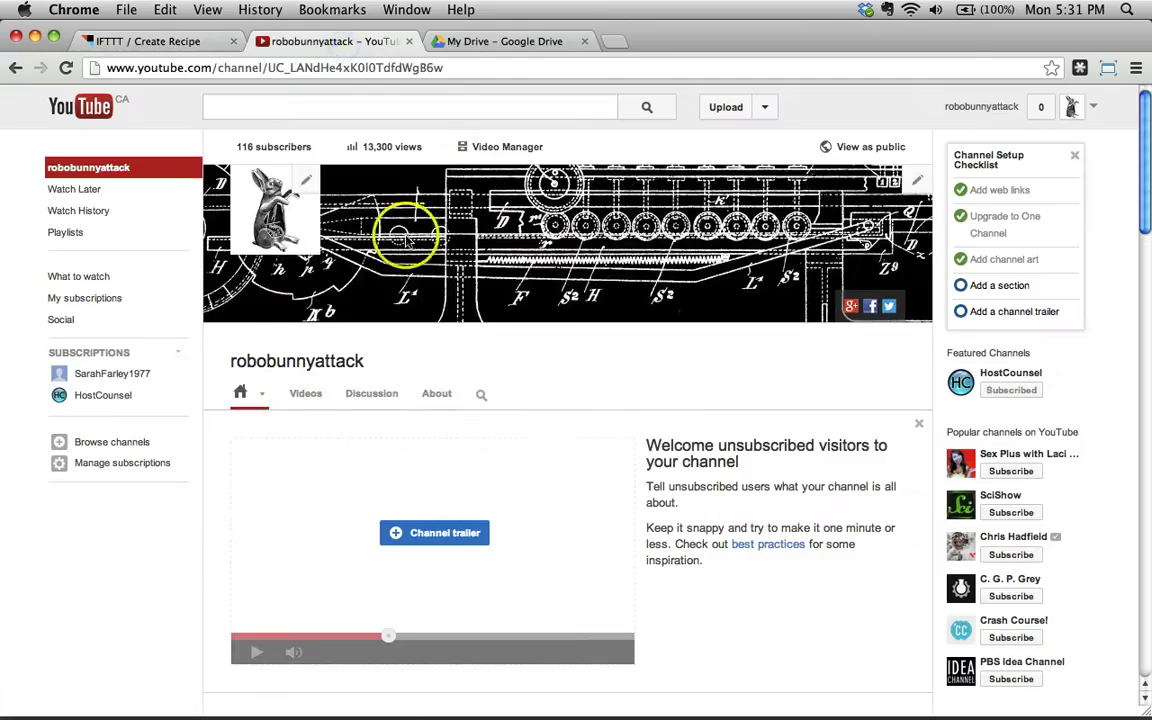
left_click(504, 42)
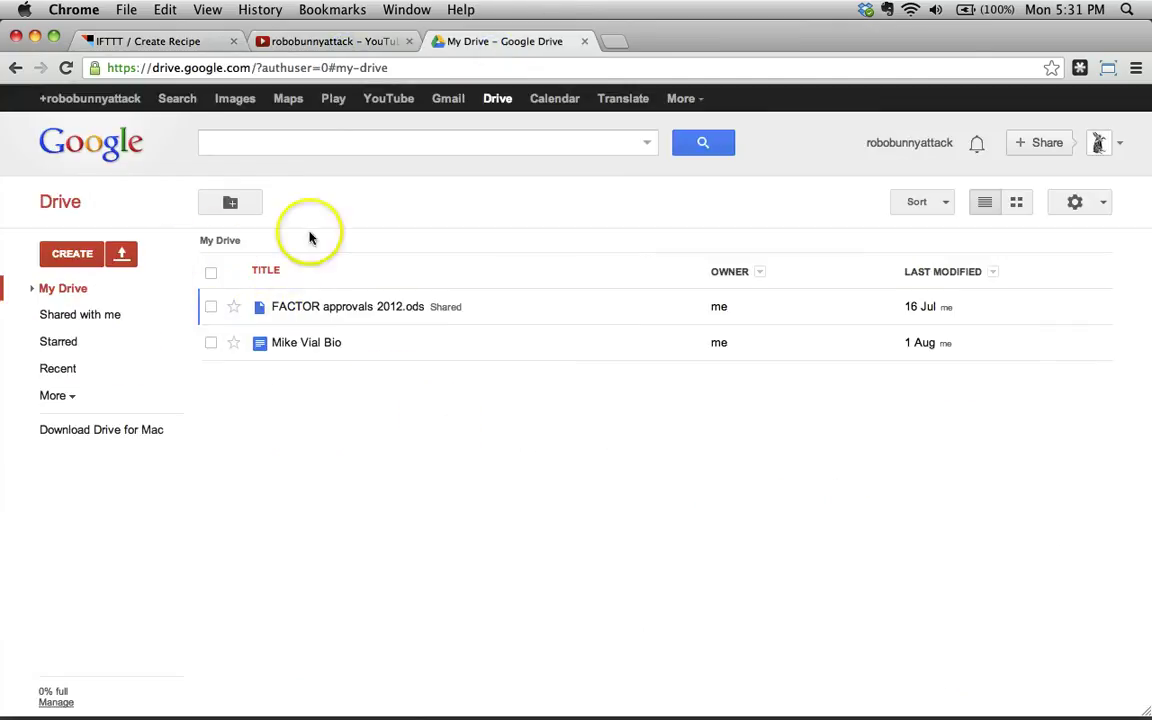
left_click(152, 41)
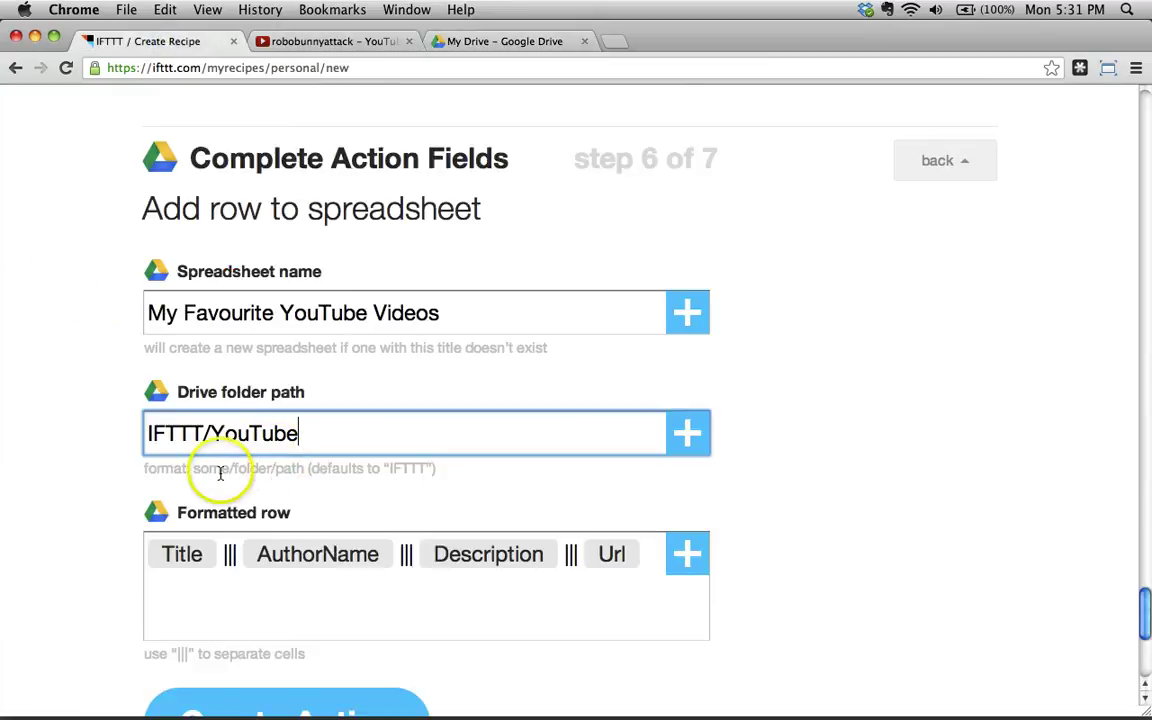
left_click(337, 431)
key("super+a")
key("BackSpace")
left_click(44, 452)
left_click(380, 470)
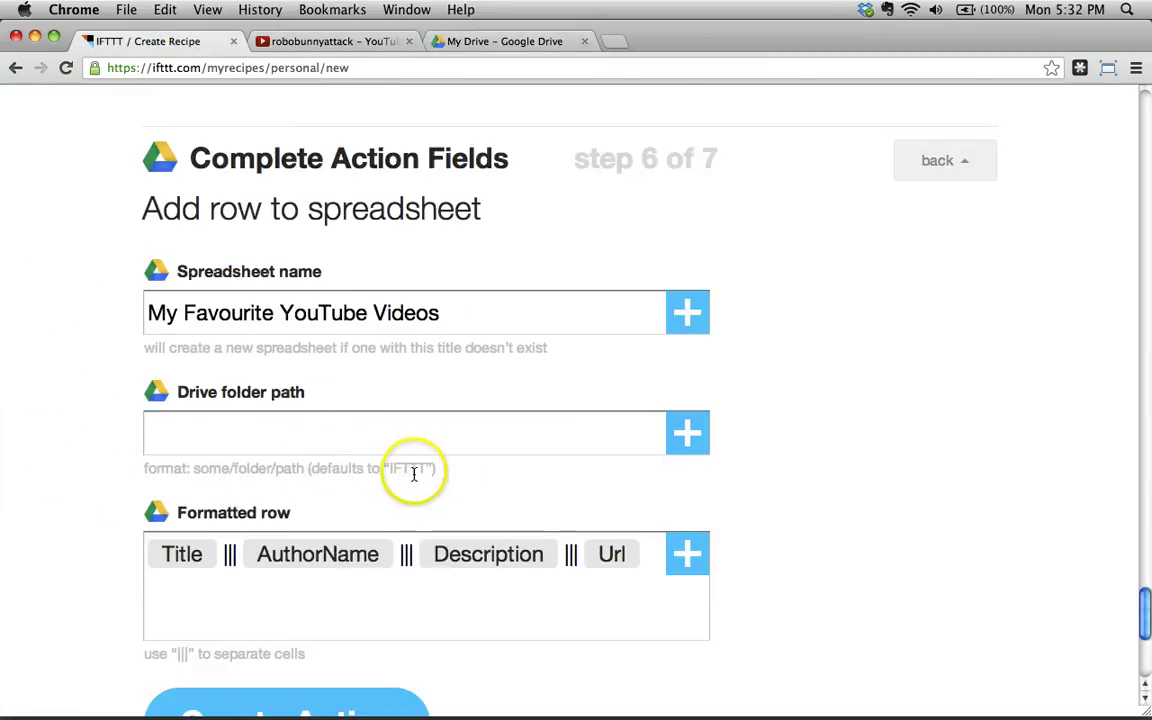
- Review the spreadsheet name and Drive folder path, and check the My Drive file list before returning to the recipe
left_click(218, 429)
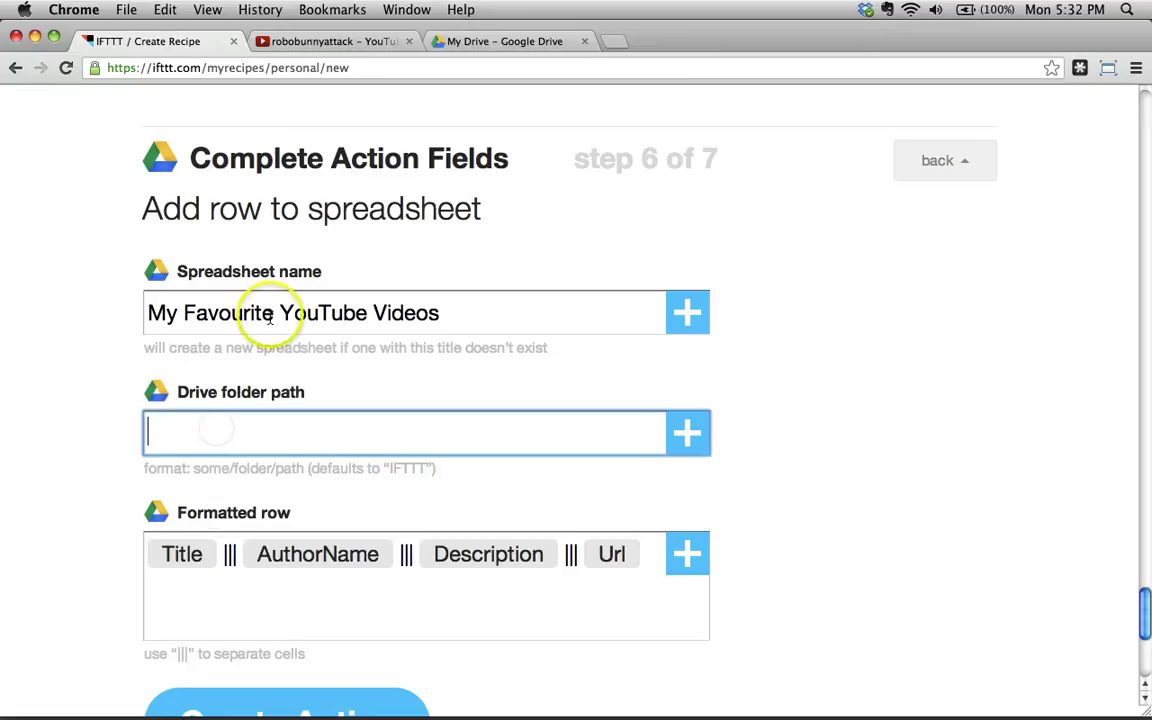
left_click_drag(440, 312, 132, 313)
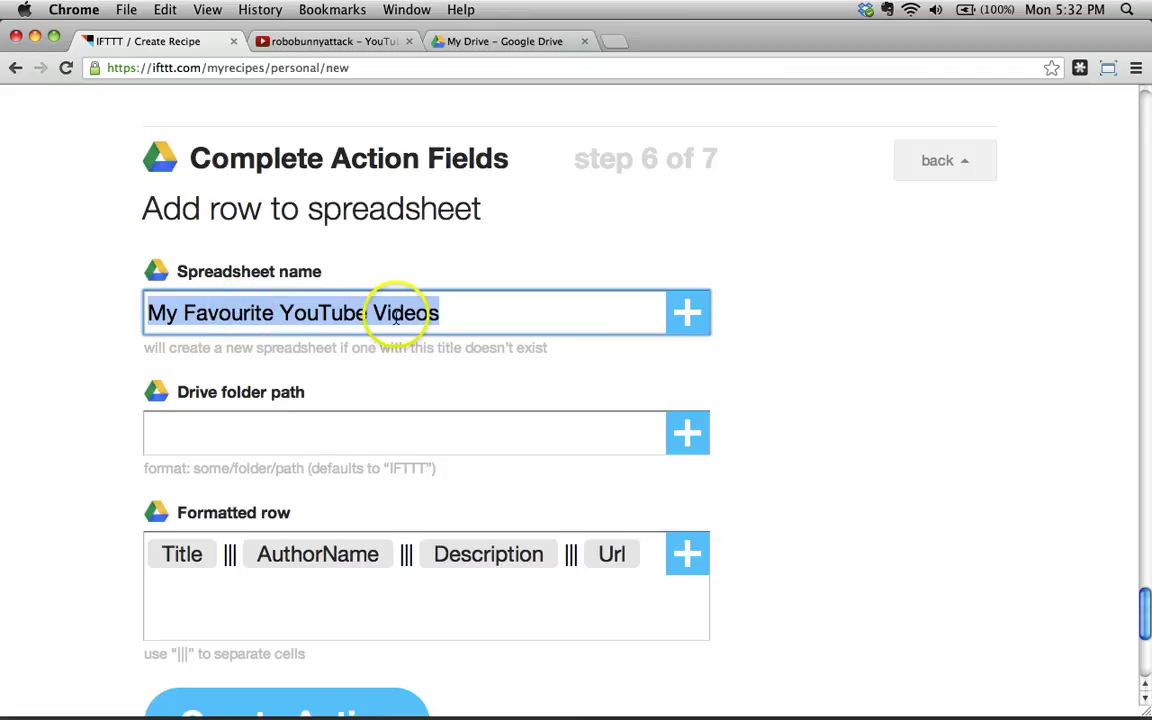
left_click(343, 447)
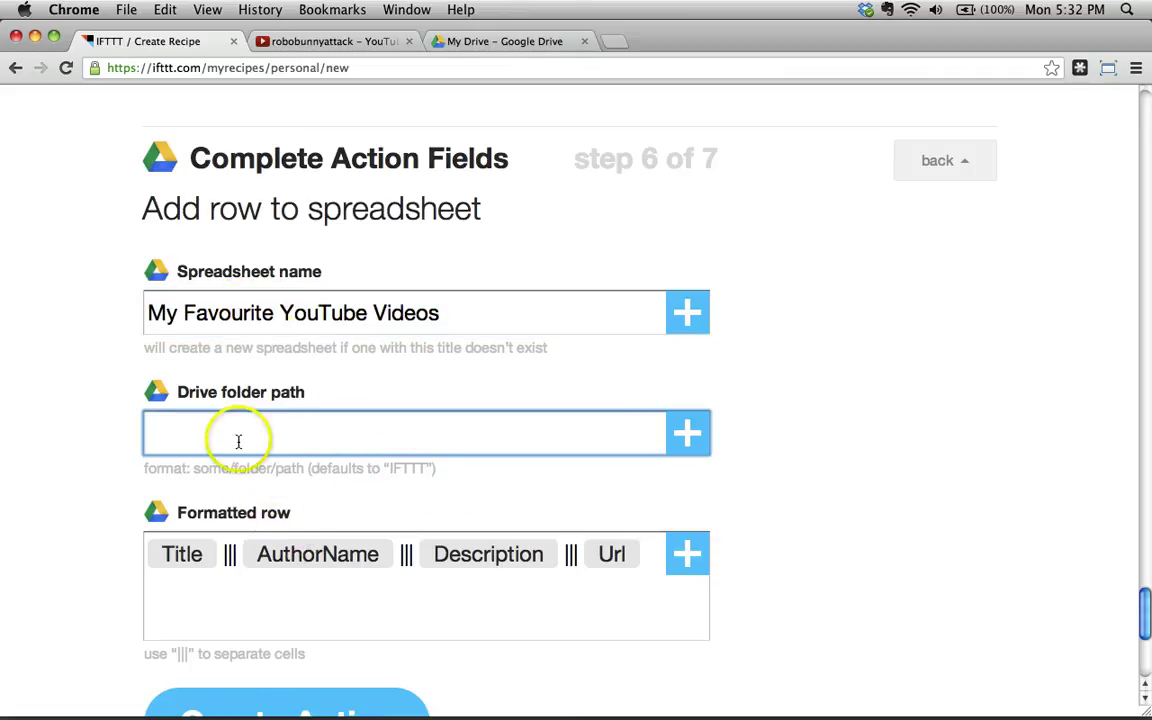
scroll(561, 568, "down", 3)
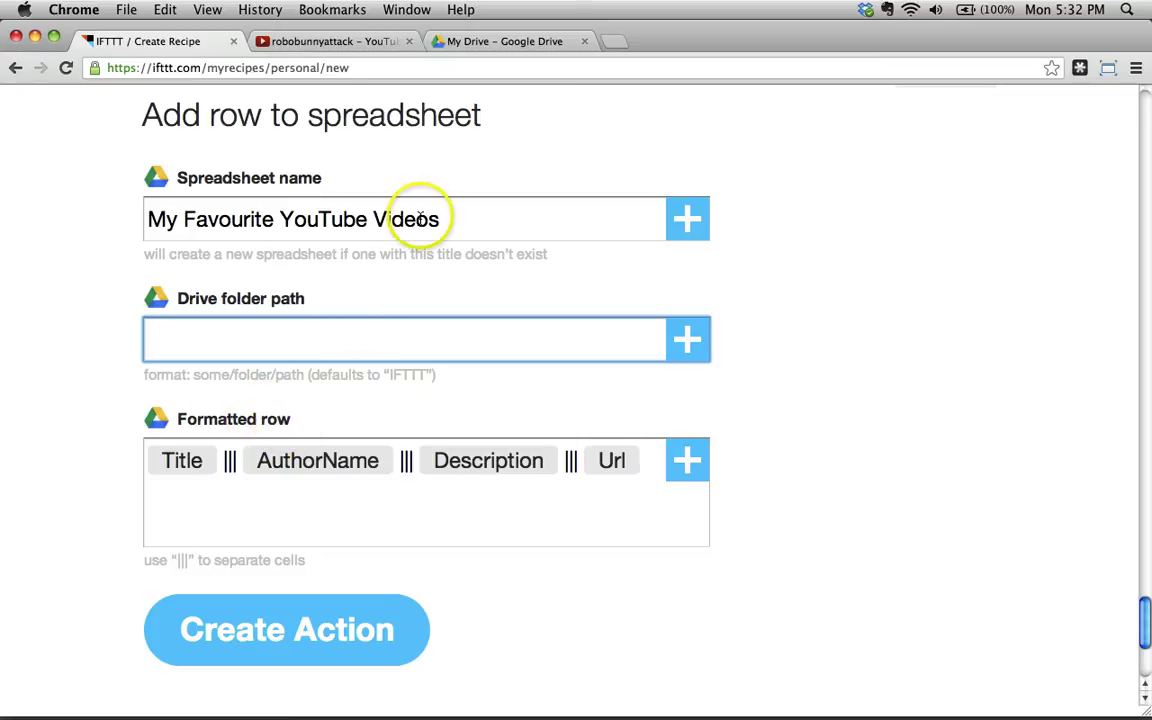
left_click(514, 41)
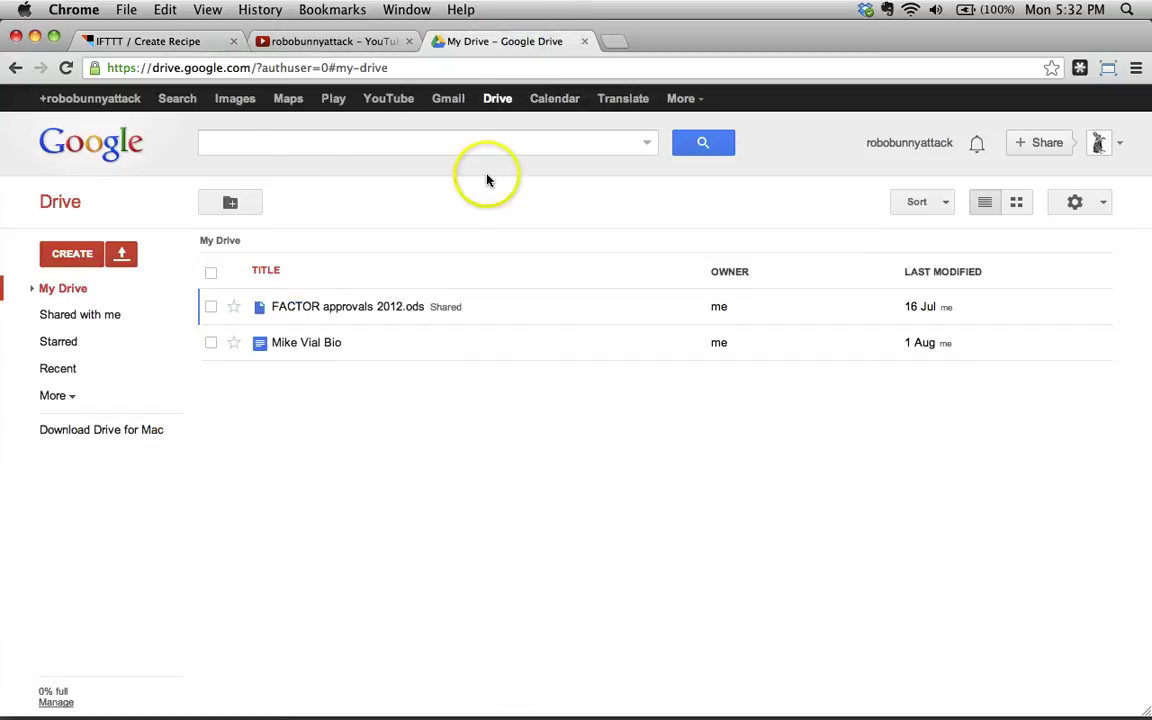
left_click(186, 43)
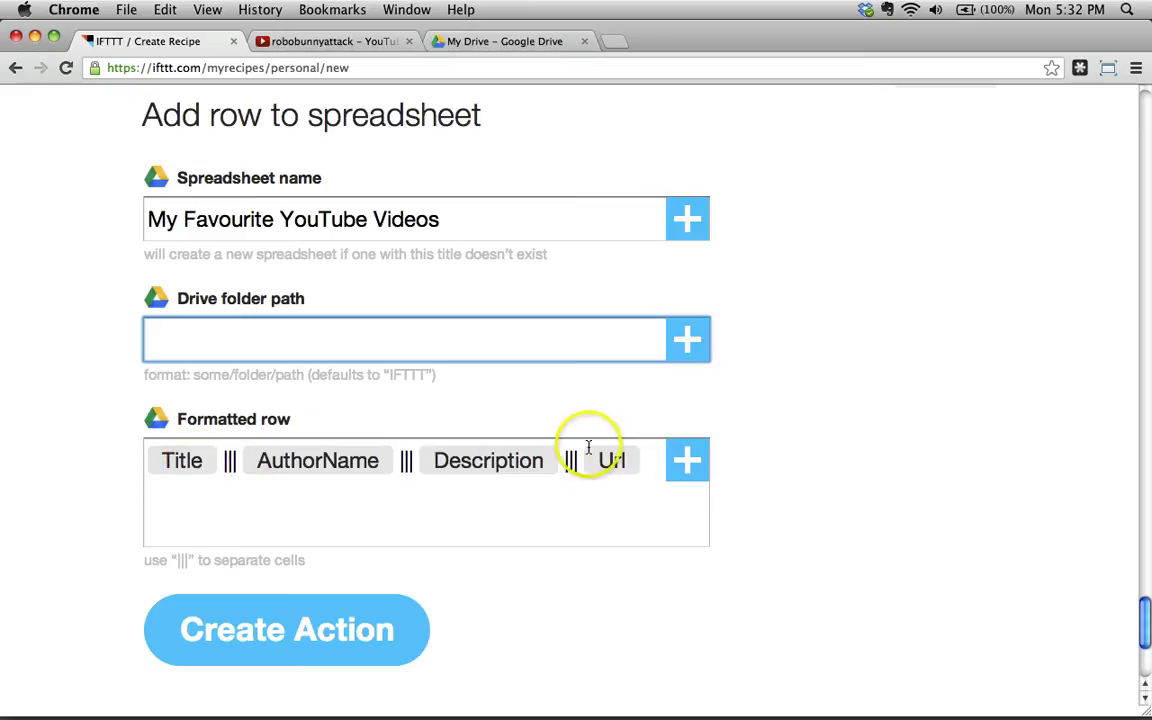
- Clear the default formatted row and add the Video Title ingredient as its first cell
left_click_drag(648, 464, 112, 445)
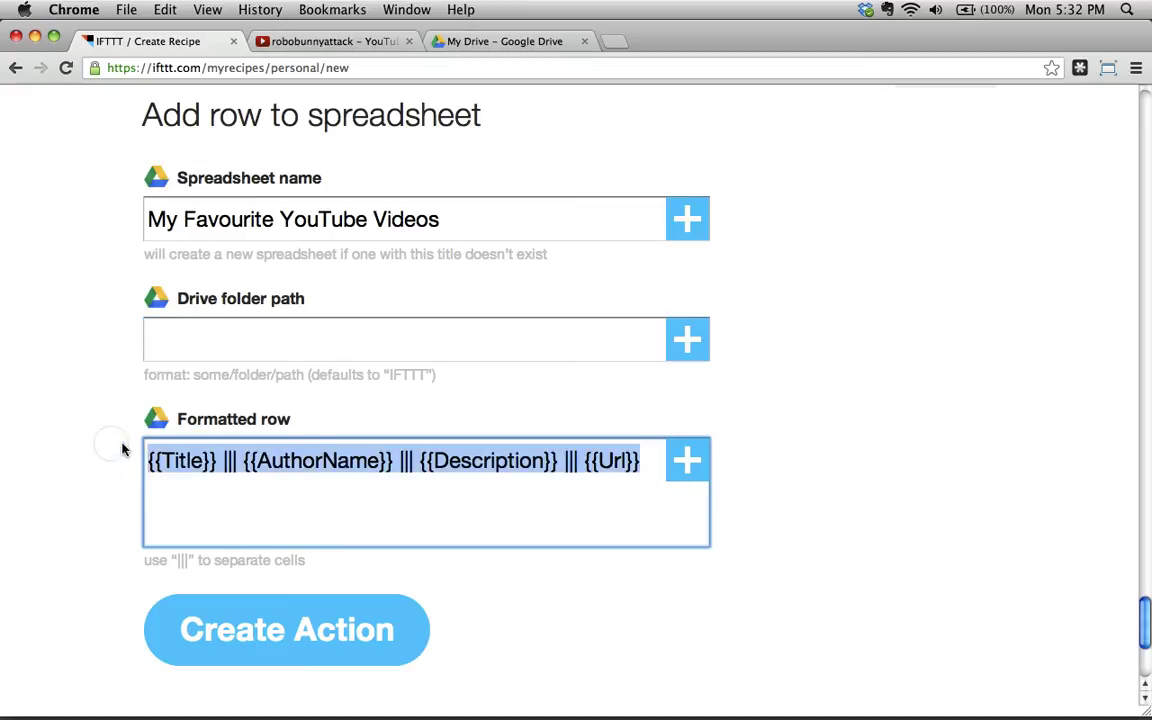
key("BackSpace")
left_click(221, 476)
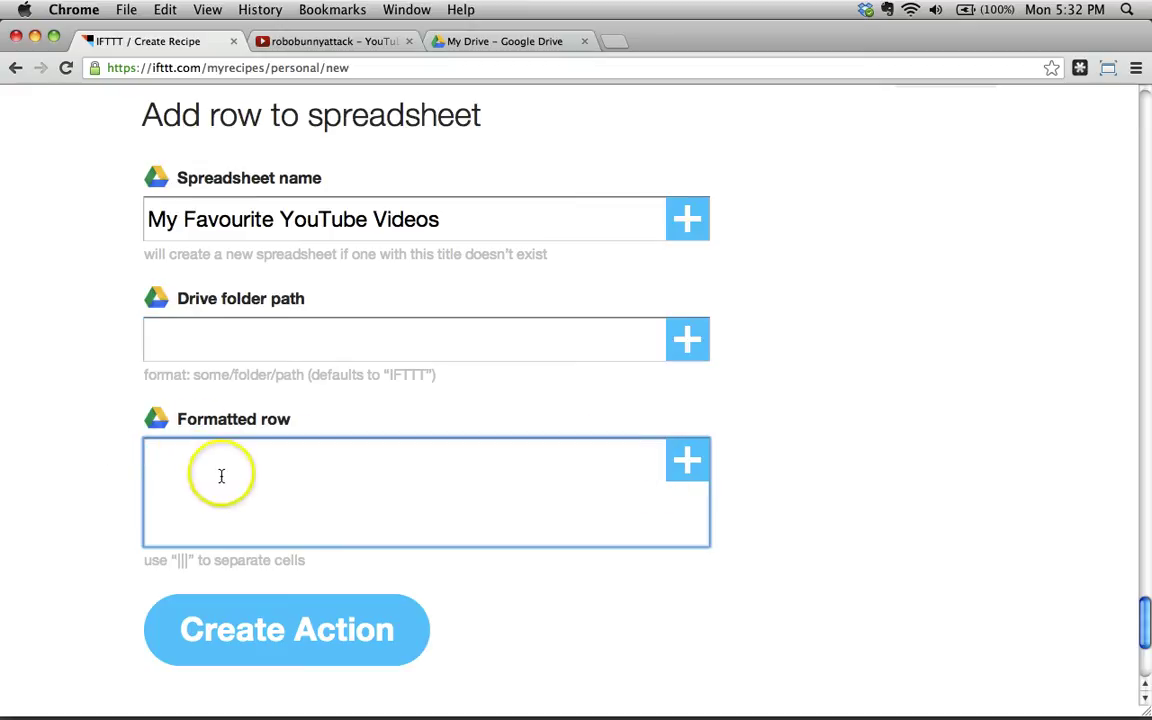
left_click(687, 466)
left_click(303, 506)
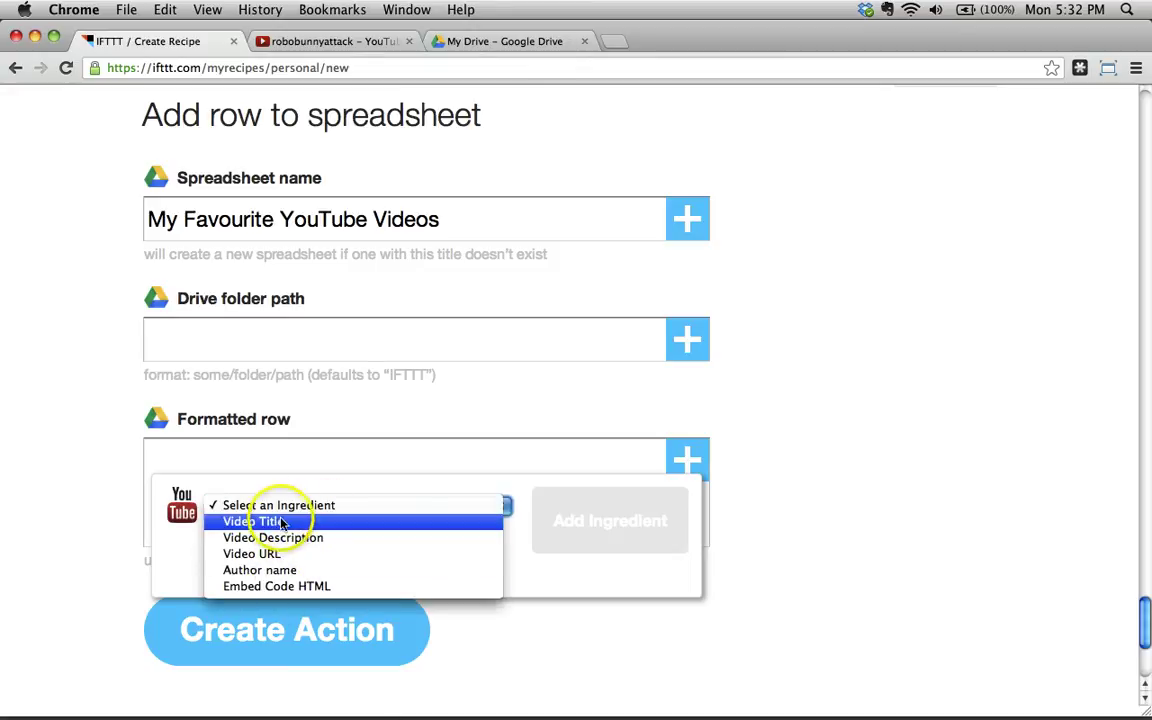
left_click(268, 522)
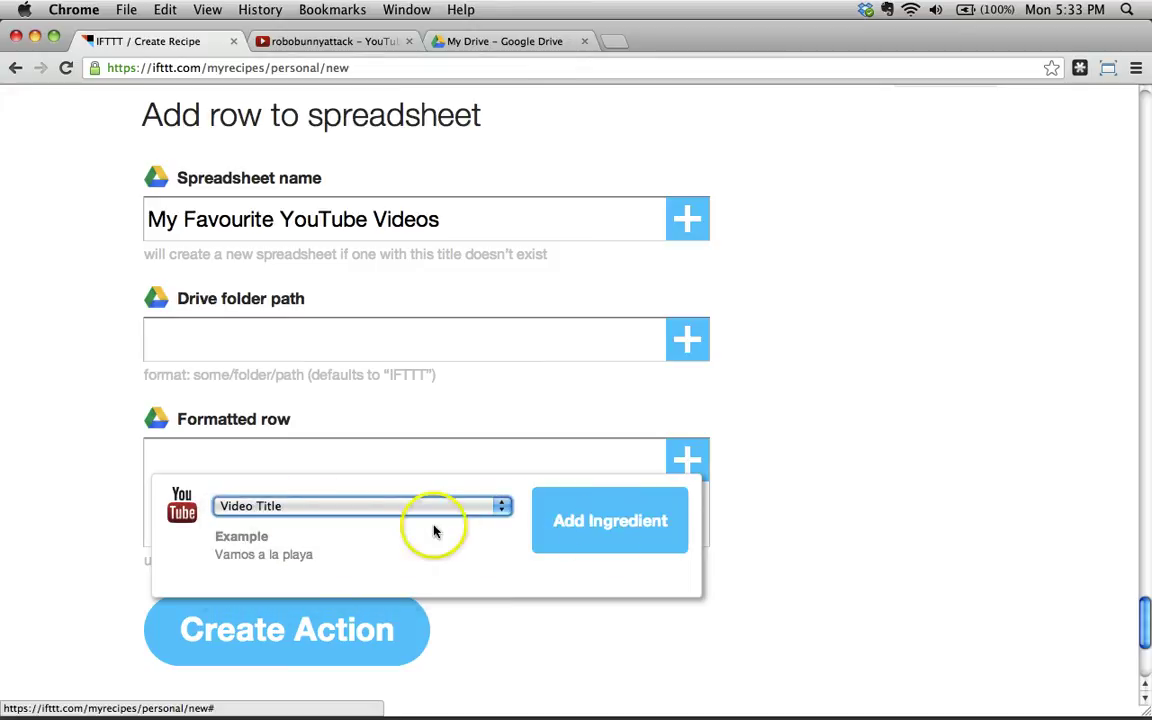
left_click(617, 526)
left_click(303, 473)
- Look over the video titles on the YouTube channel page and return to the recipe
left_click(332, 41)
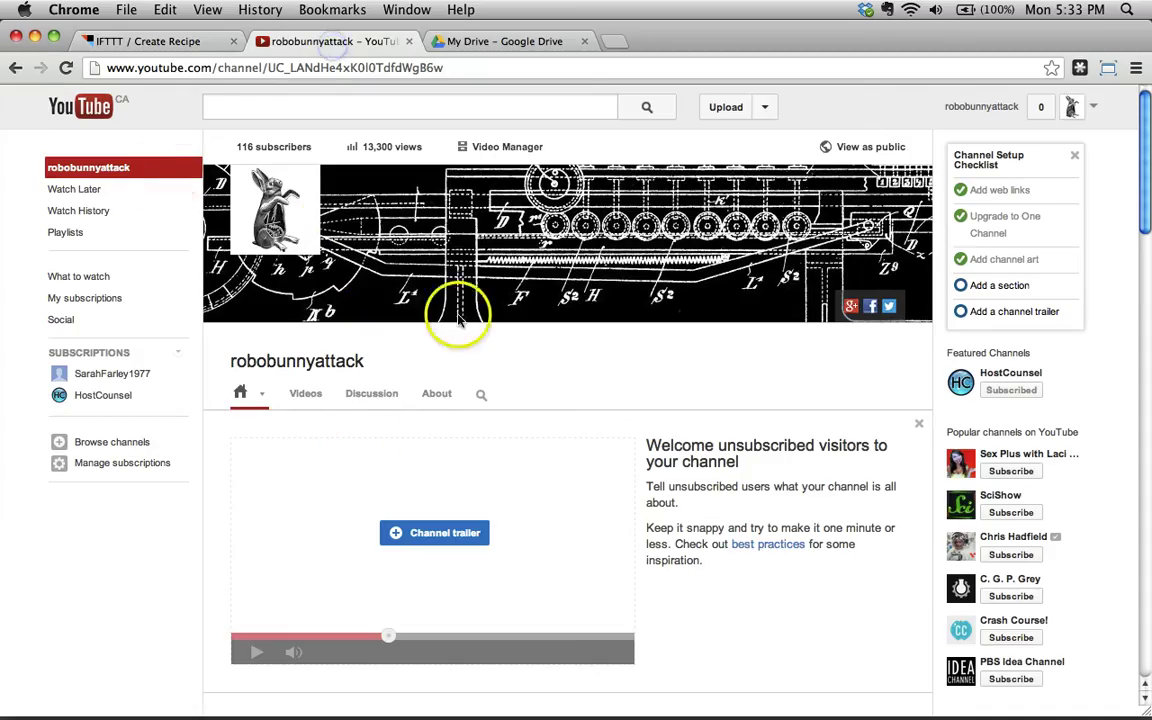
scroll(332, 510, "down", 5)
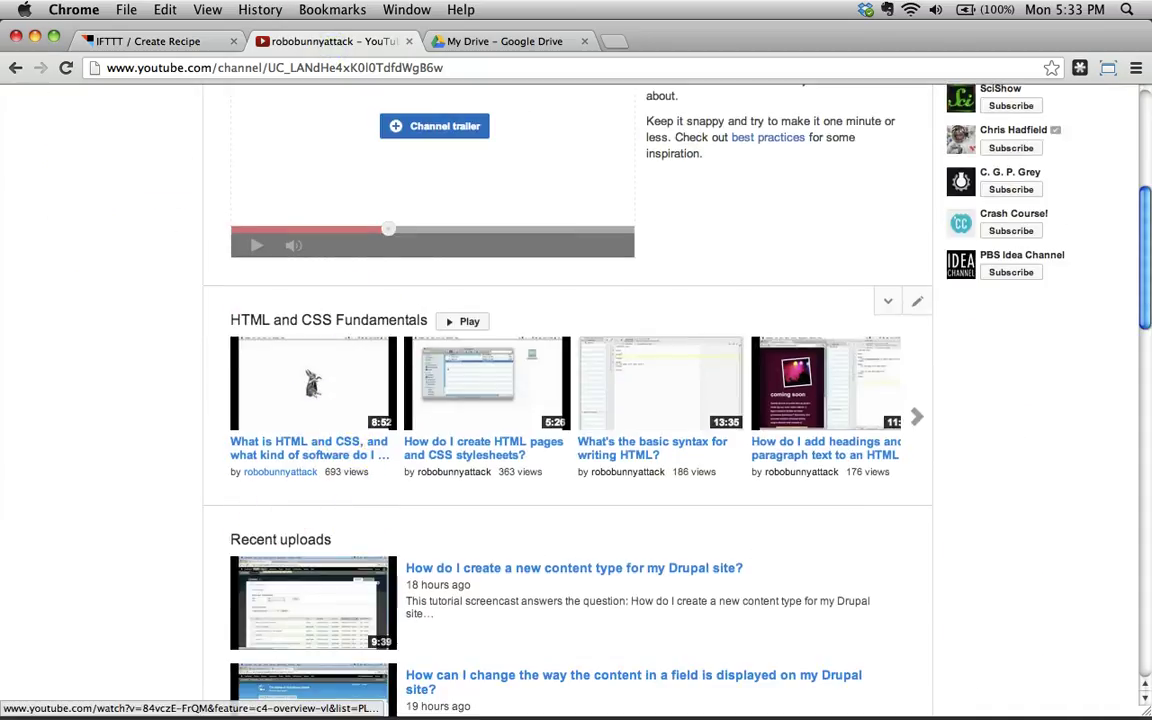
left_click(163, 42)
- Add a ||| cell separator after Title in the formatted row, followed by the Author name ingredient as the second cell
left_click(211, 476)
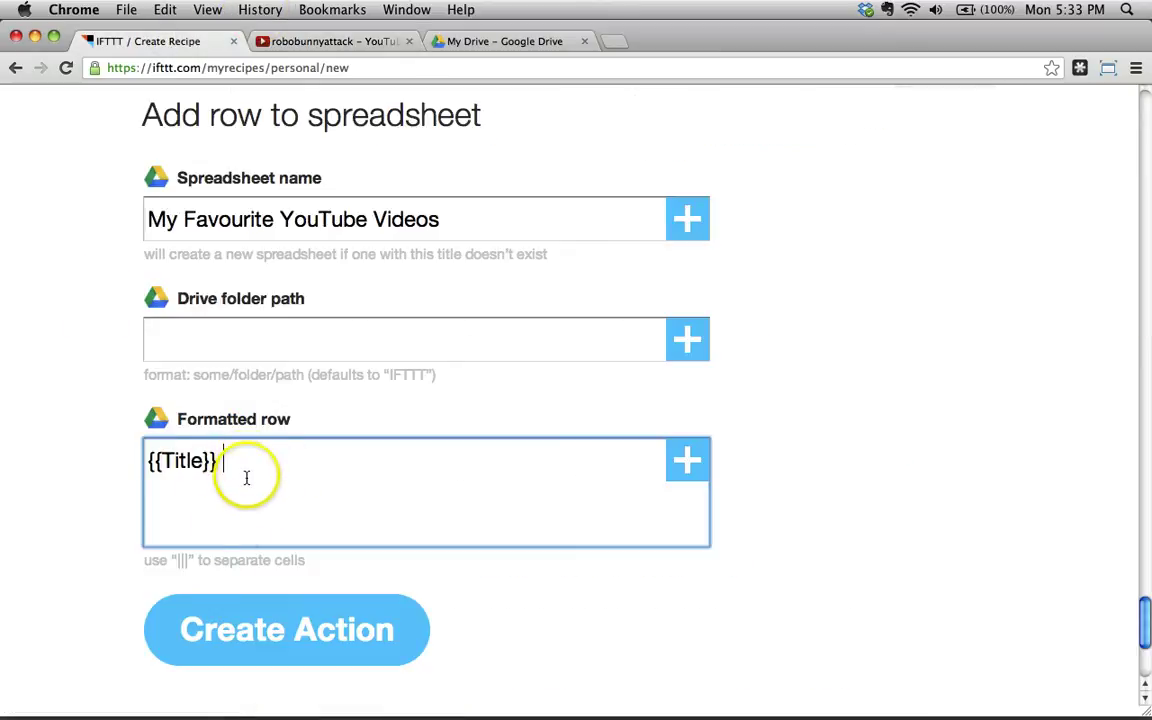
left_click_drag(188, 561, 177, 561)
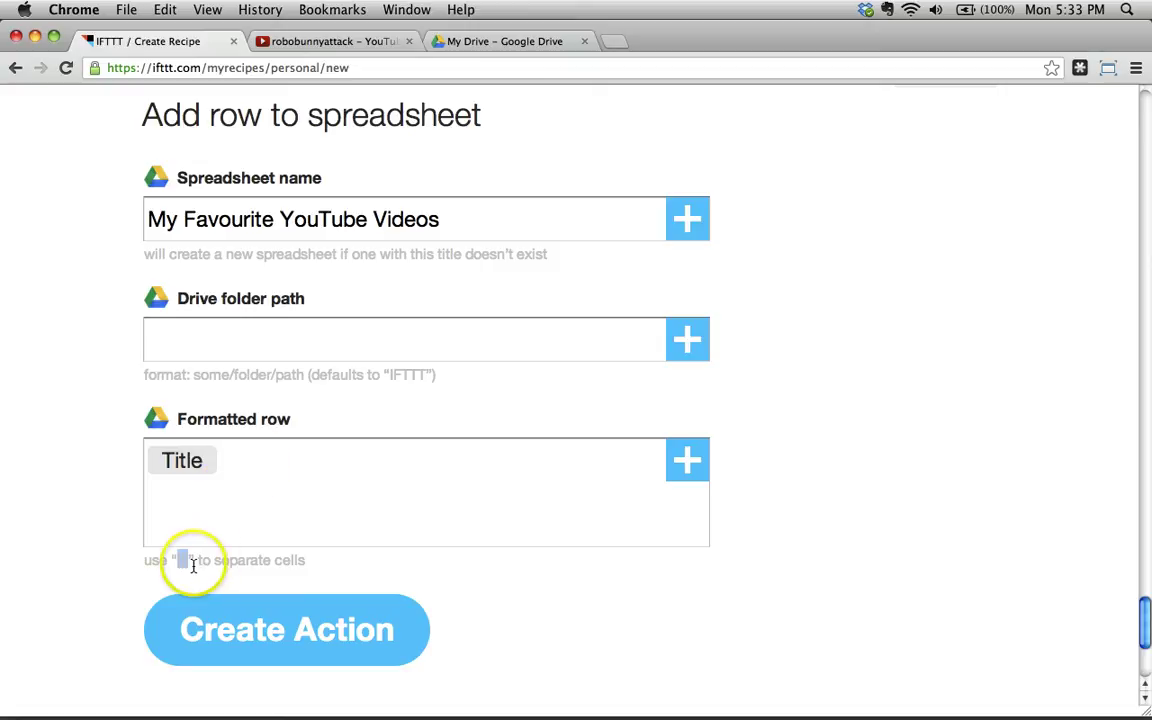
left_click(269, 478)
type("|||")
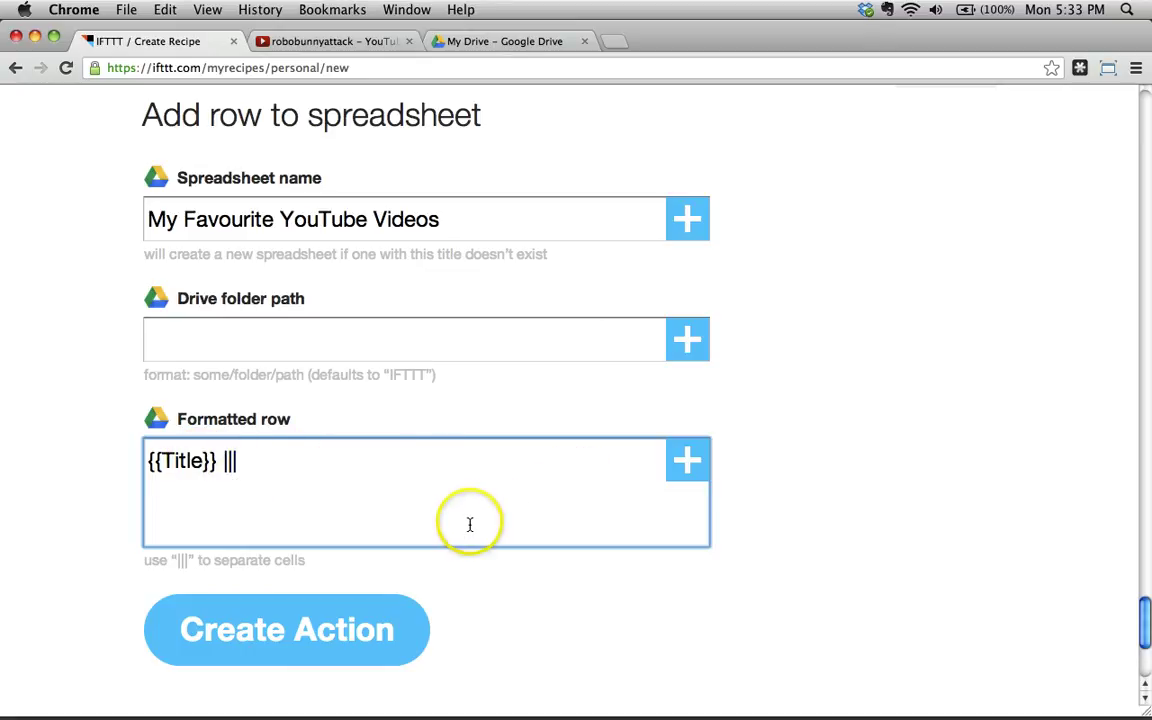
left_click(709, 467)
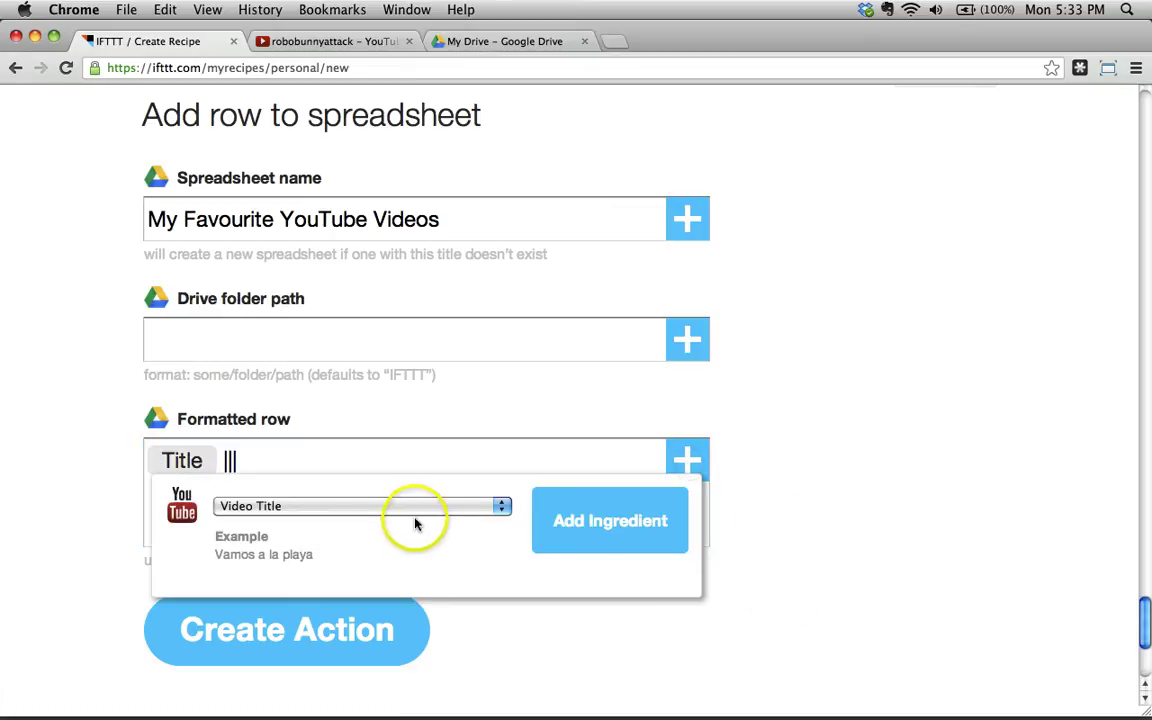
left_click(366, 506)
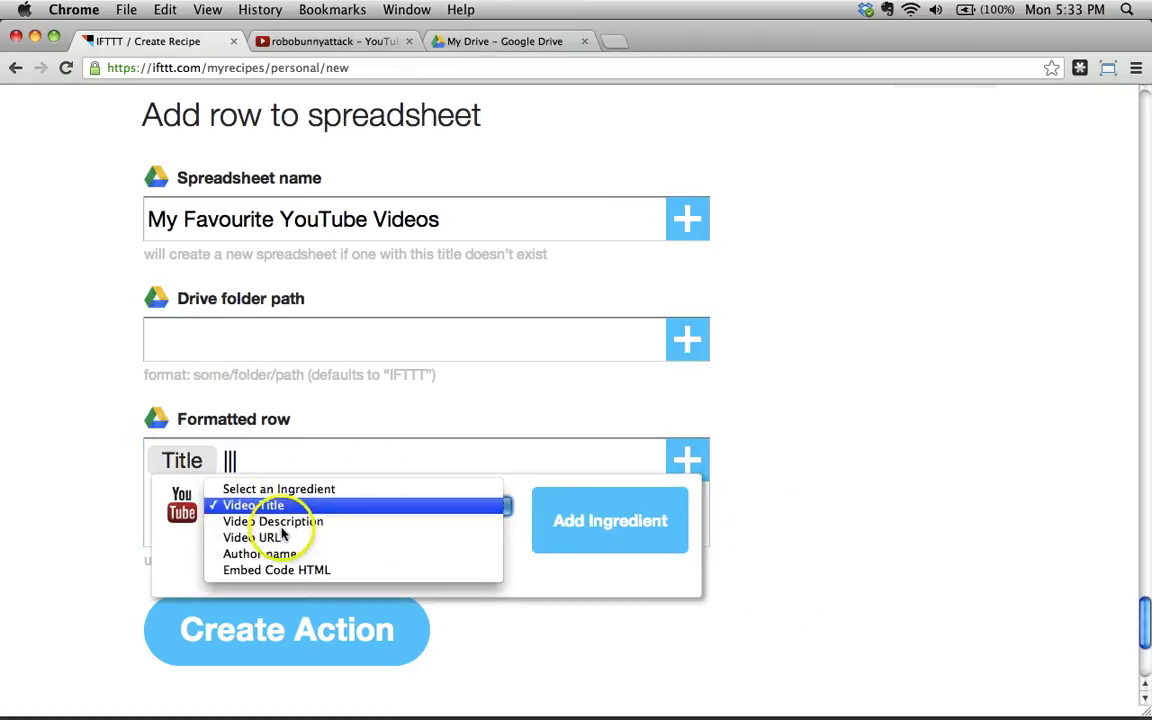
left_click(276, 558)
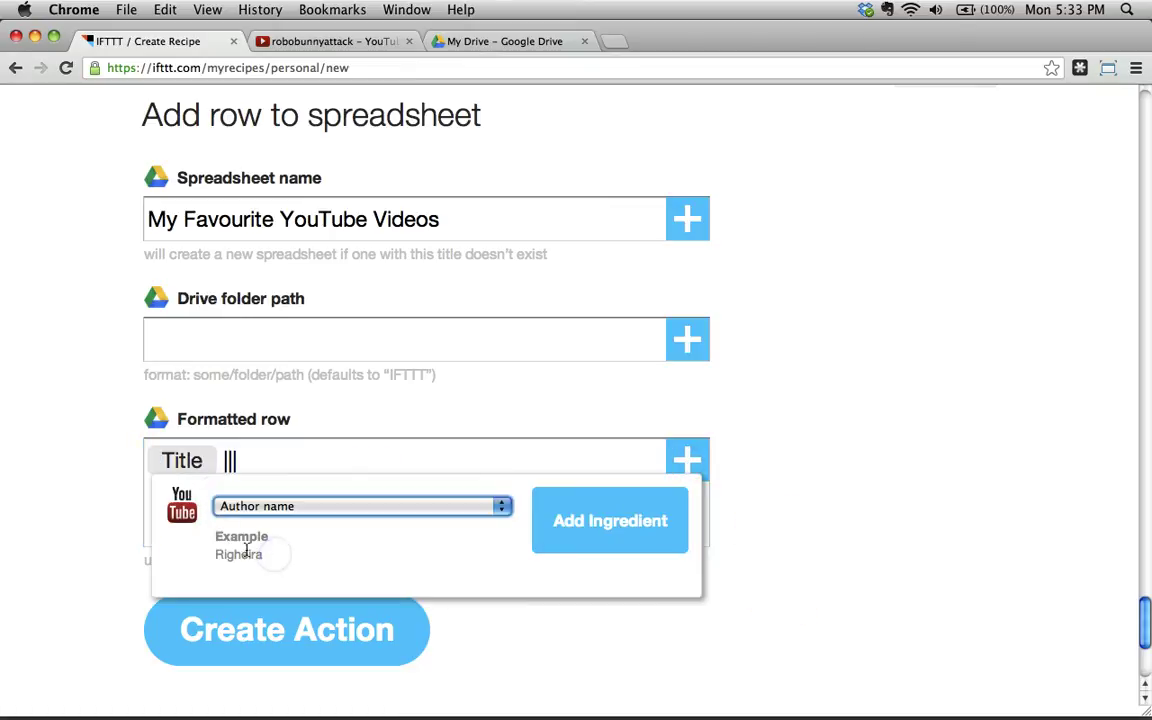
left_click(571, 514)
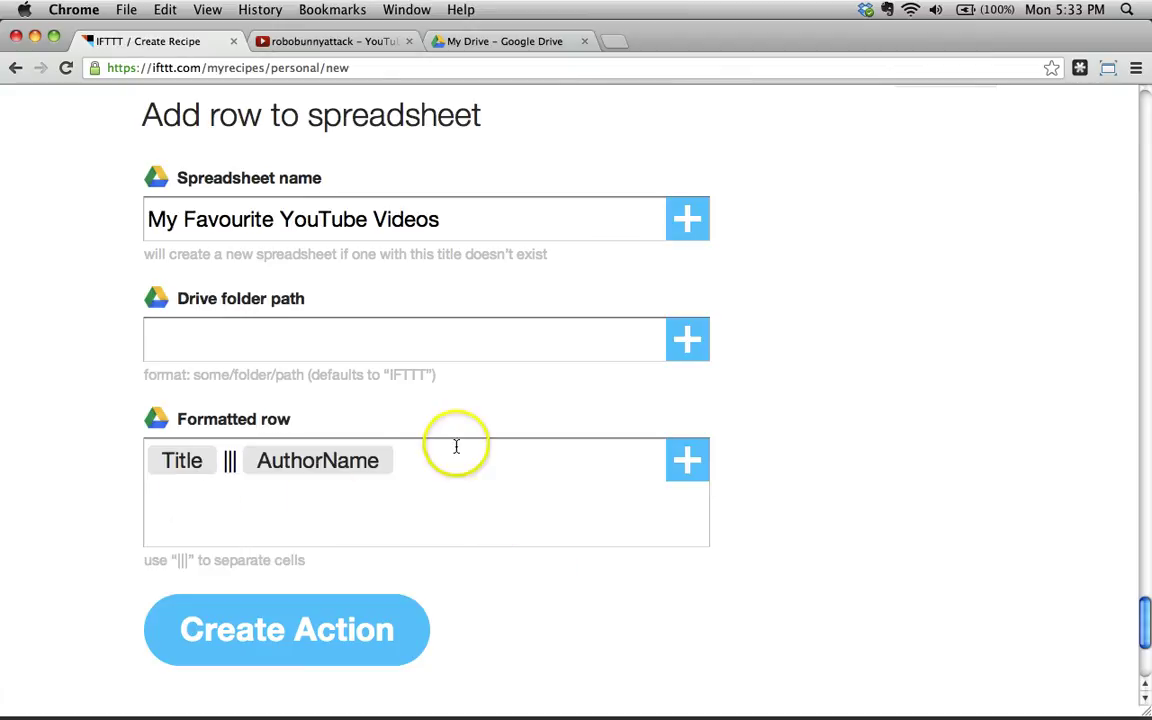
- Extend the formatted row with another ||| separator and the Video URL ingredient as the third cell
left_click(458, 445)
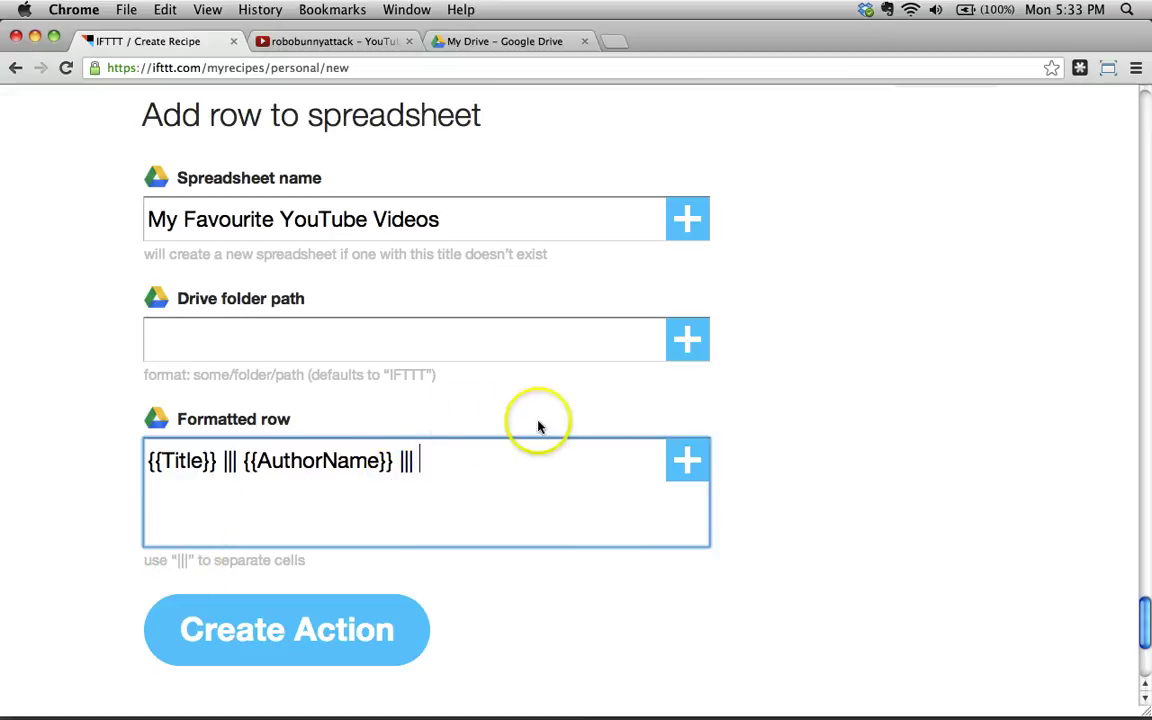
left_click(688, 462)
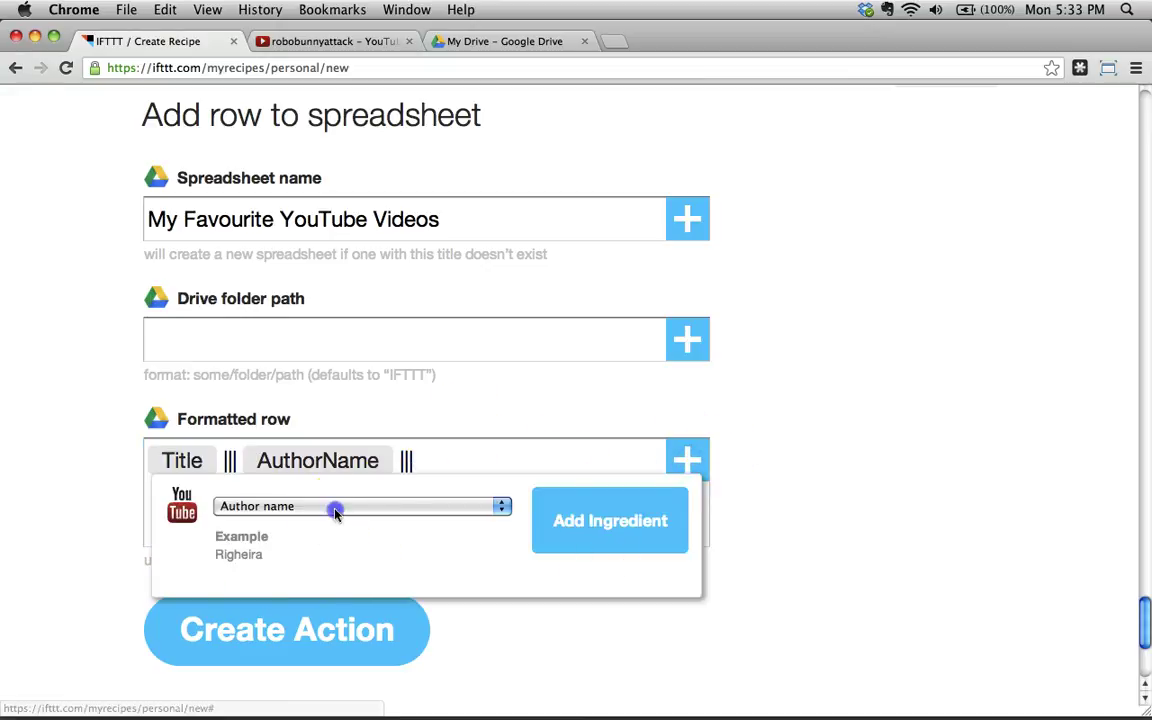
left_click(348, 508)
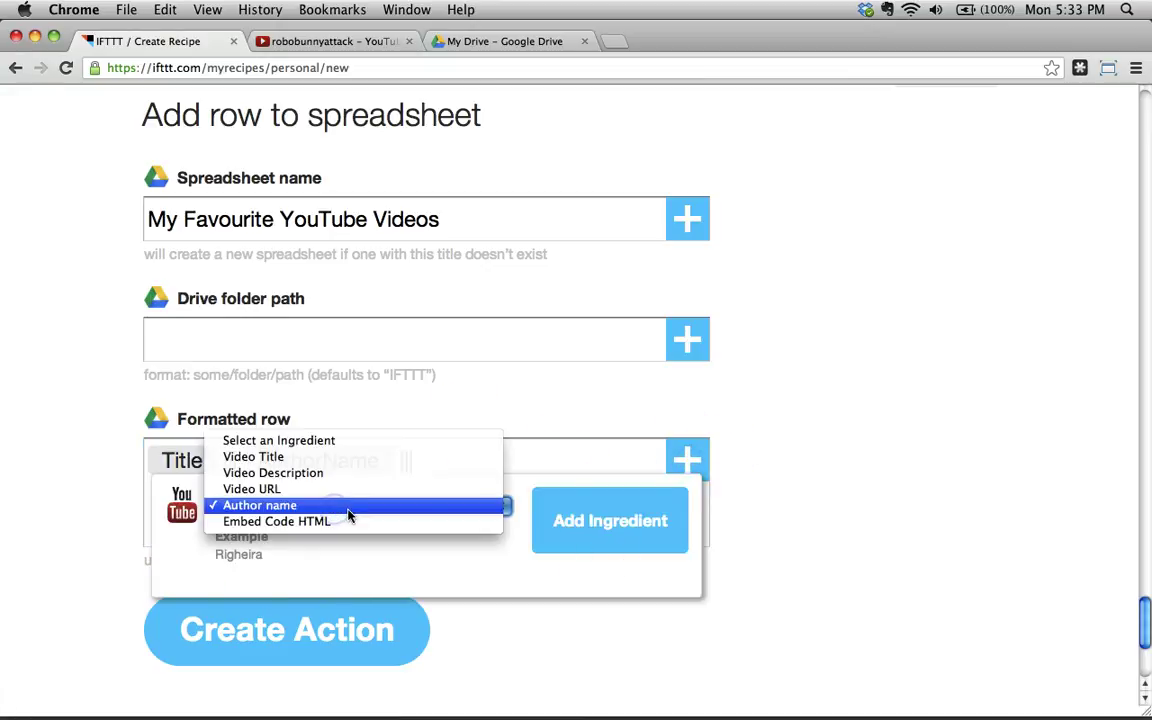
left_click(270, 489)
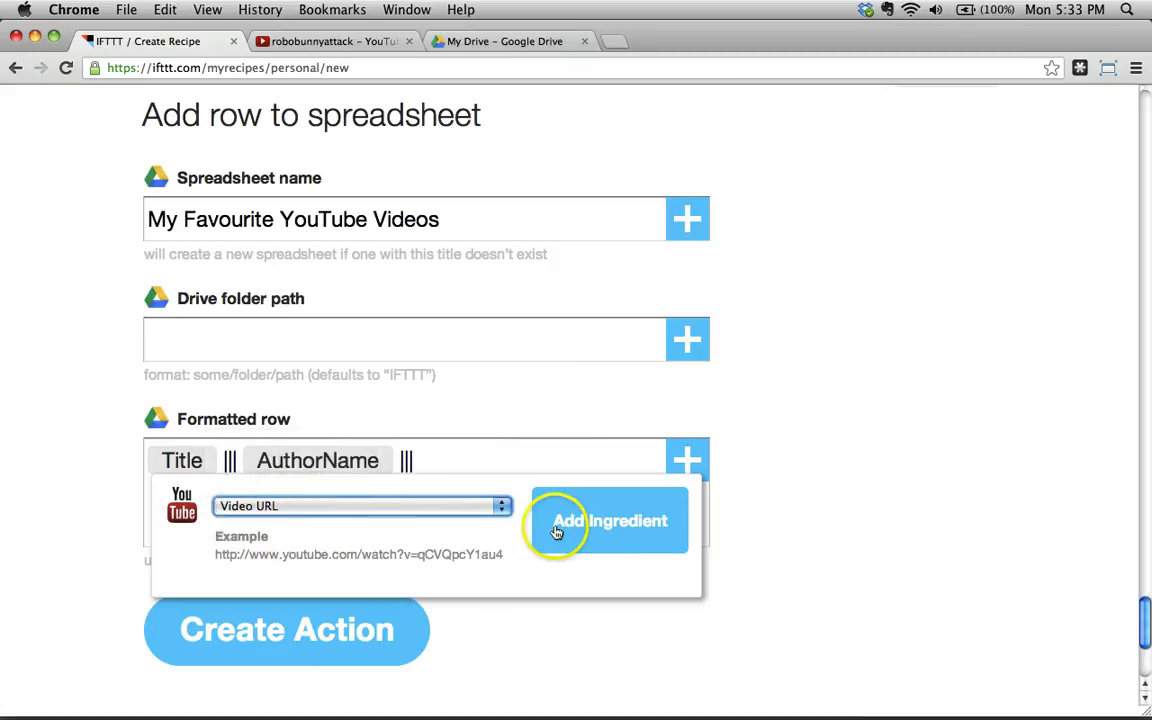
left_click(598, 524)
- Add a ||| separator, check the video descriptions on the YouTube channel page, and add the Video Description ingredient as the fourth cell
left_click(552, 460)
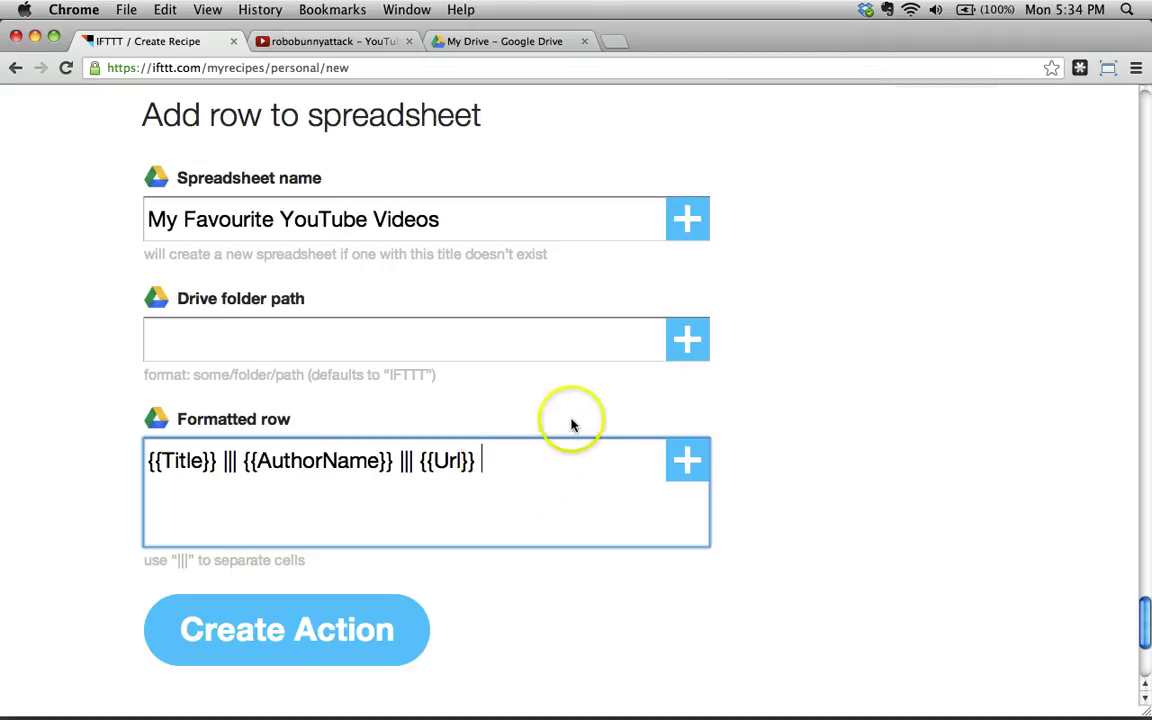
type("|||")
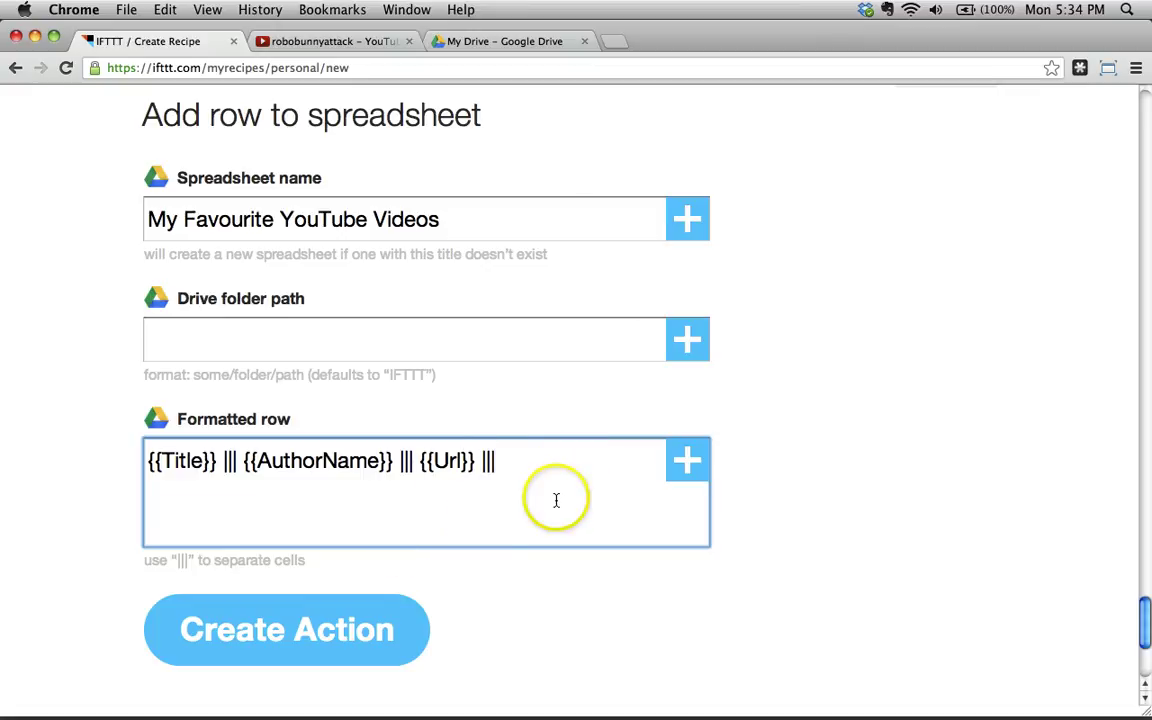
left_click(345, 45)
scroll(470, 430, "down", 3)
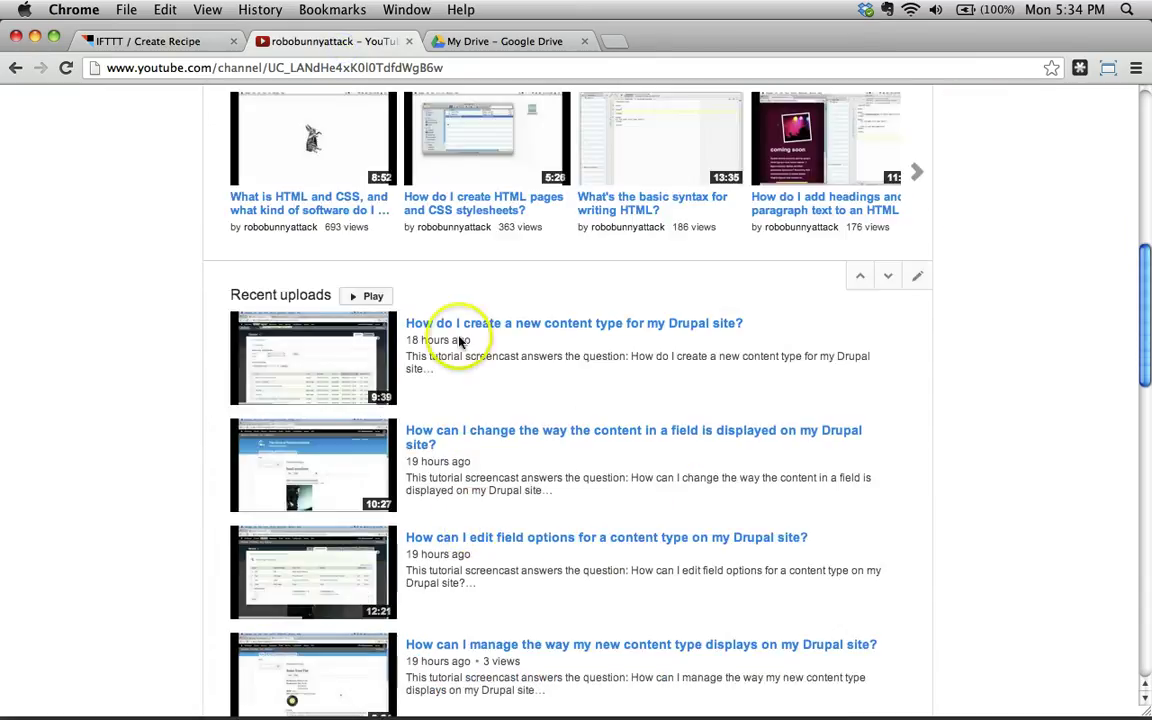
left_click(185, 41)
left_click(690, 462)
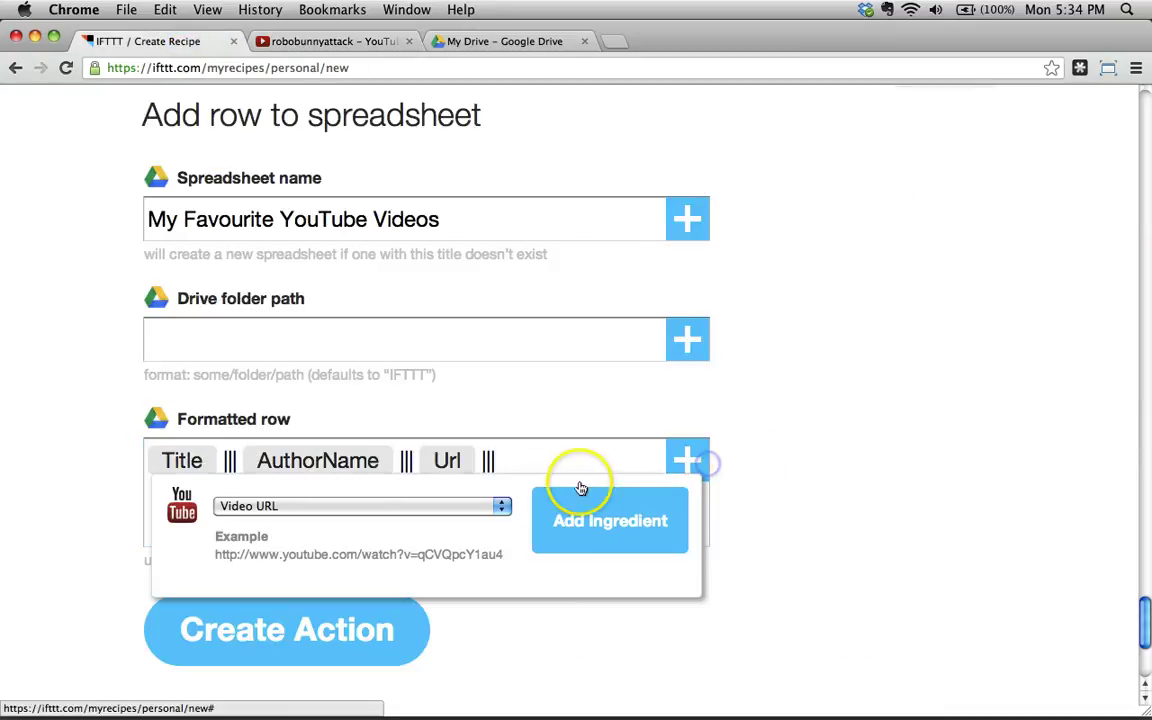
left_click(450, 508)
left_click(395, 490)
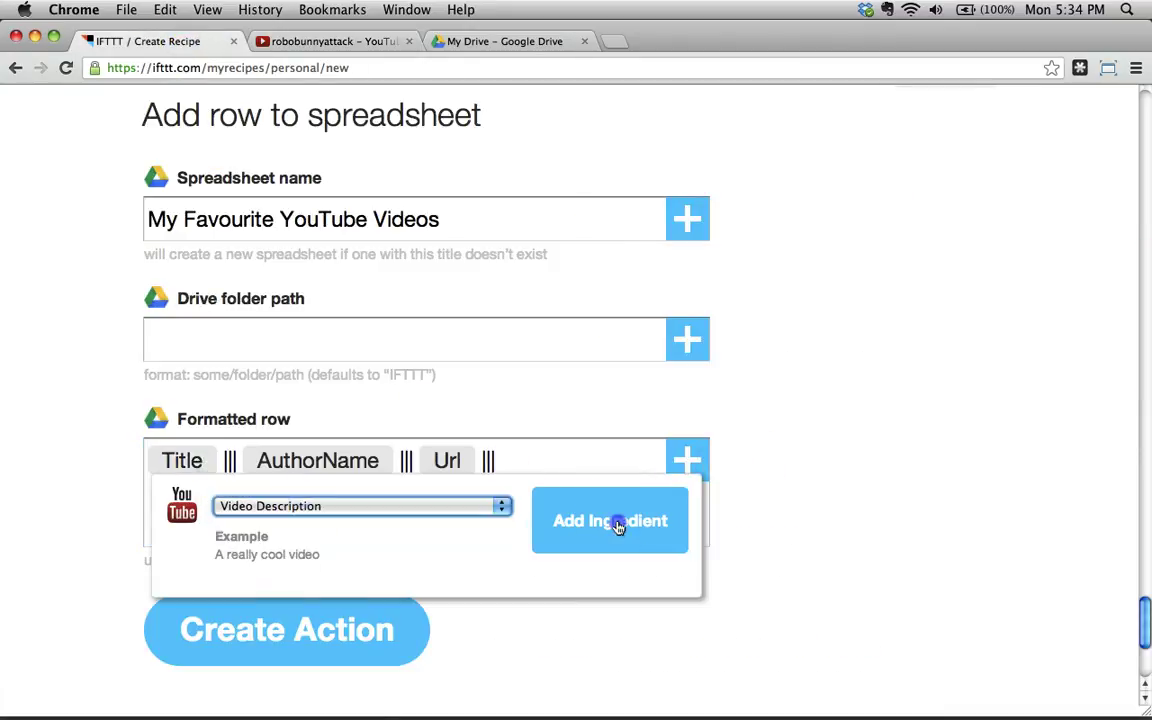
left_click(617, 527)
left_click(394, 528)
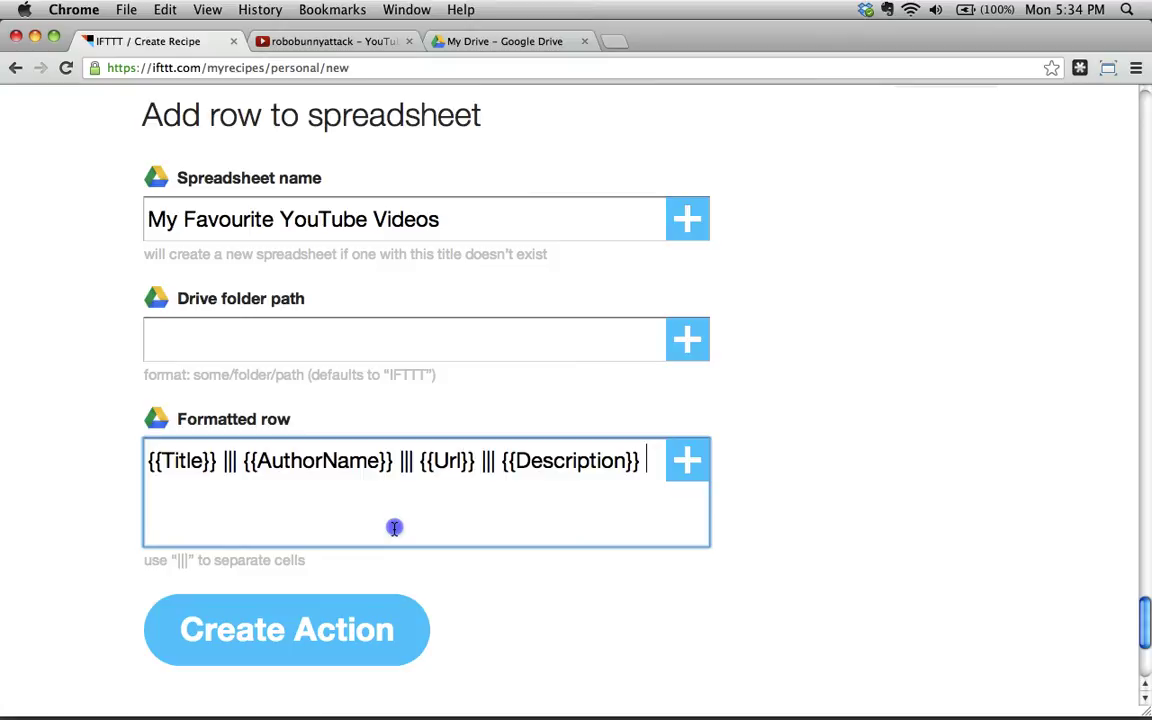
left_click(689, 462)
left_click(360, 504)
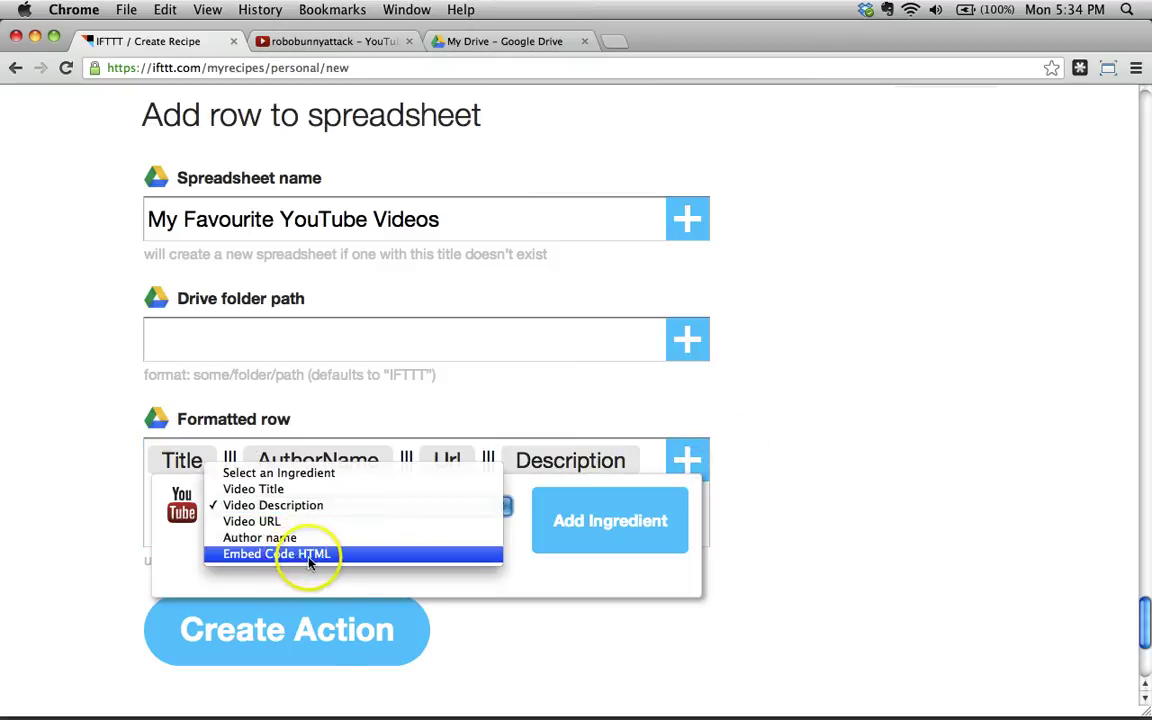
left_click(850, 533)
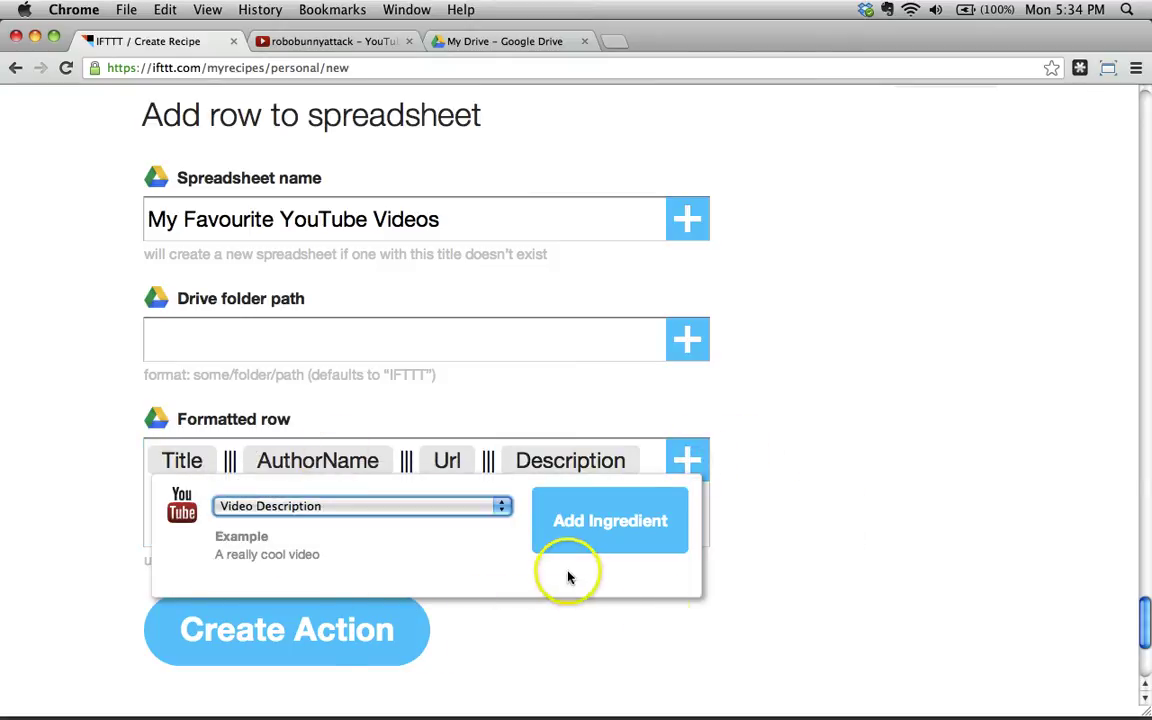
left_click(818, 555)
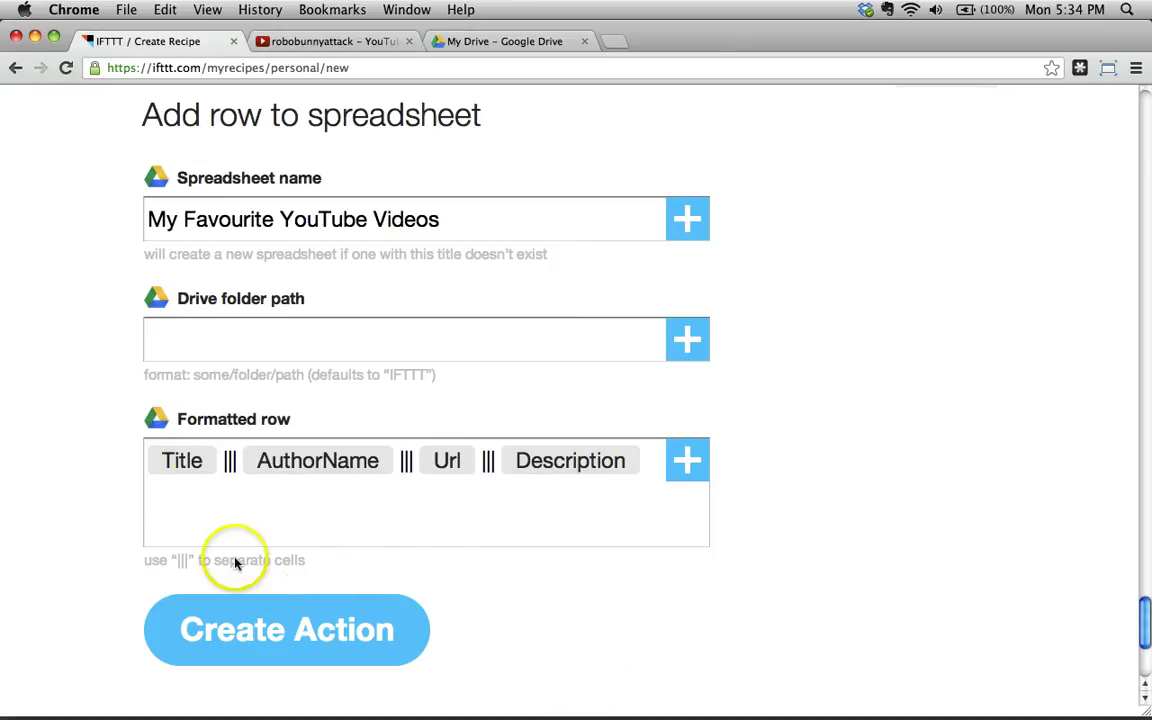
- Look back over the recipe from the trigger channel to the spreadsheet fields, and create the action
scroll(800, 345, "up", 15)
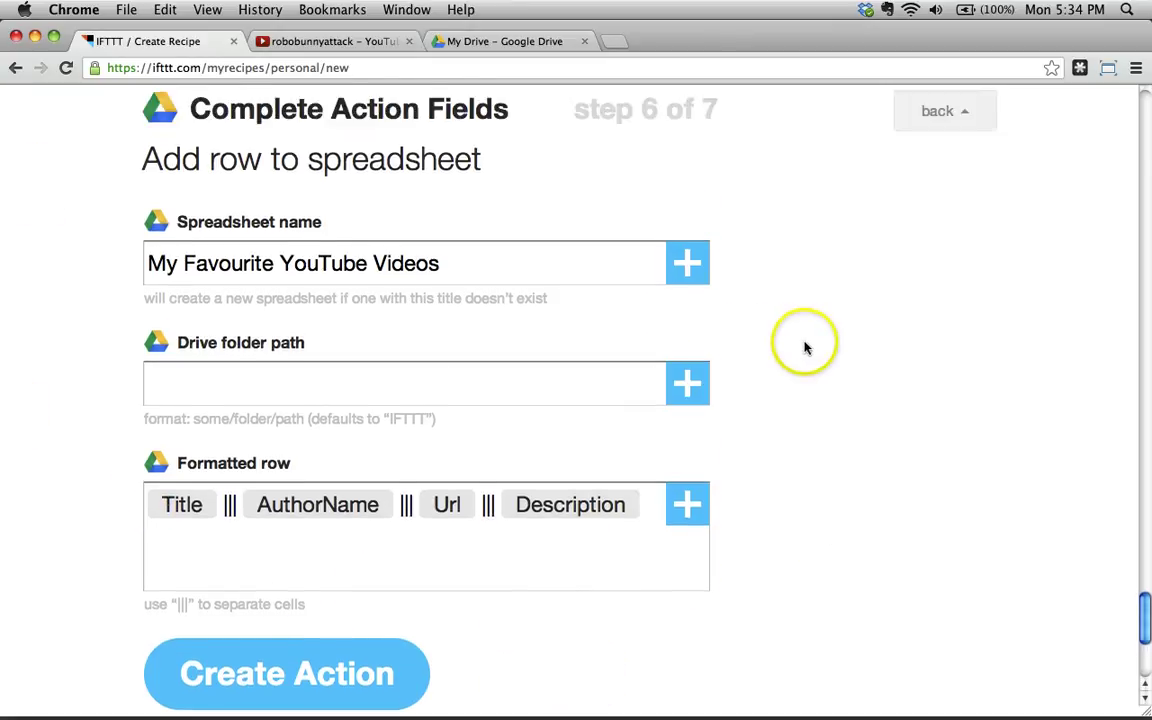
scroll(812, 352, "up", 10)
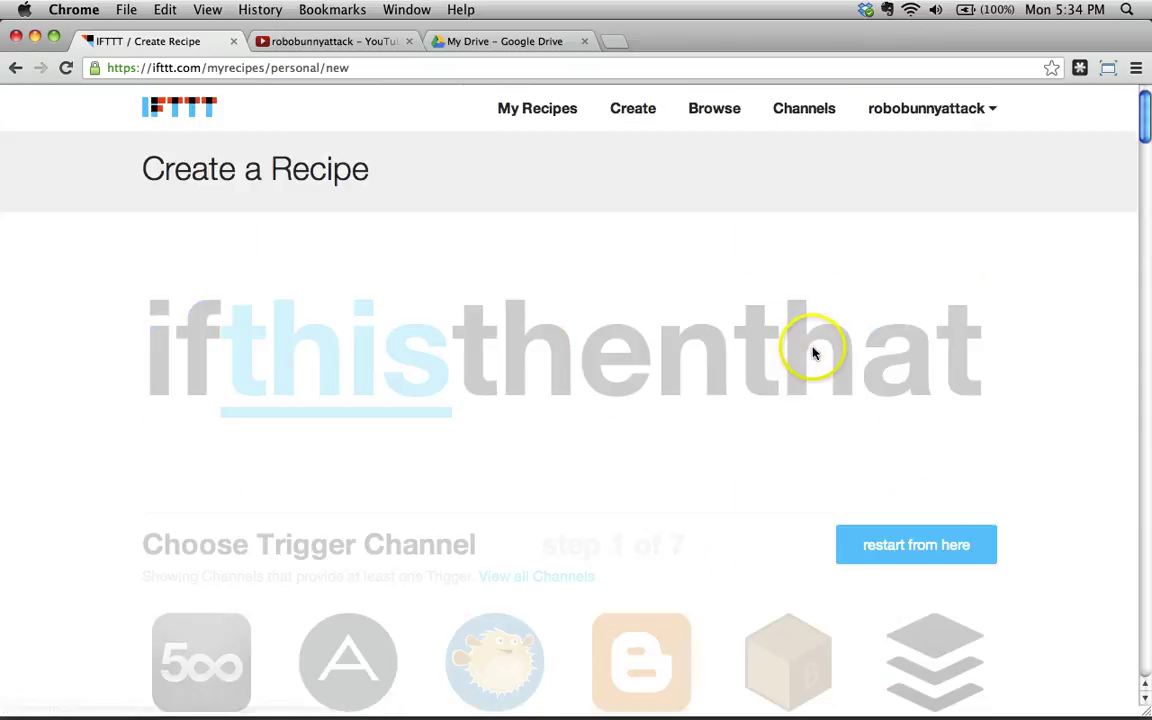
scroll(585, 413, "down", 20)
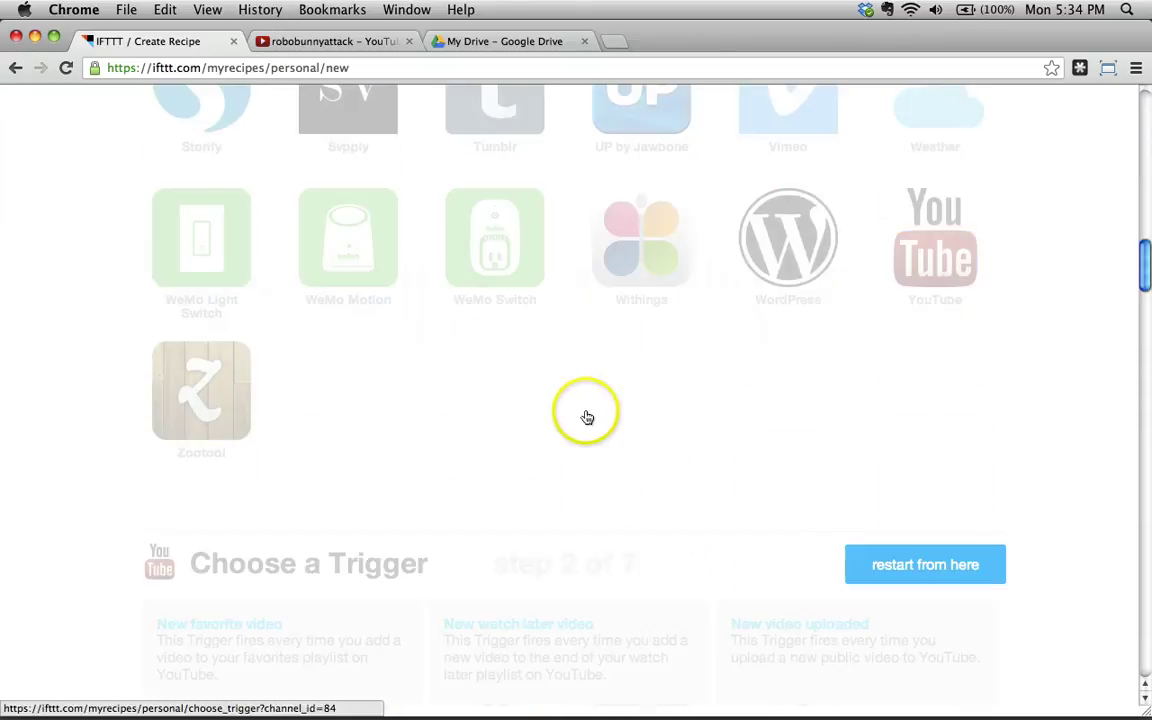
scroll(587, 417, "down", 8)
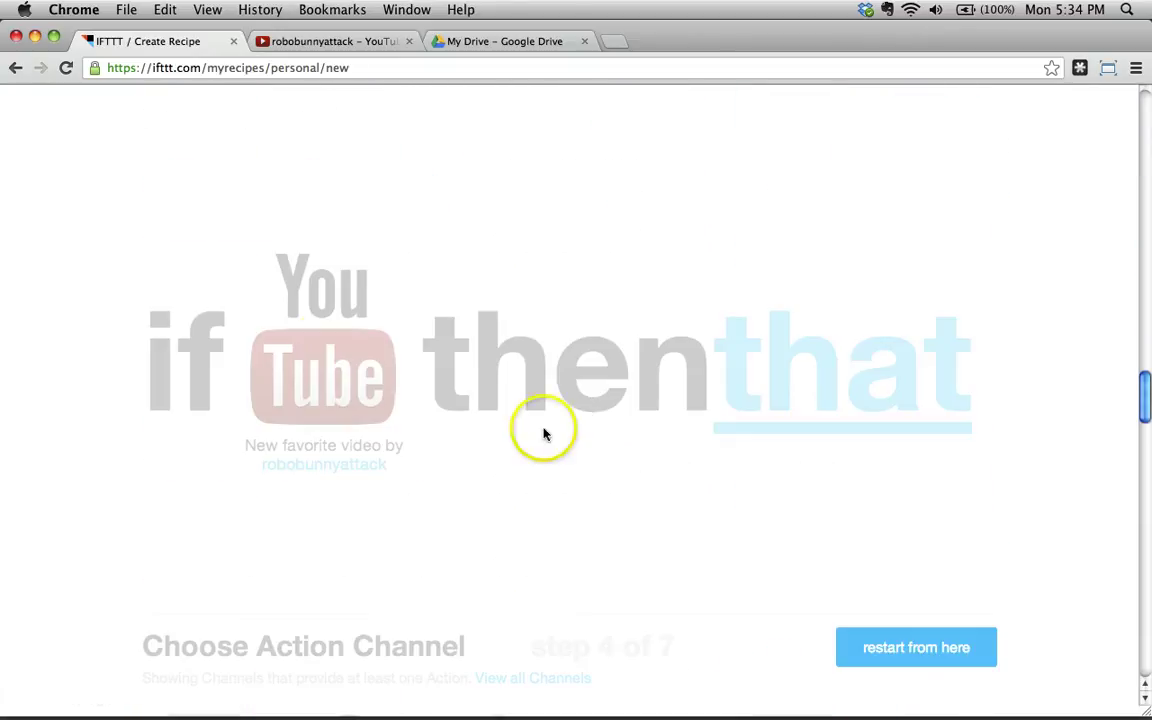
scroll(340, 340, "down", 2)
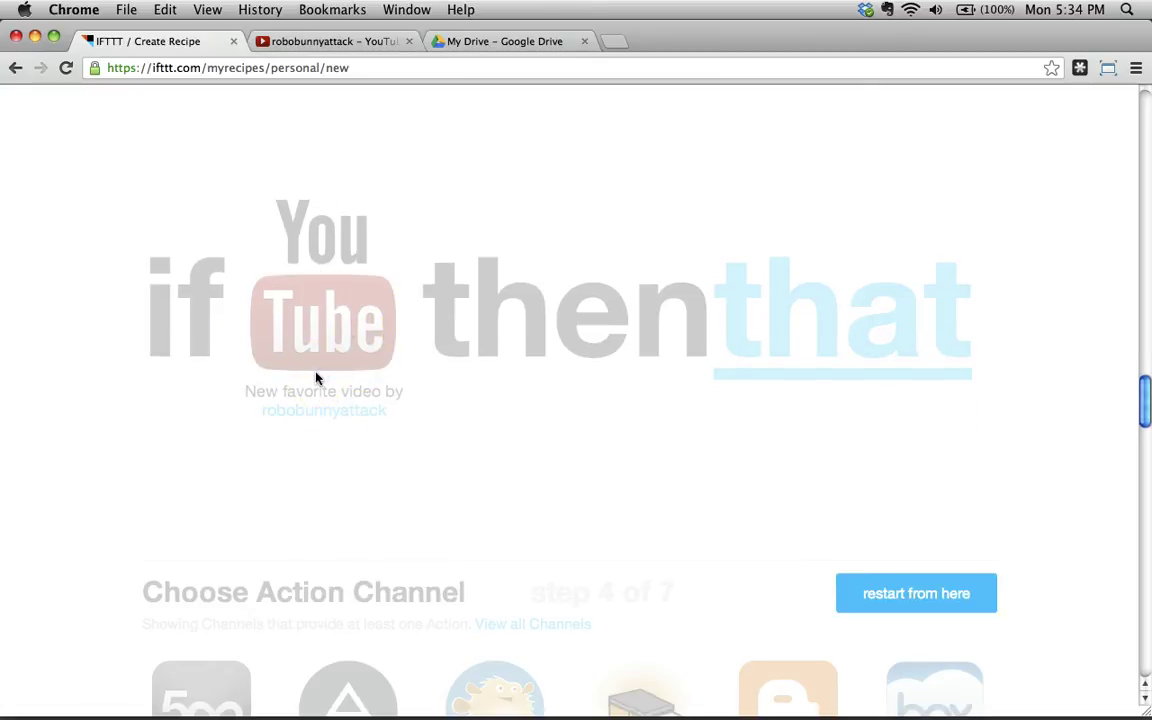
scroll(316, 378, "down", 15)
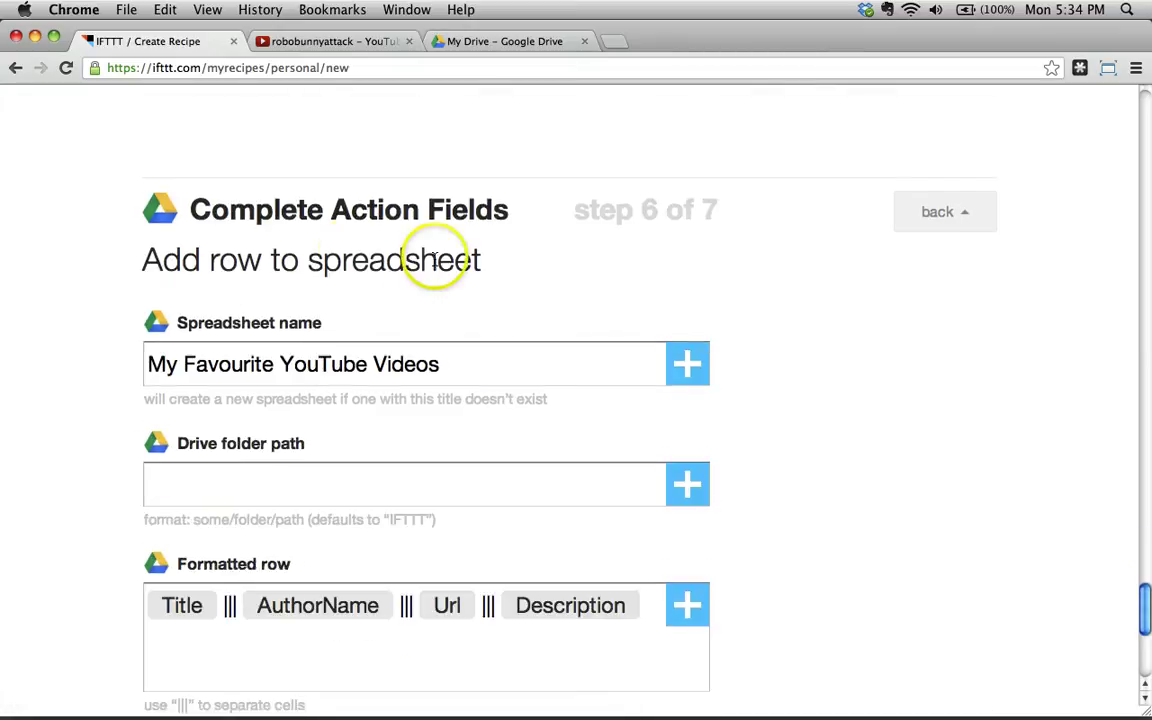
scroll(300, 250, "down", 3)
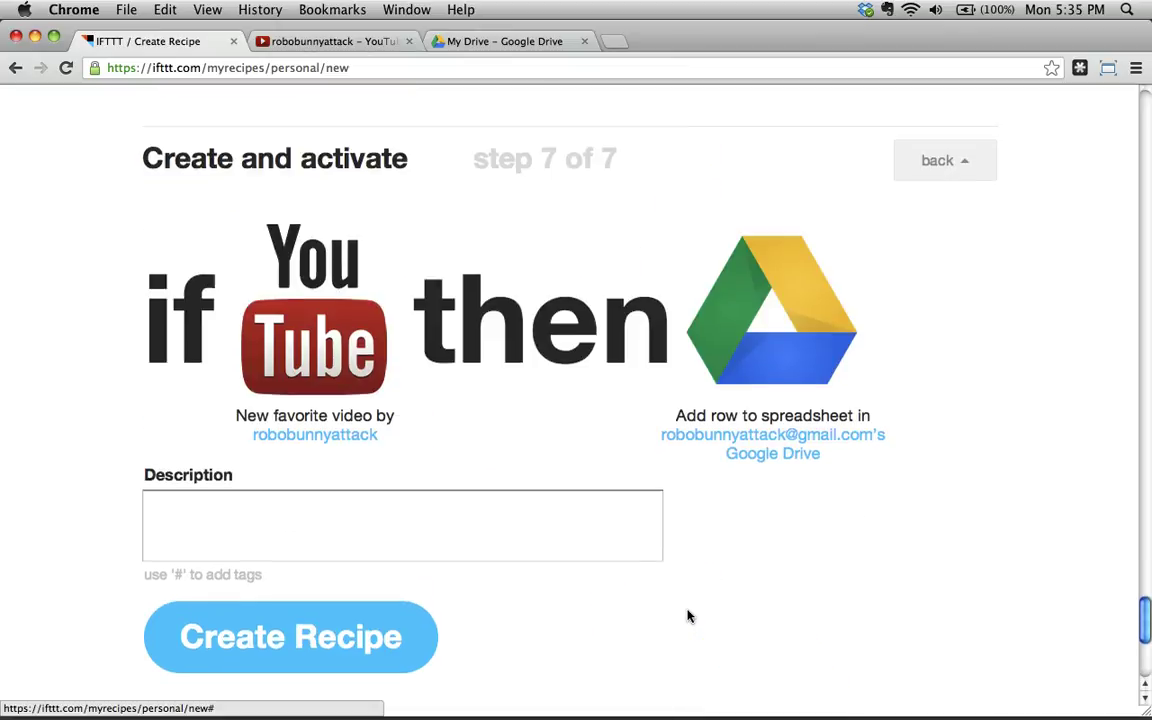
- Describe the recipe as "Track all my favourite YouTube videos in a spreadsheet" and create it
left_click(363, 537)
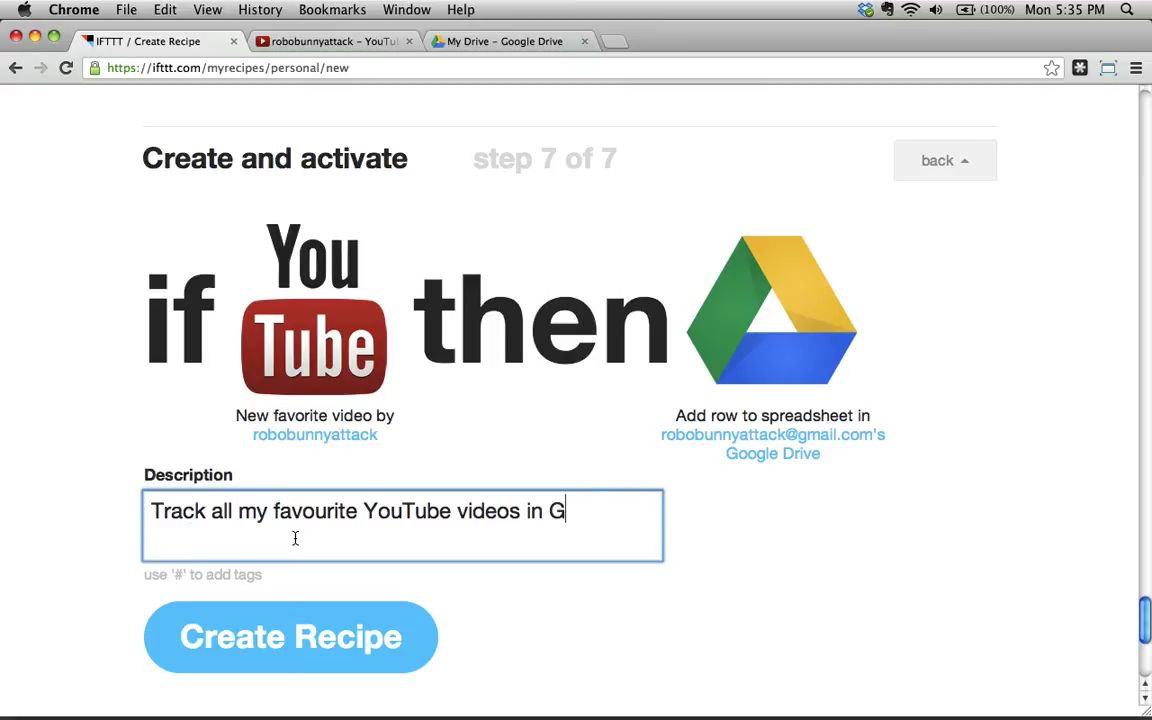
type("sheet")
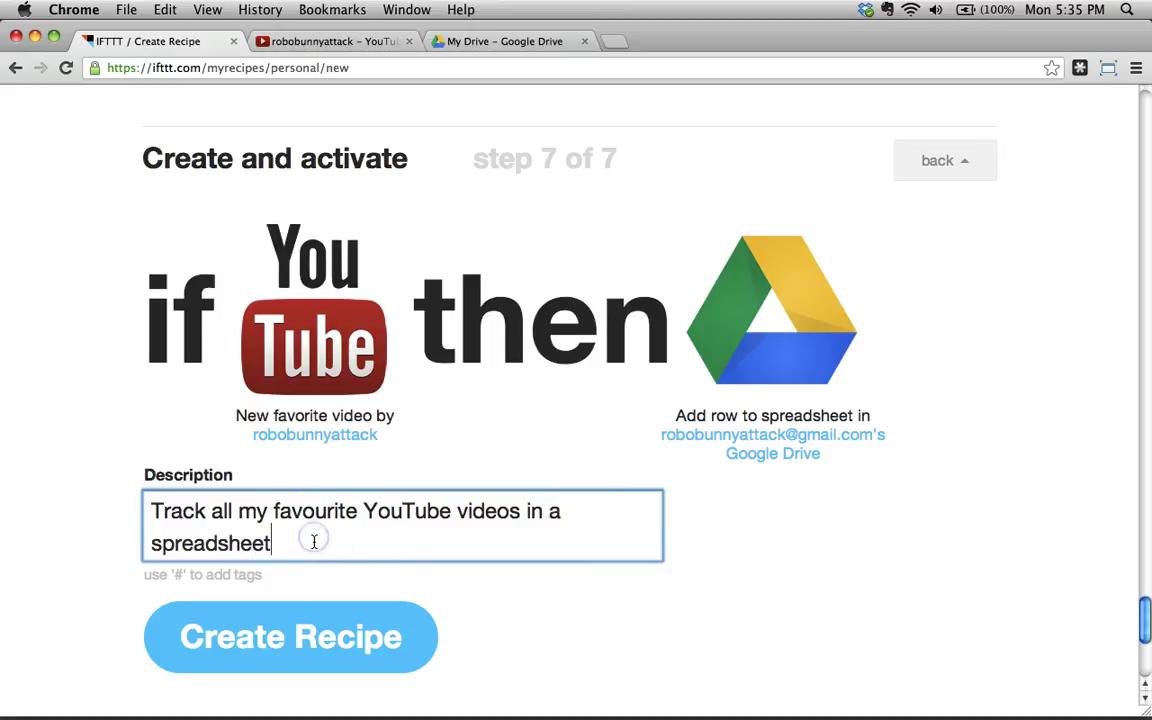
left_click(643, 635)
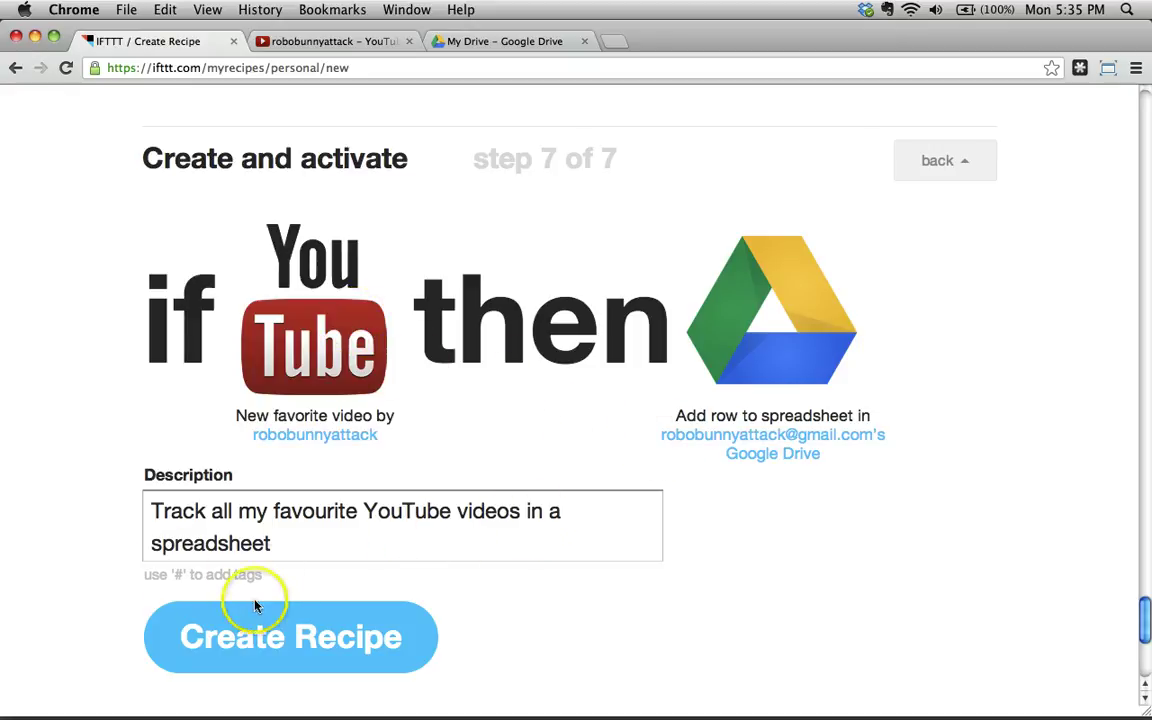
left_click(334, 656)
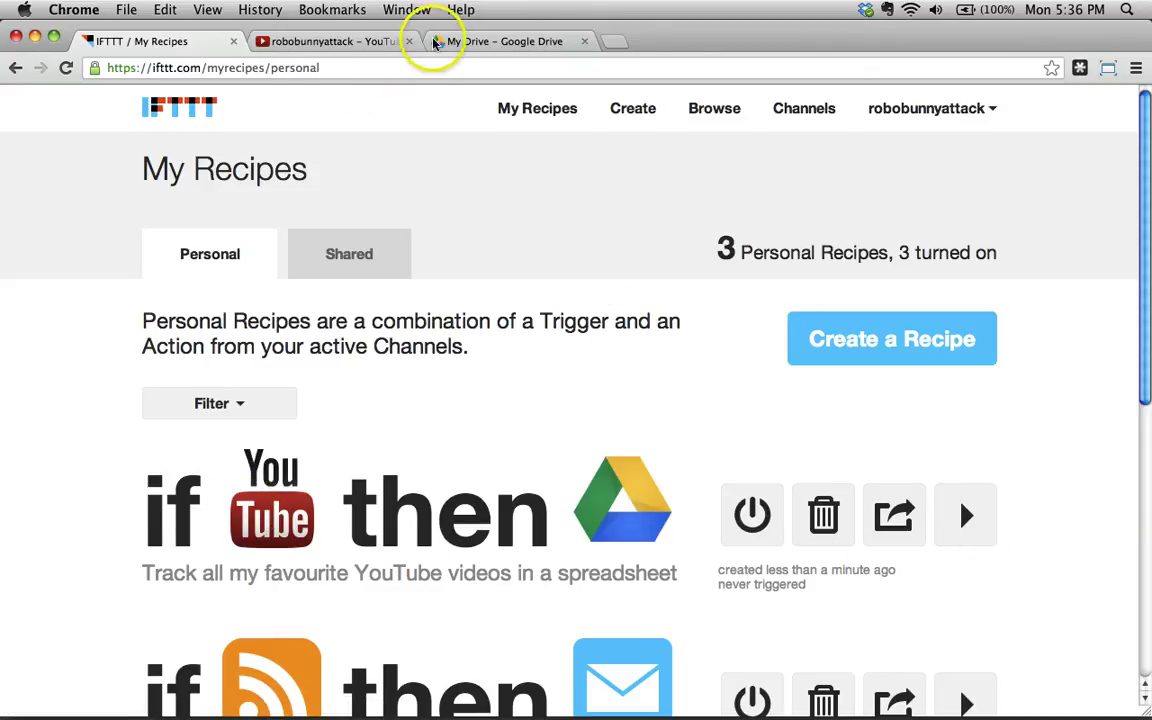
- Switch to the YouTube channel page and open the Data Management playlist
left_click(372, 43)
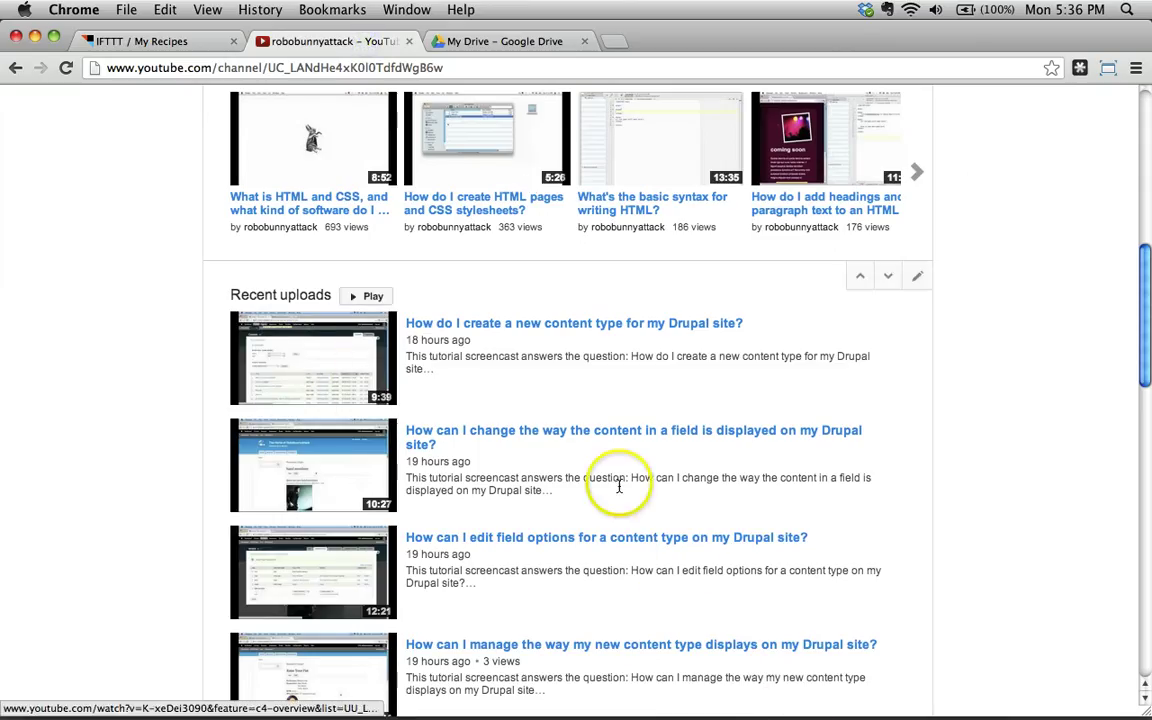
scroll(605, 487, "down", 3)
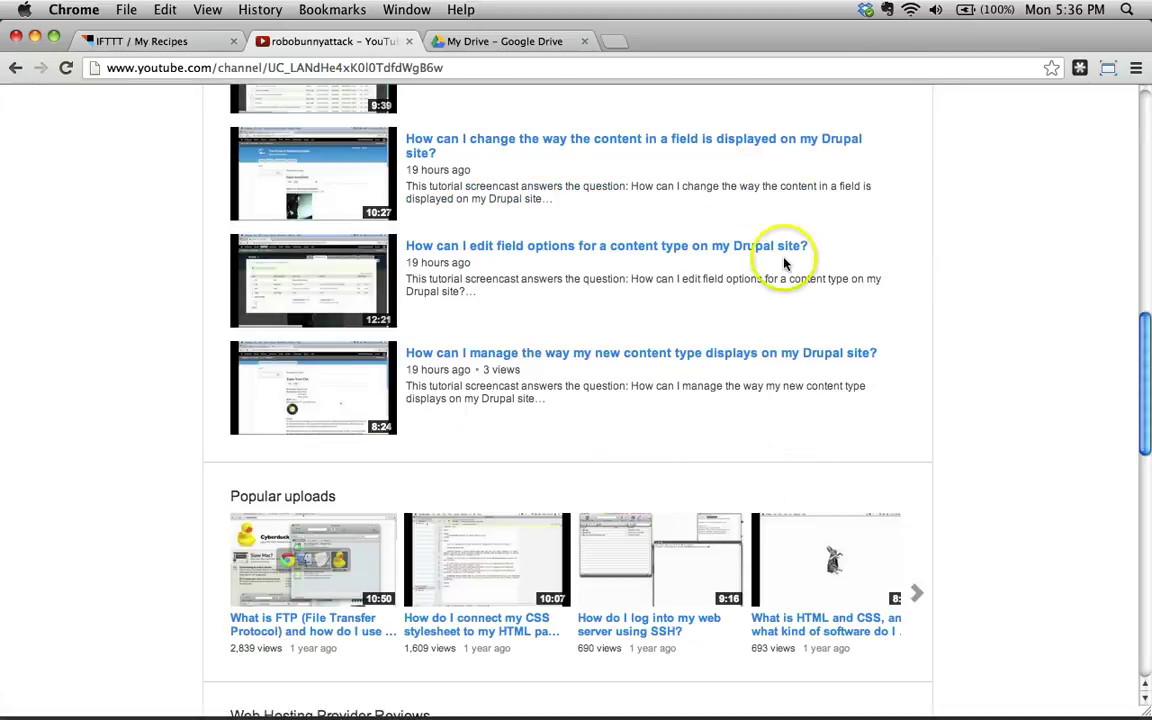
scroll(782, 417, "down", 7)
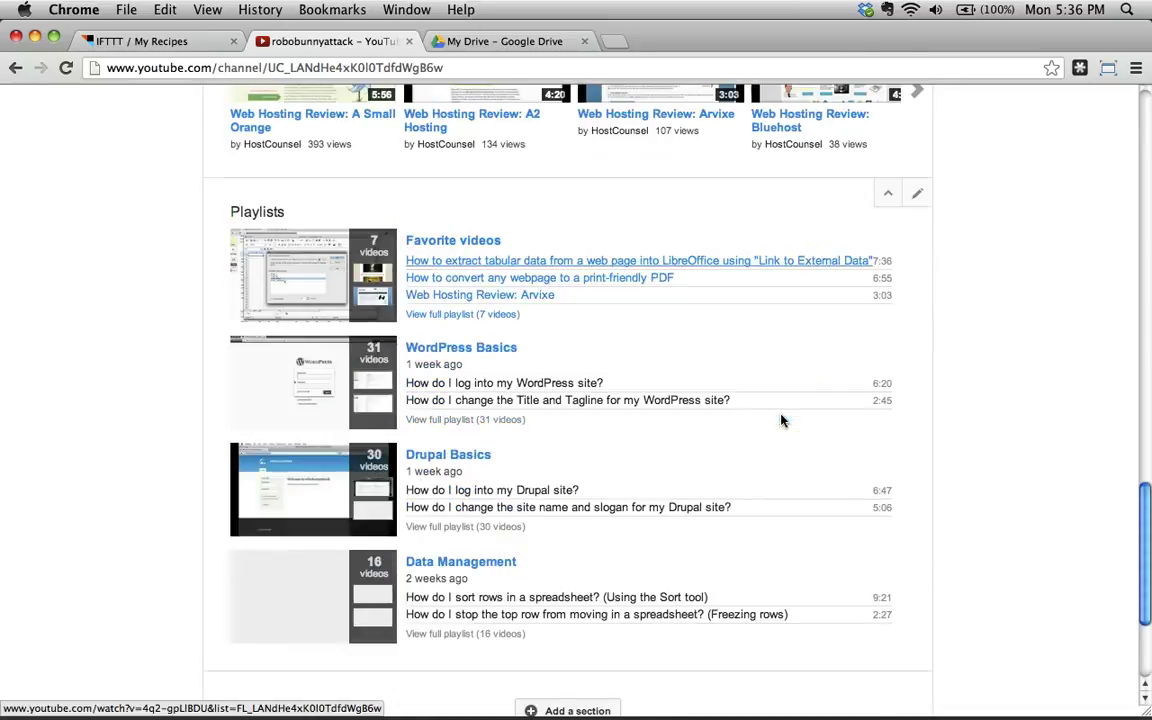
left_click(458, 561)
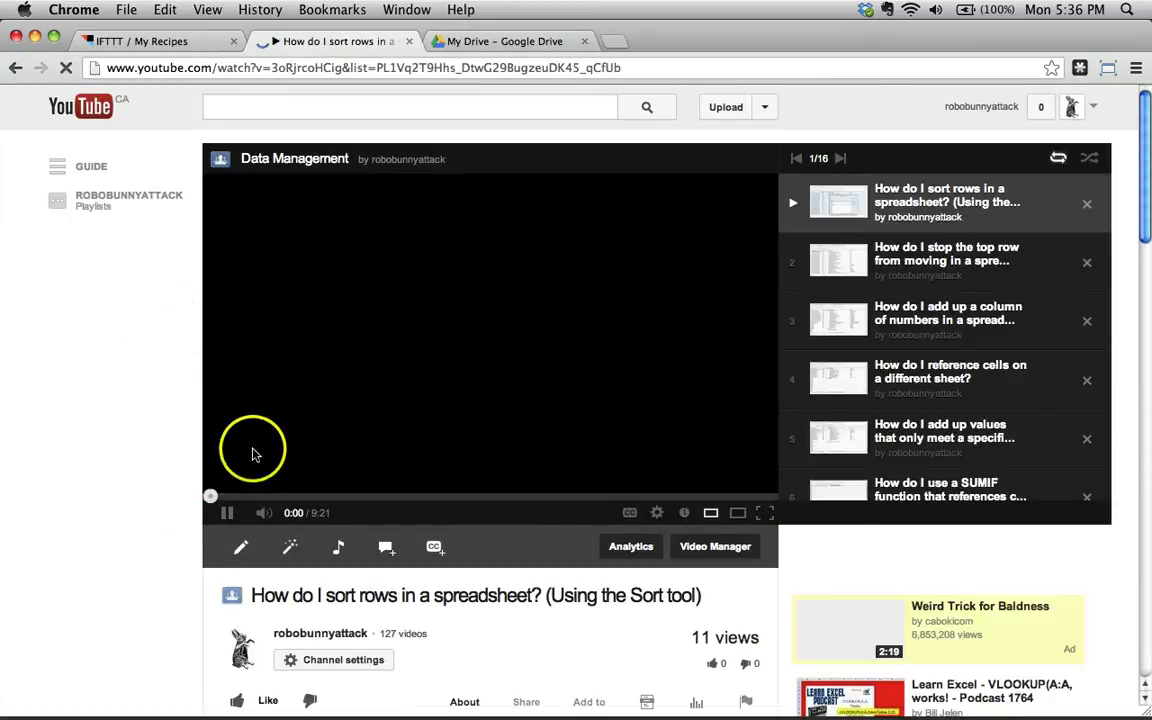
- Pause the "How do I sort rows in a spreadsheet? (Using the Sort tool)" video and add it to the Favourites playlist
left_click(222, 513)
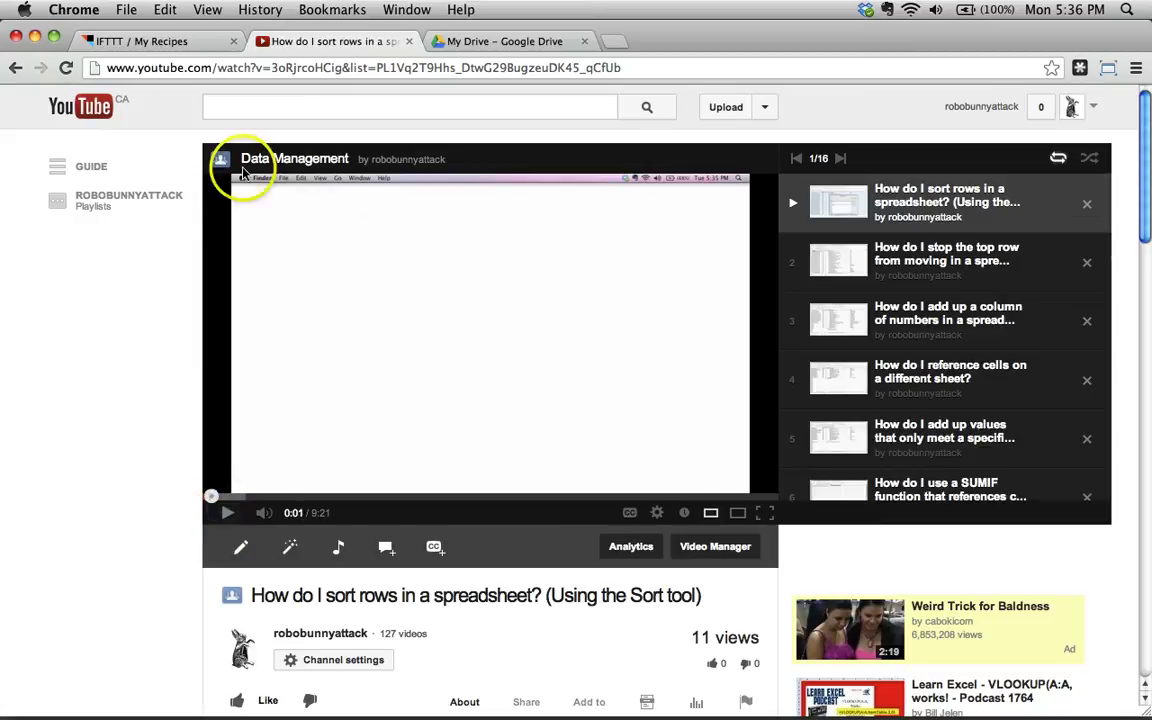
scroll(540, 450, "down", 5)
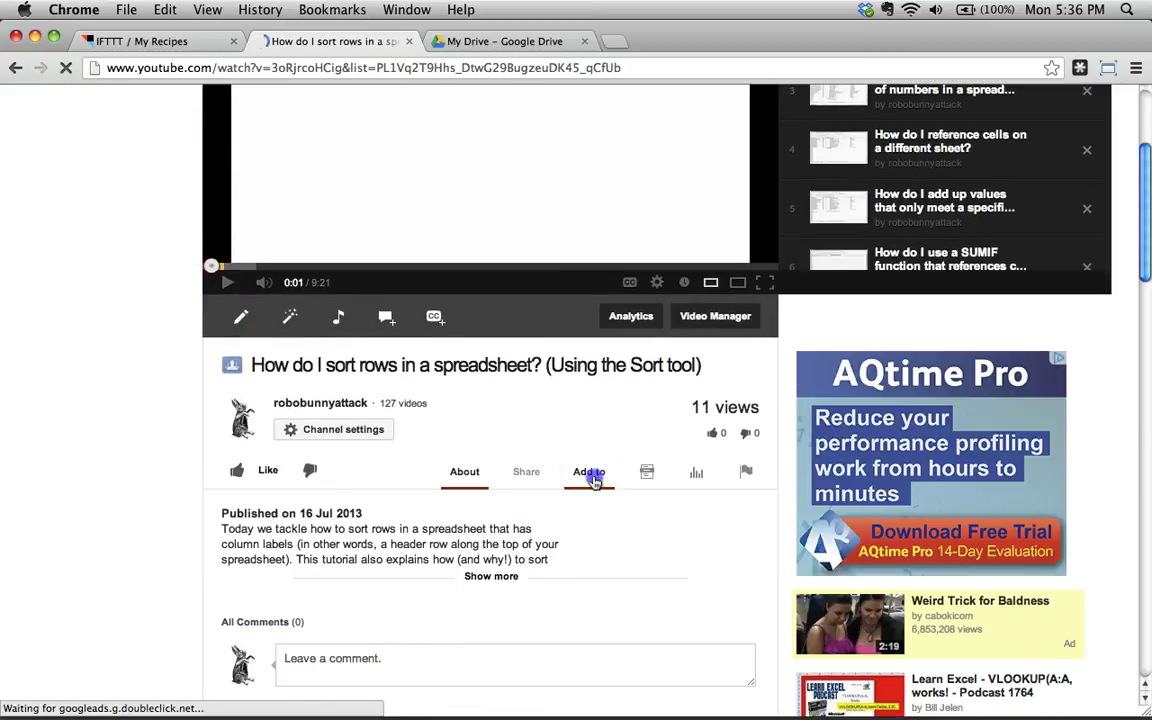
left_click(589, 471)
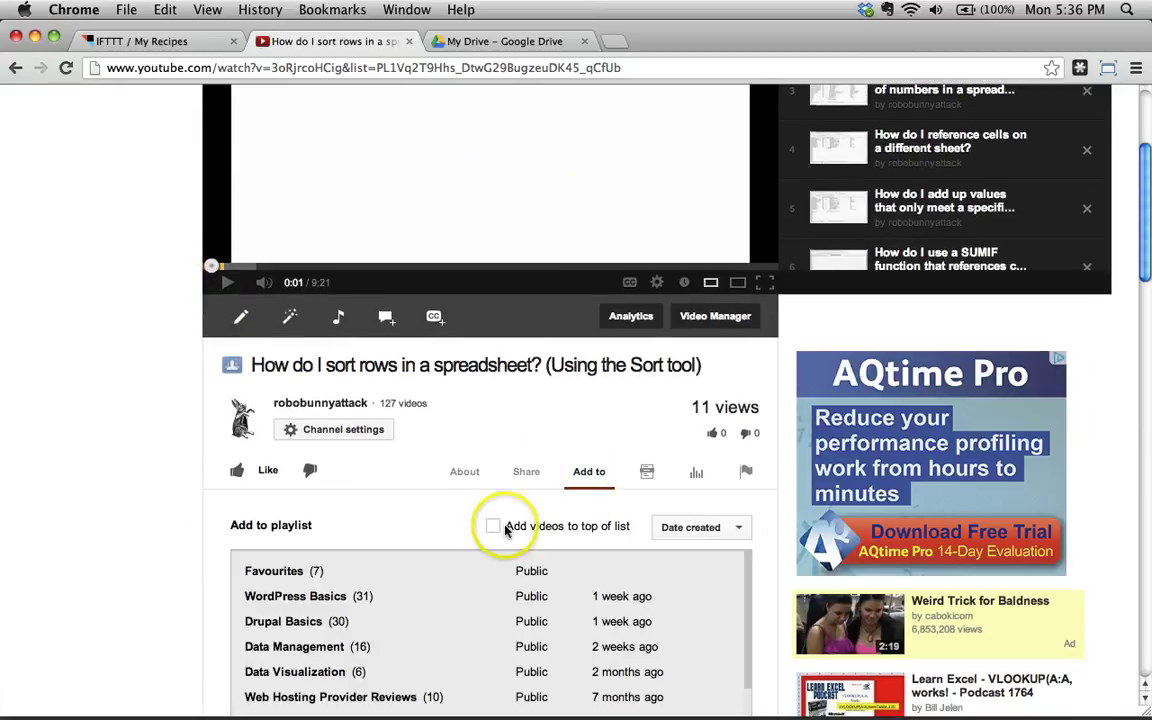
left_click(275, 571)
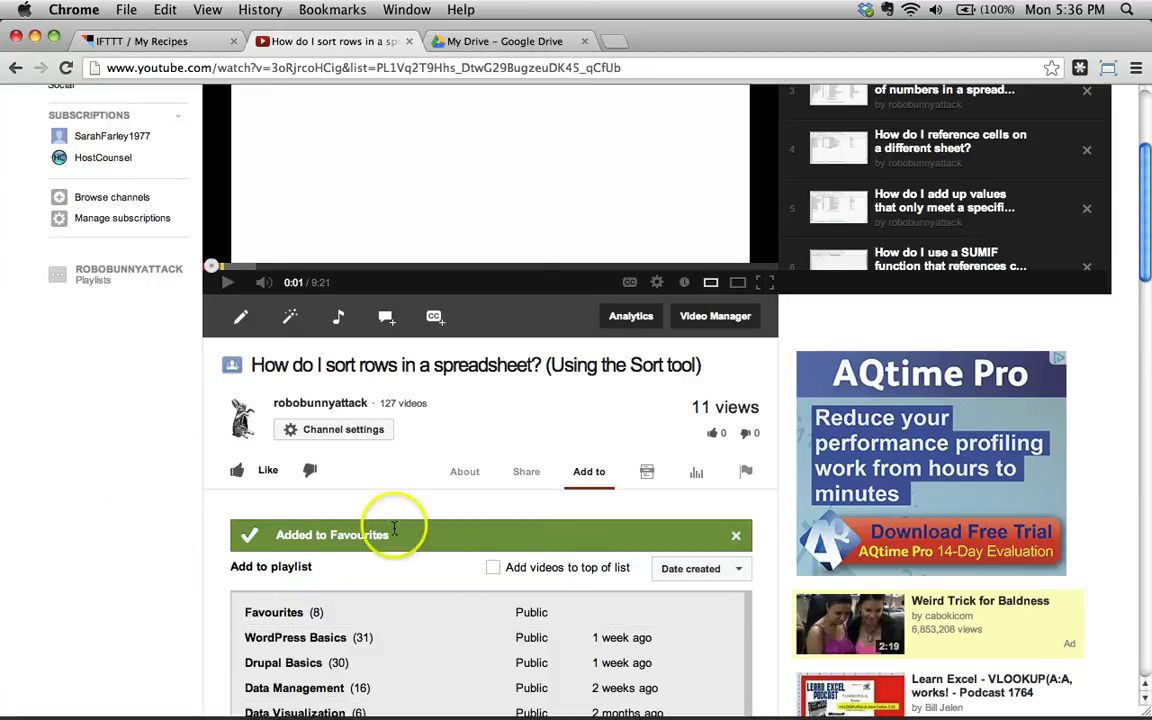
- Reload the Google Drive file list, and run a manual check of the YouTube-to-Google Drive recipe in IFTTT
left_click(512, 41)
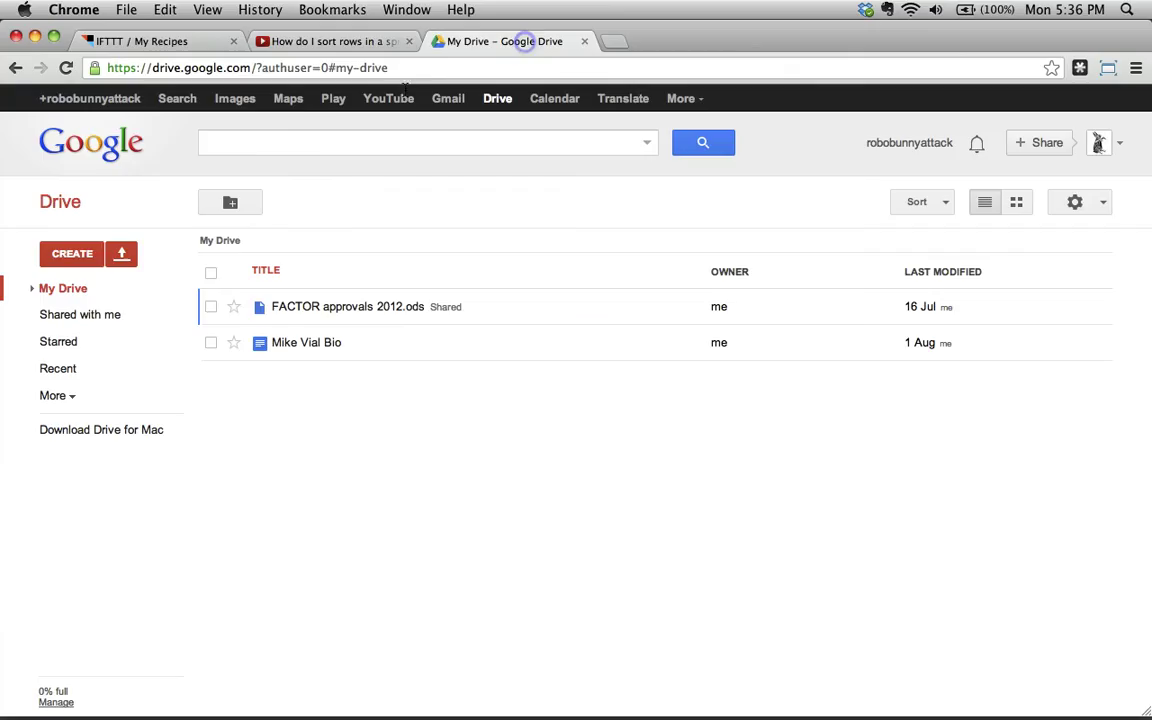
left_click(66, 67)
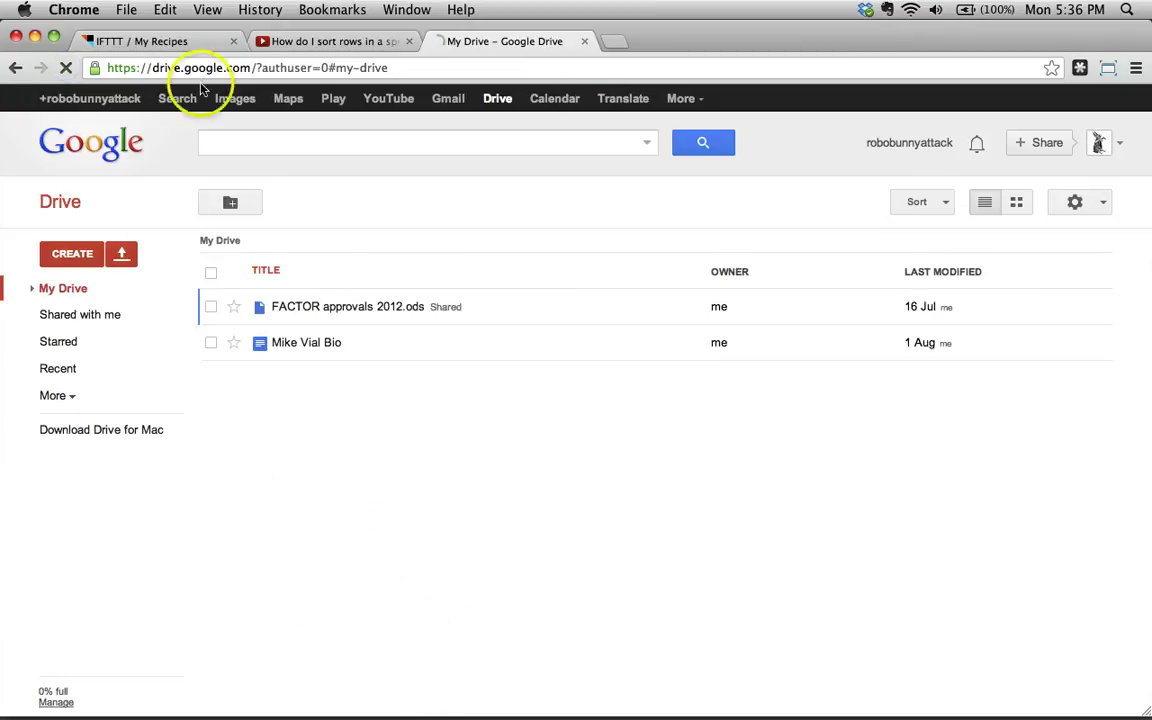
left_click(158, 40)
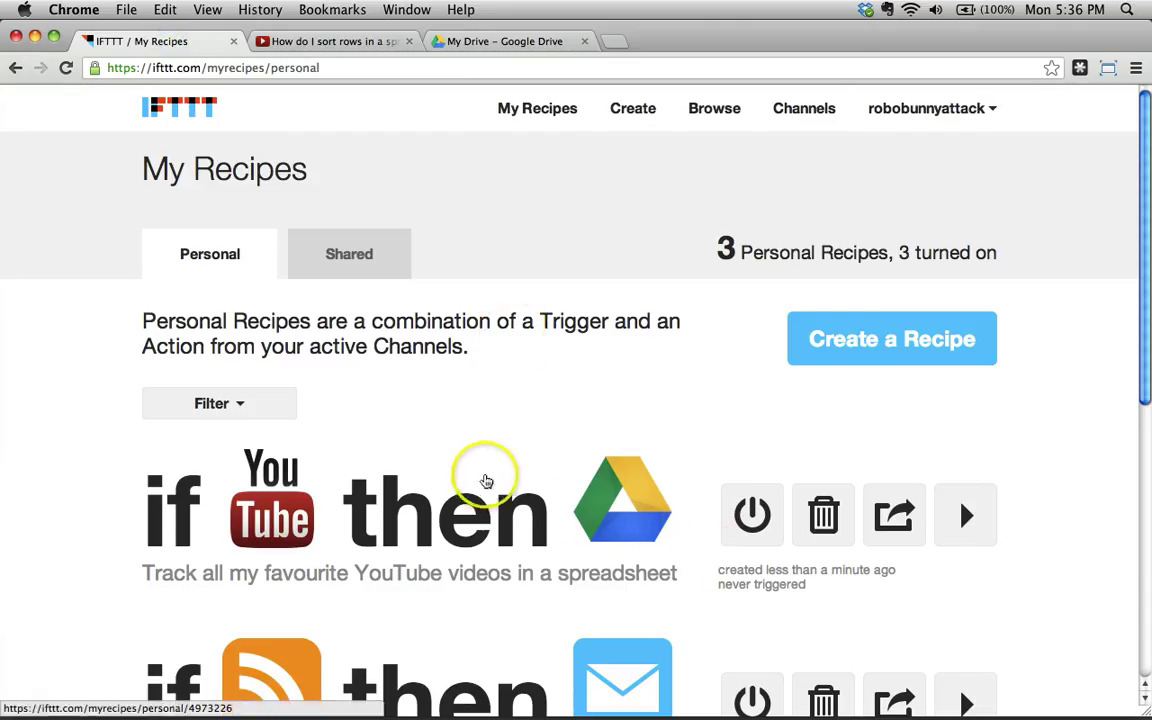
left_click(965, 525)
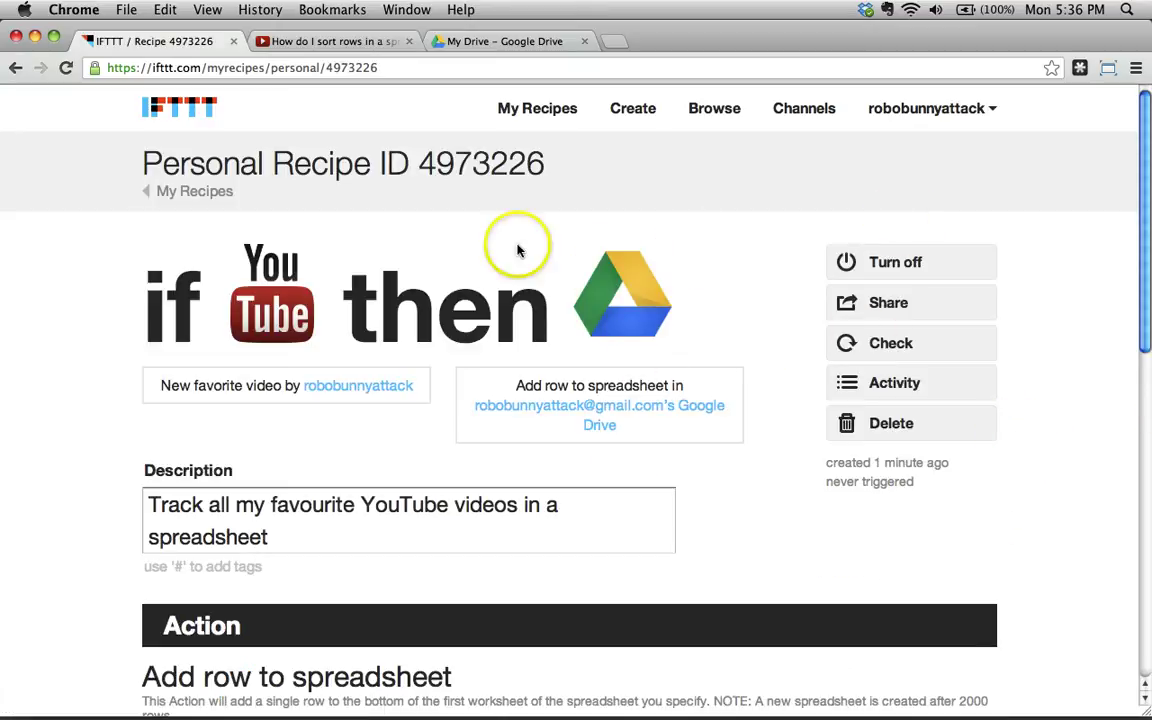
left_click(14, 67)
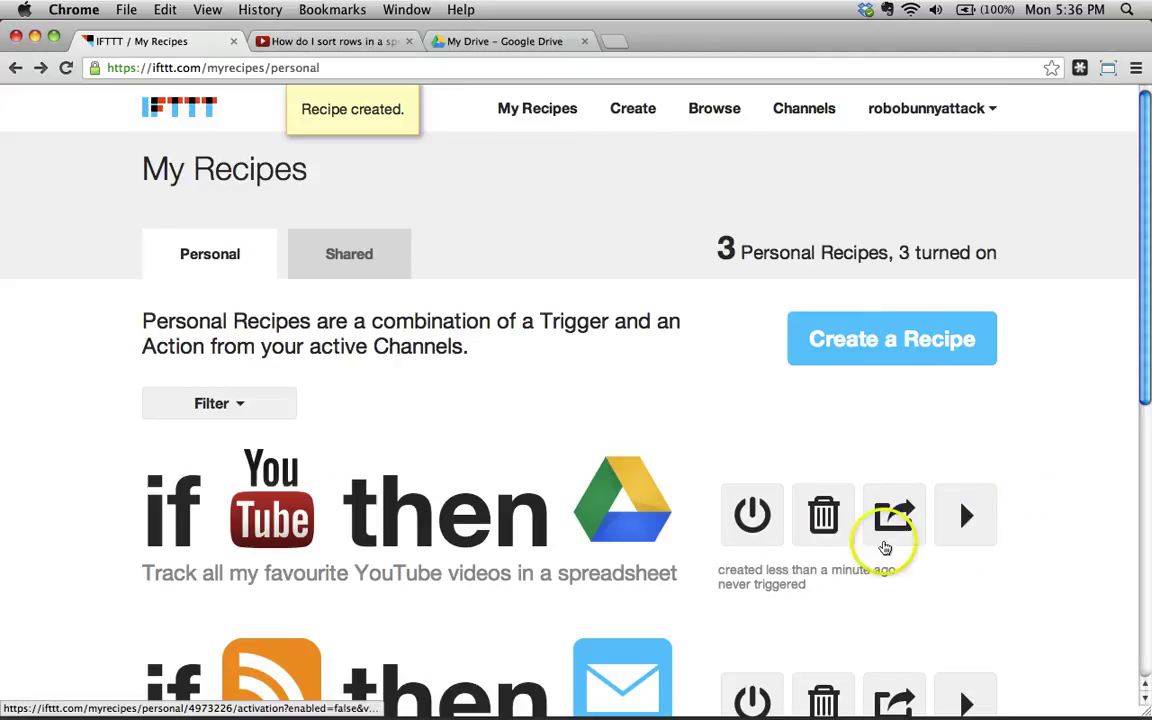
left_click(968, 522)
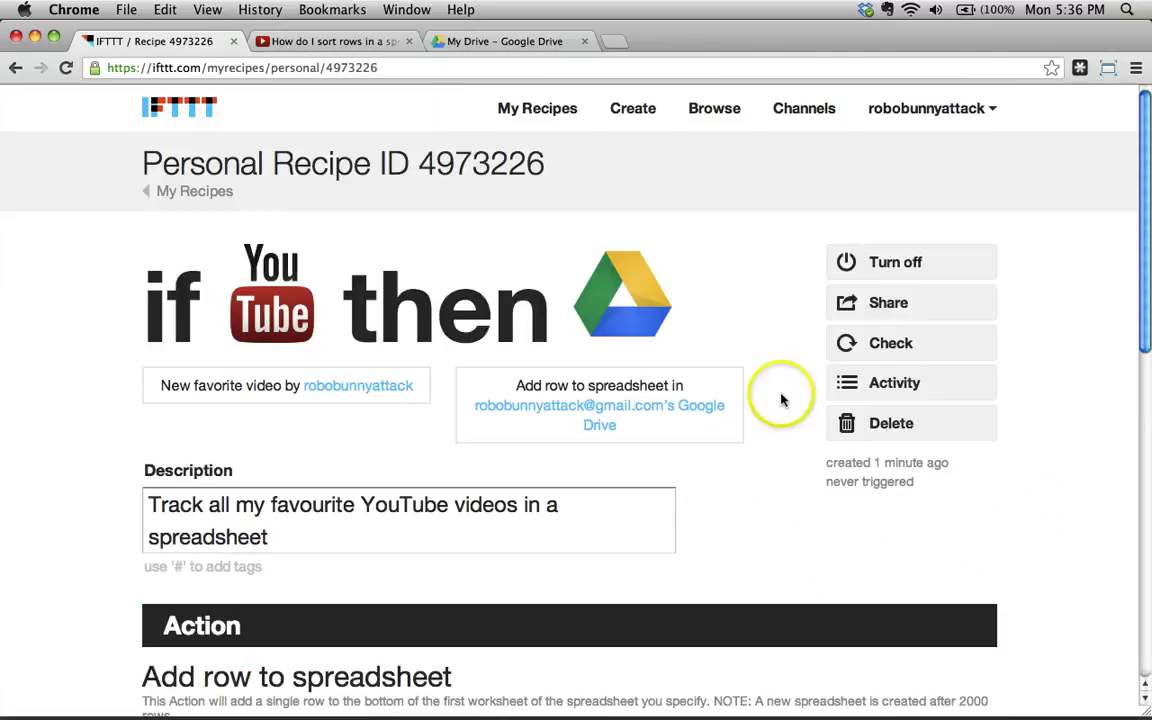
left_click(907, 346)
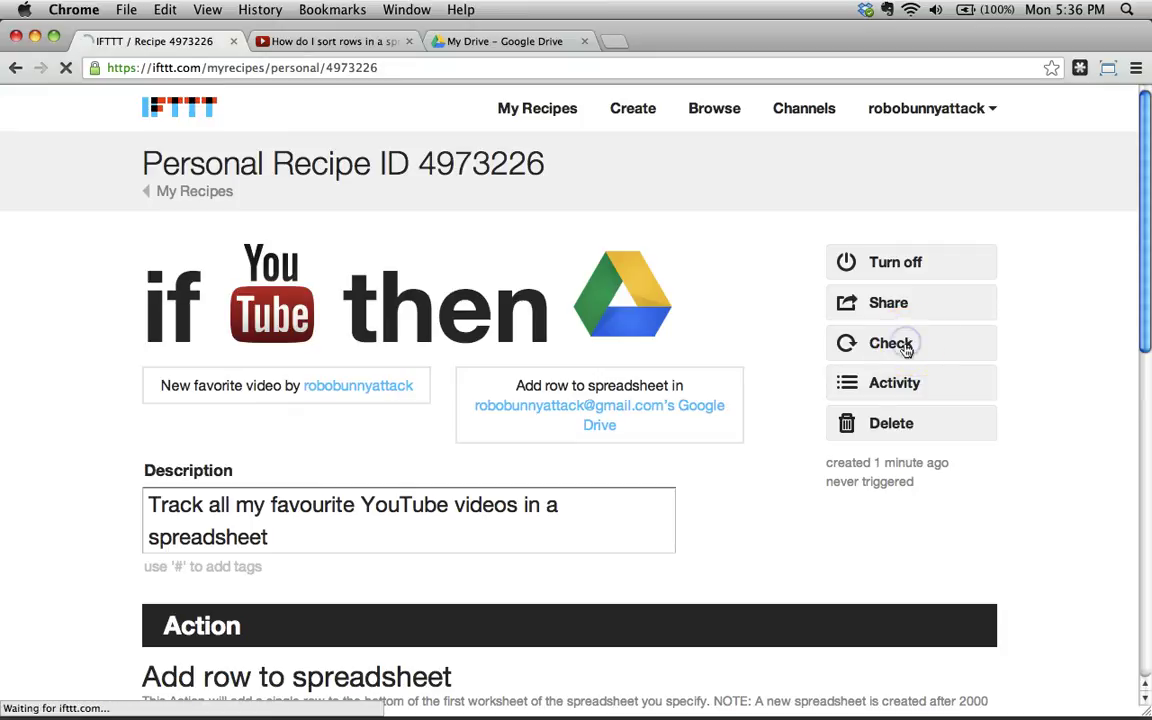
left_click(803, 588)
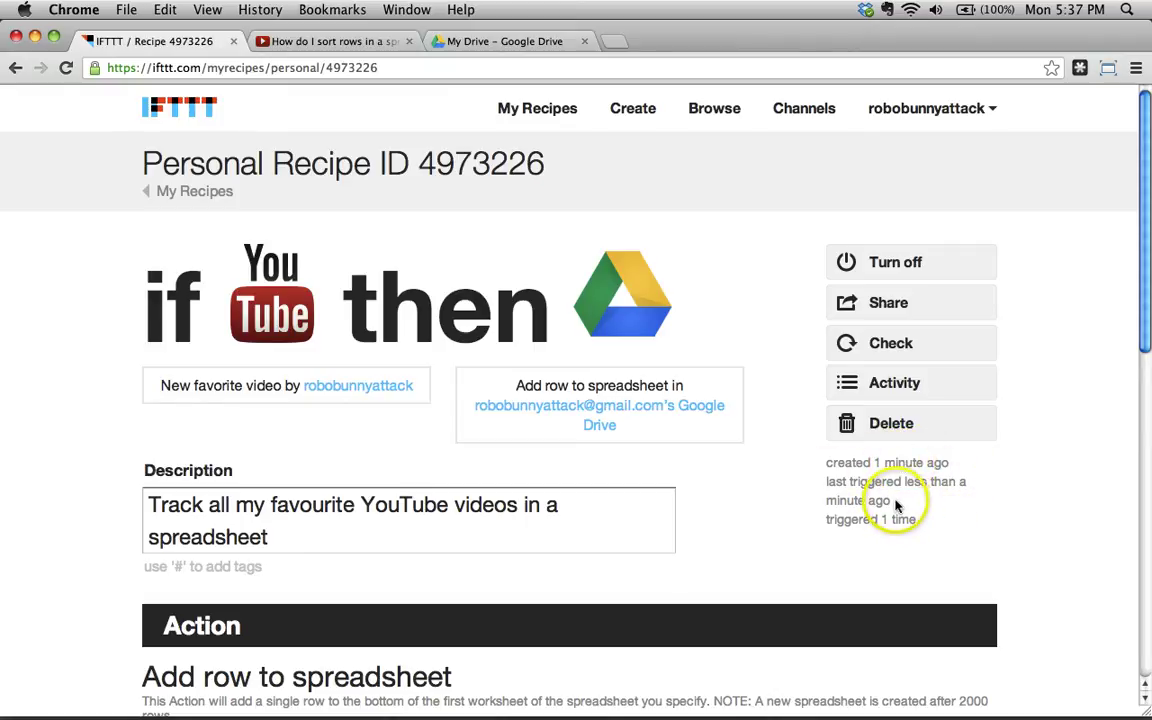
left_click_drag(826, 491, 916, 520)
left_click(921, 528)
- Refresh Google Drive, open the My Favourite YouTube Videos spreadsheet, and widen columns A to D to fit their contents
left_click(290, 42)
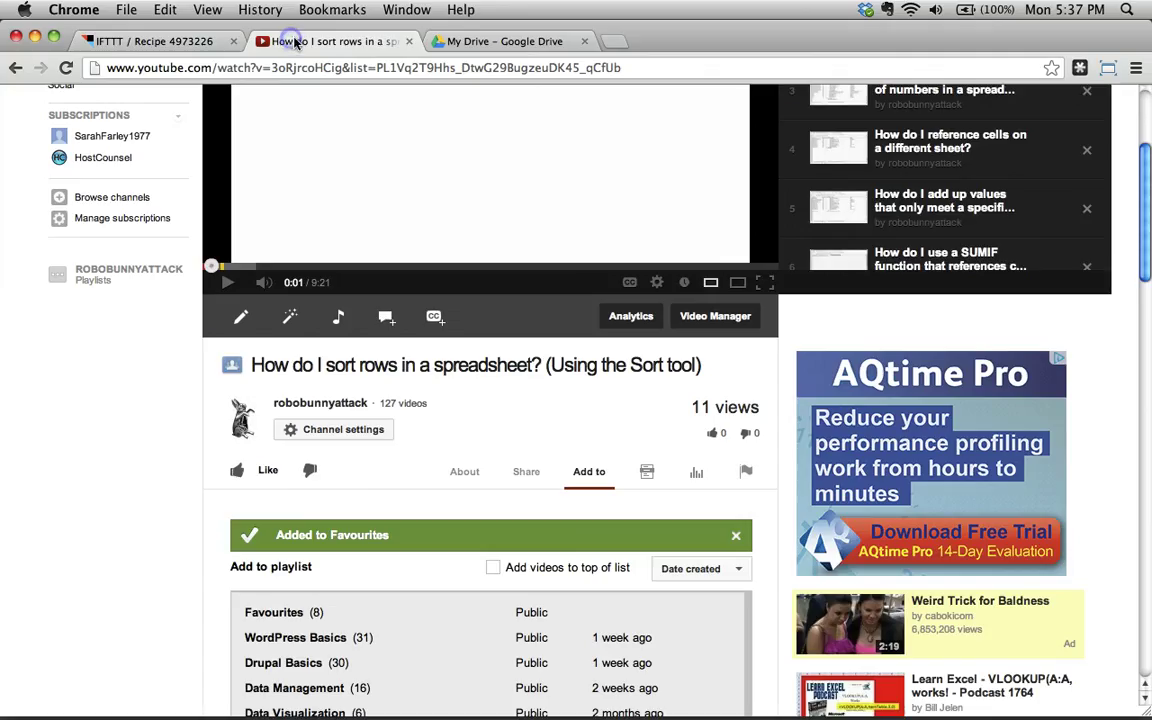
left_click(467, 42)
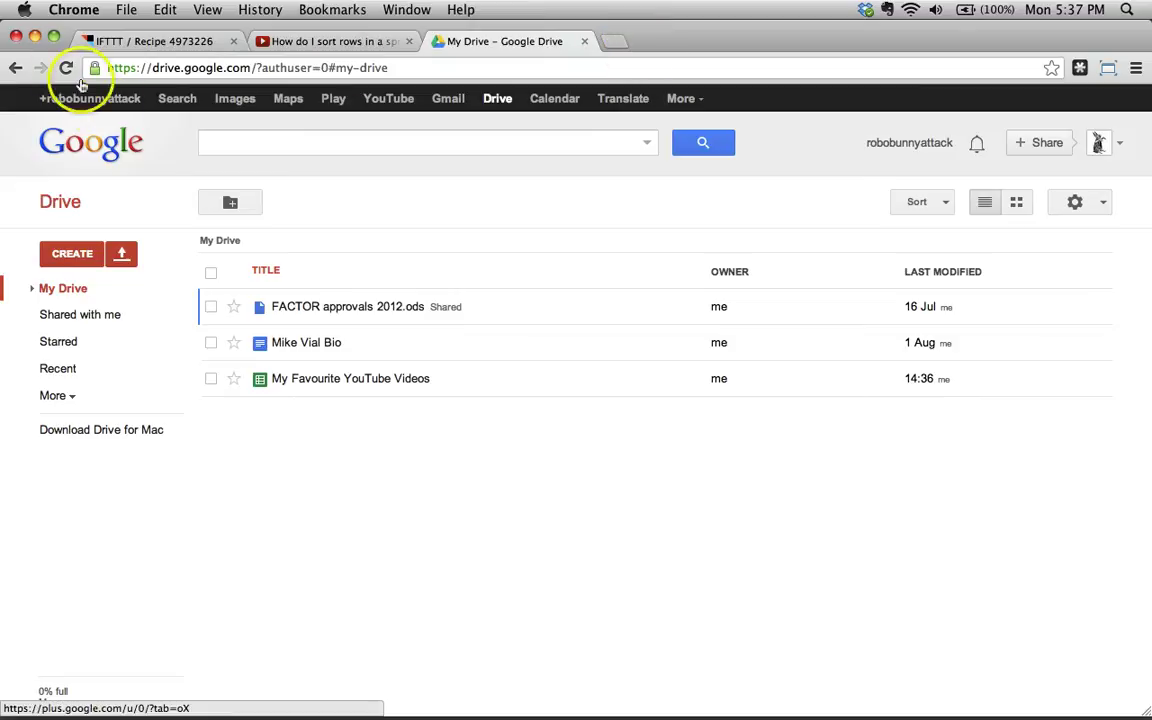
key("super+r")
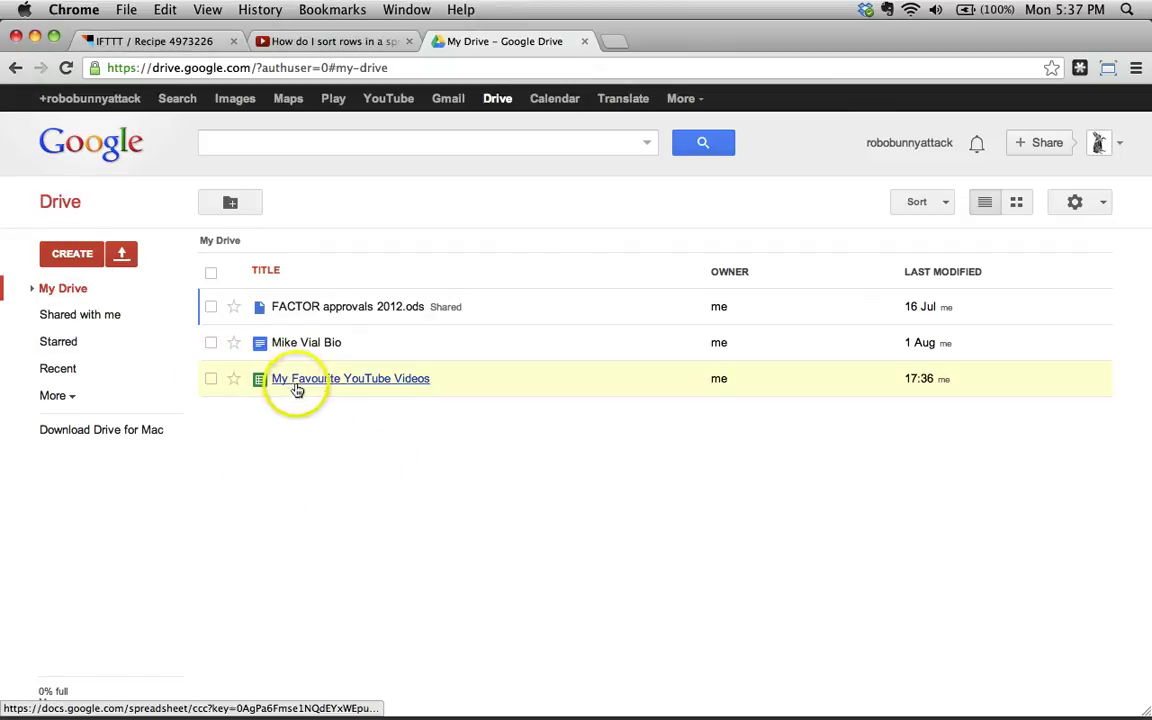
left_click(377, 386)
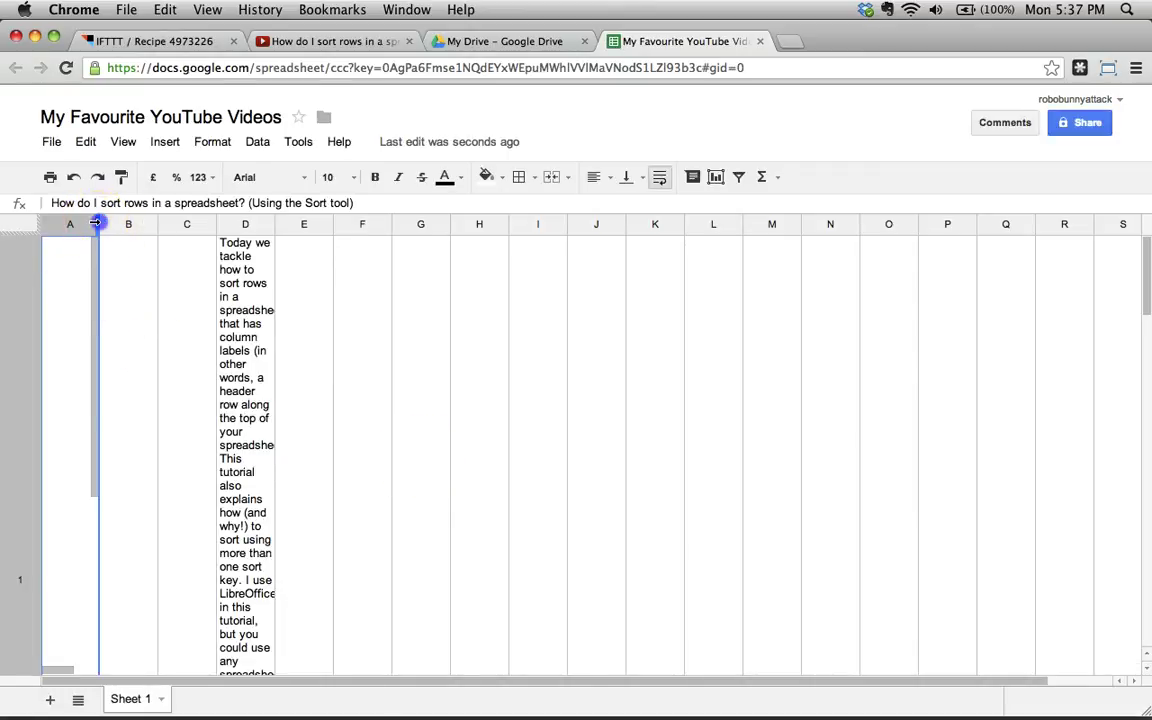
left_click_drag(99, 222, 1106, 231)
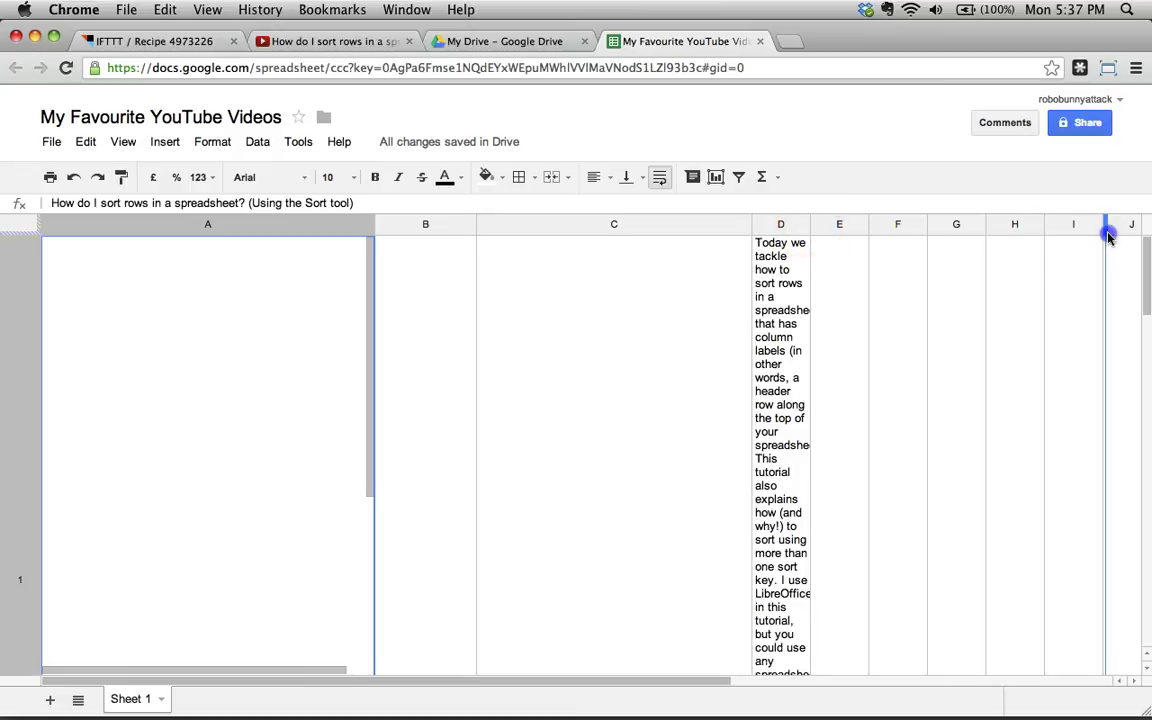
left_click(563, 460)
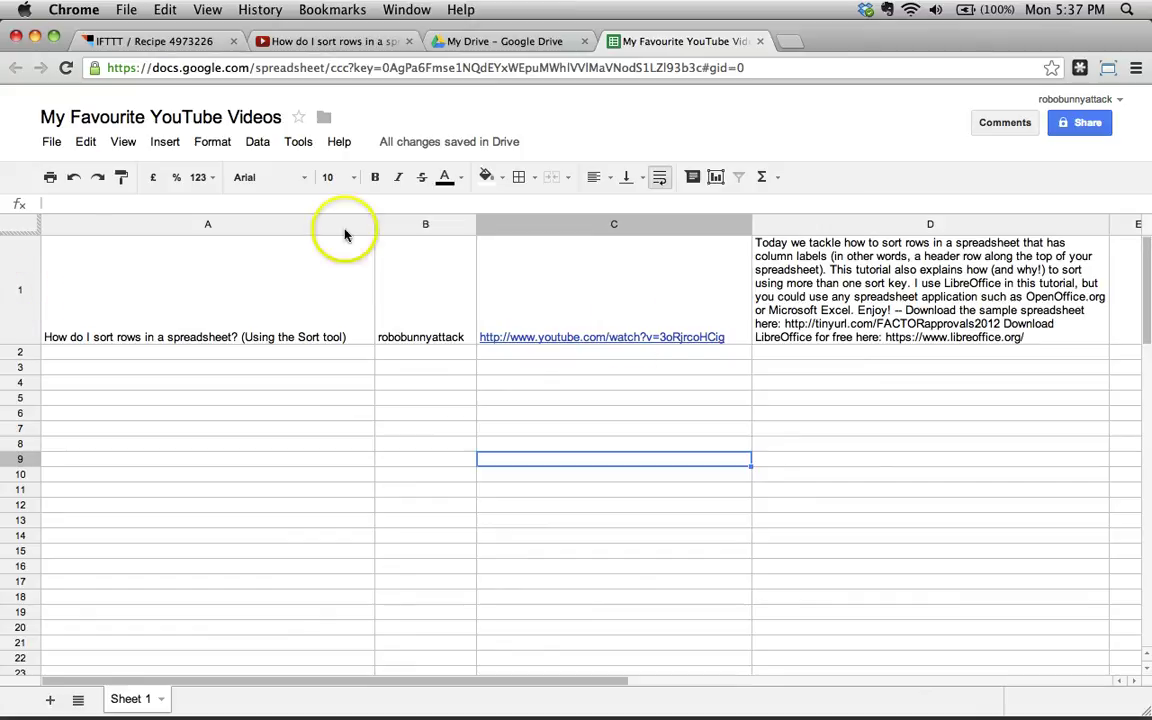
- Insert one empty row above the first row of the spreadsheet
left_click(12, 266)
right_click(12, 266)
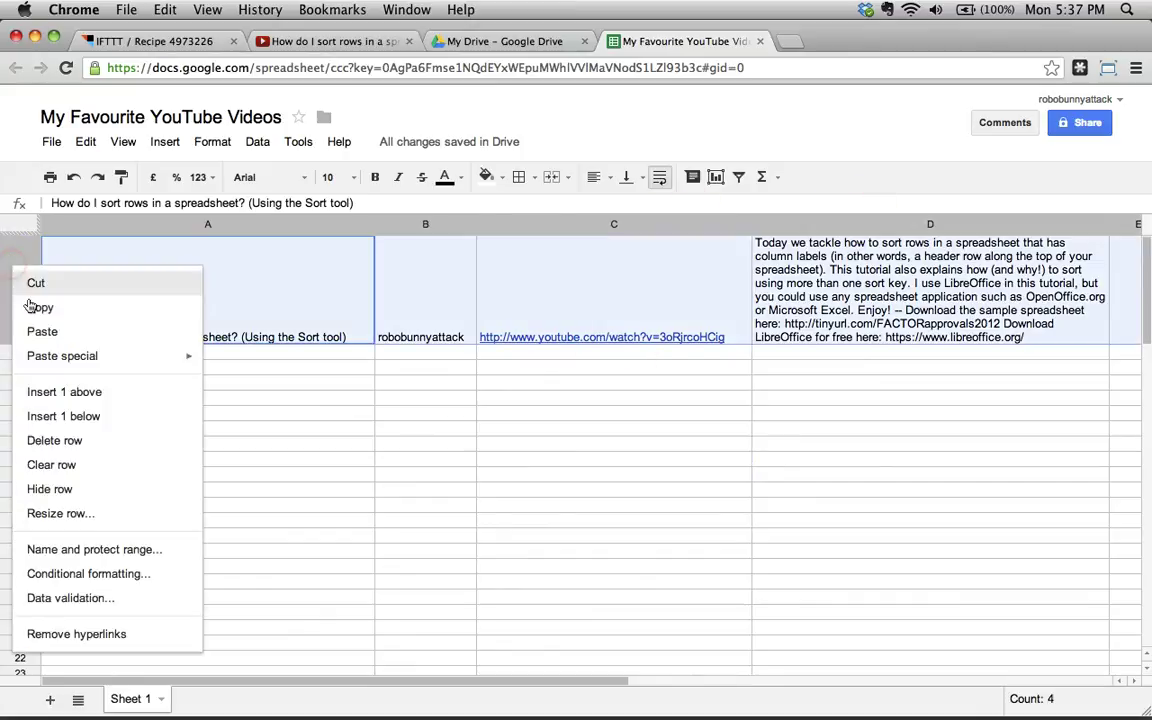
left_click(57, 388)
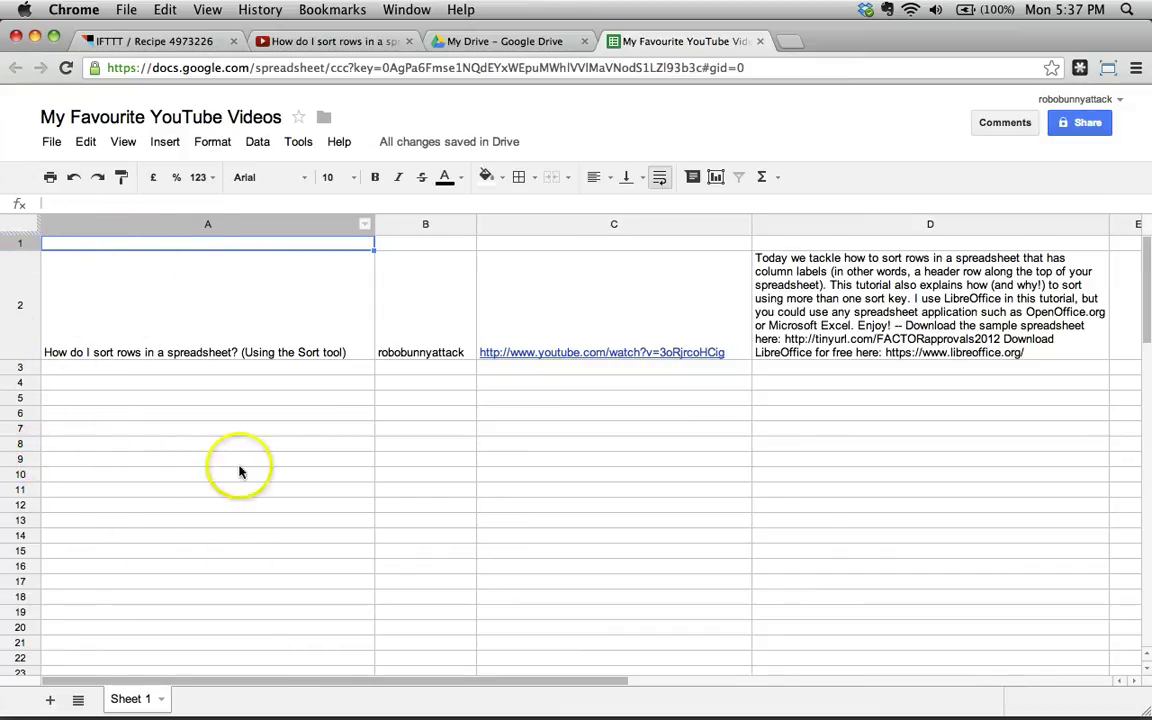
- Enter the column labels Title, Author, URL and Description in cells A1 to D1
type("T")
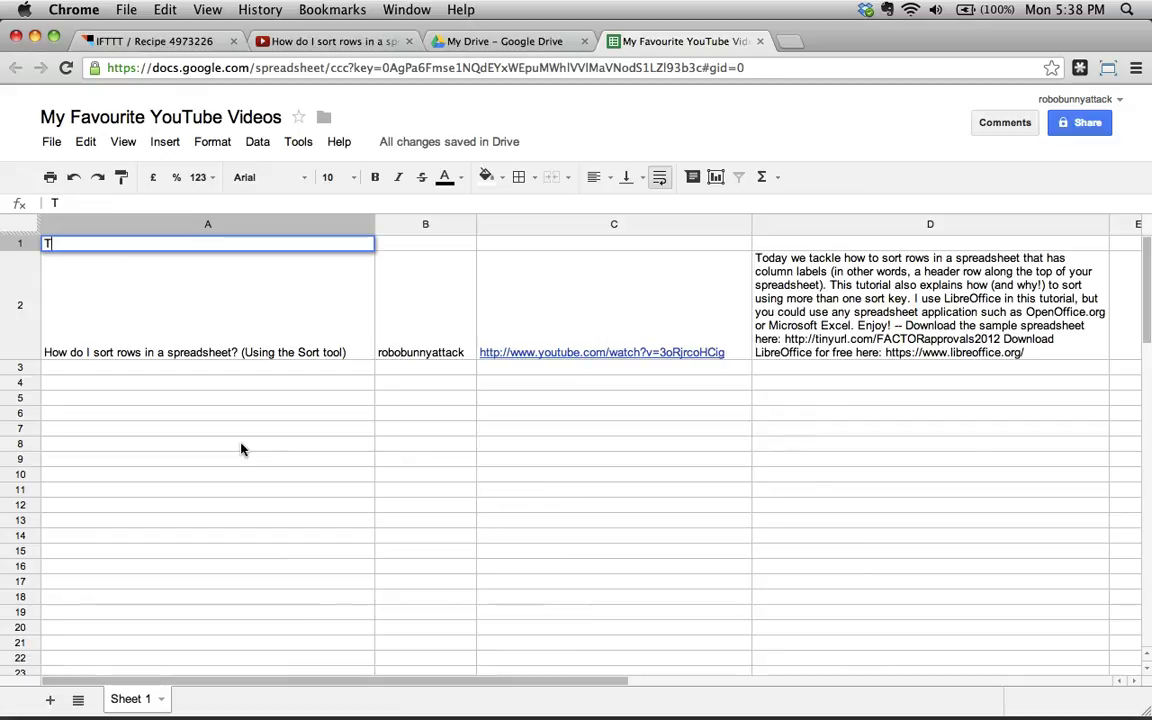
type("ttle")
key("Tab")
type("Author")
key("Tab")
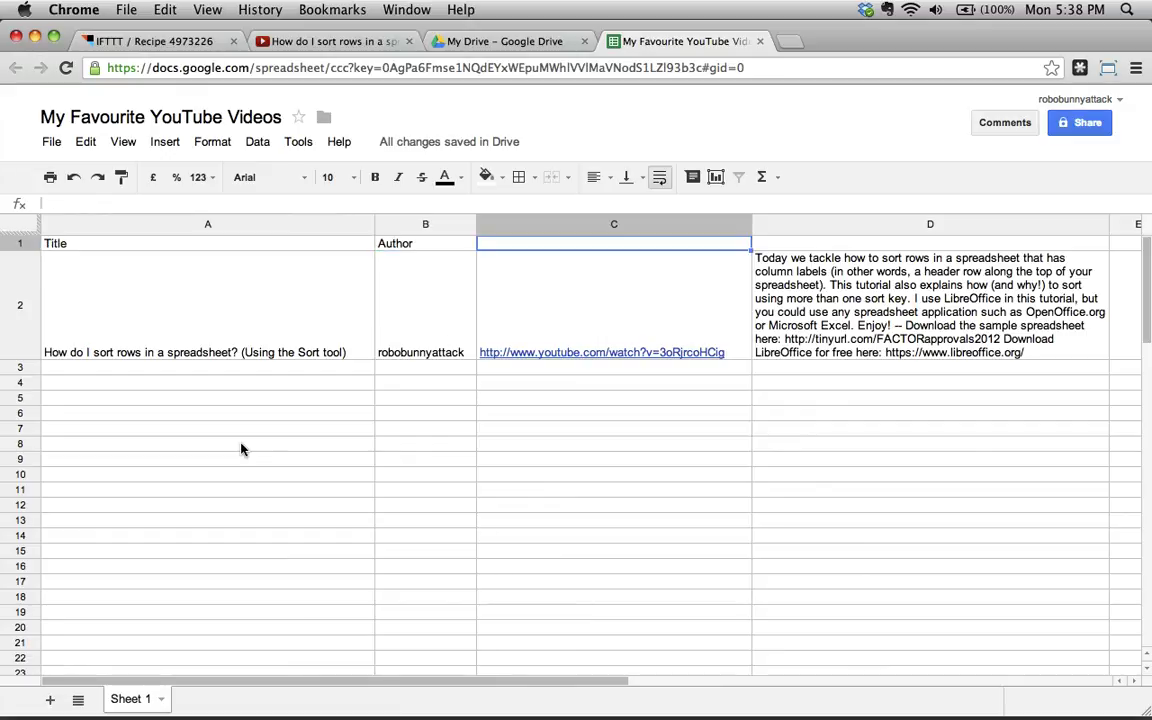
type("URL")
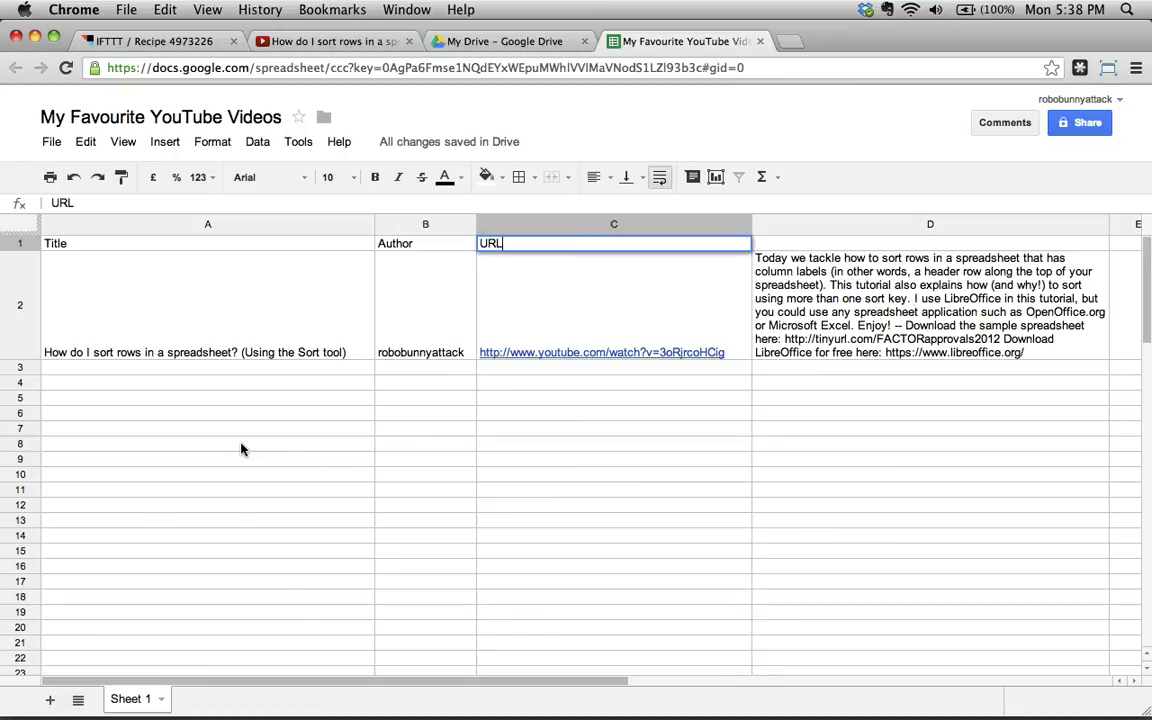
key("Tab")
type("Des")
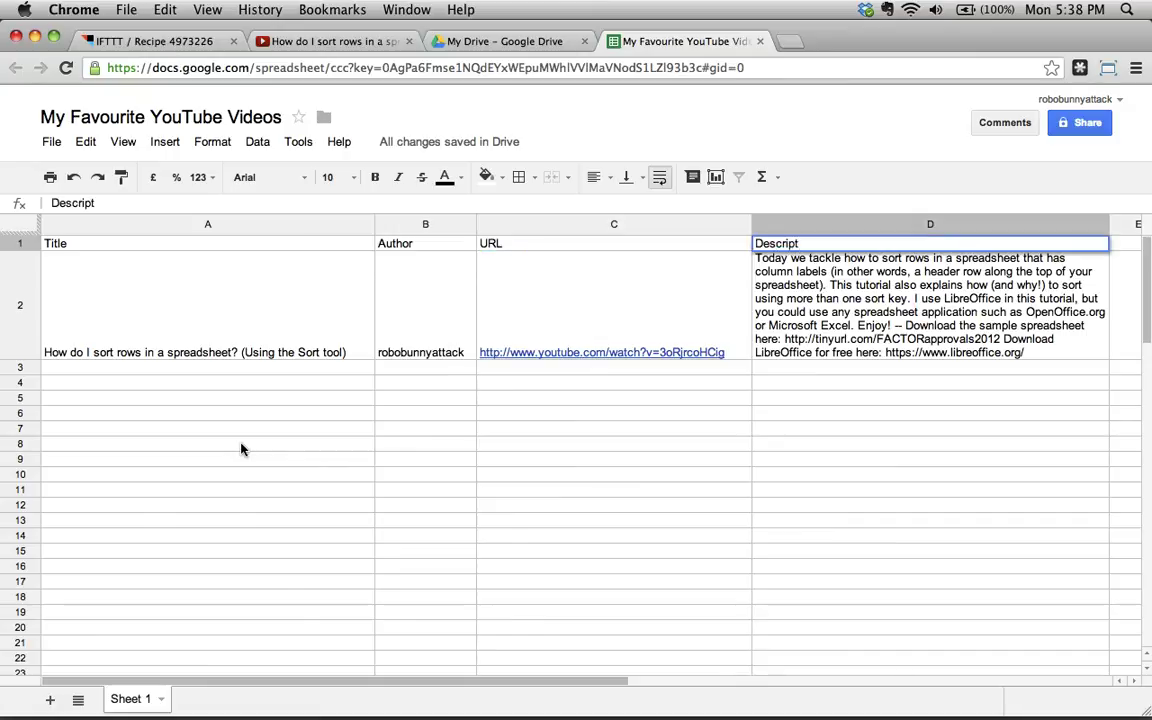
left_click(452, 549)
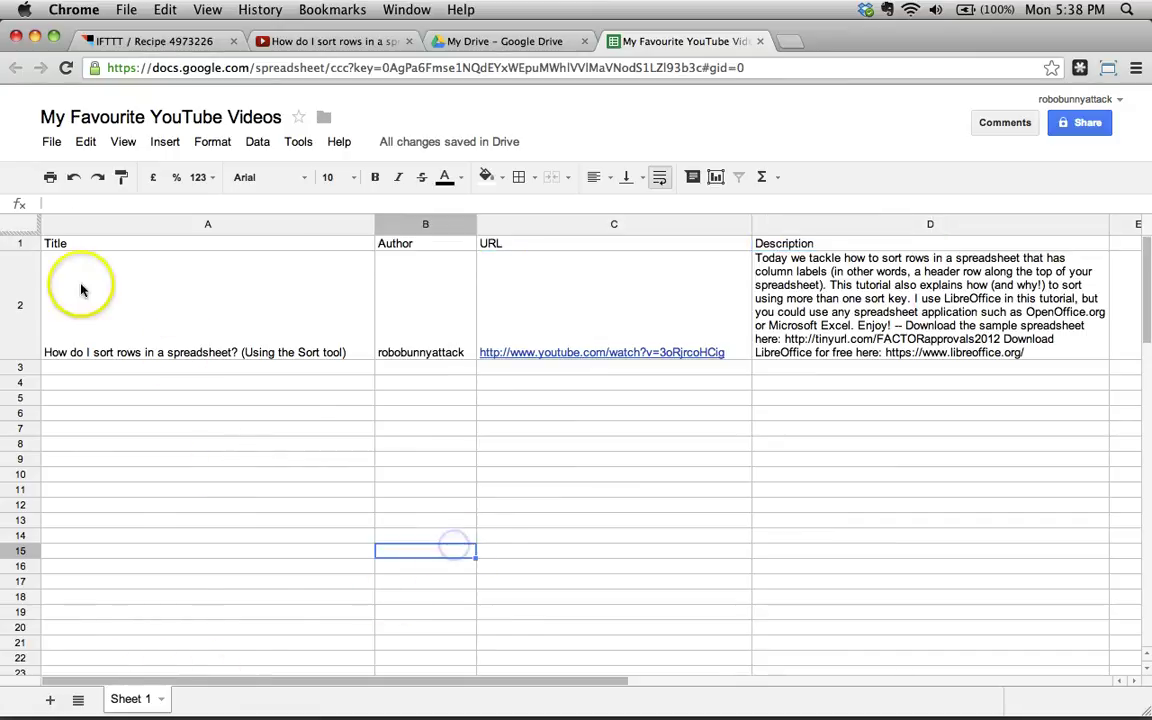
- Make the column labels in row 1 bold
left_click(30, 245)
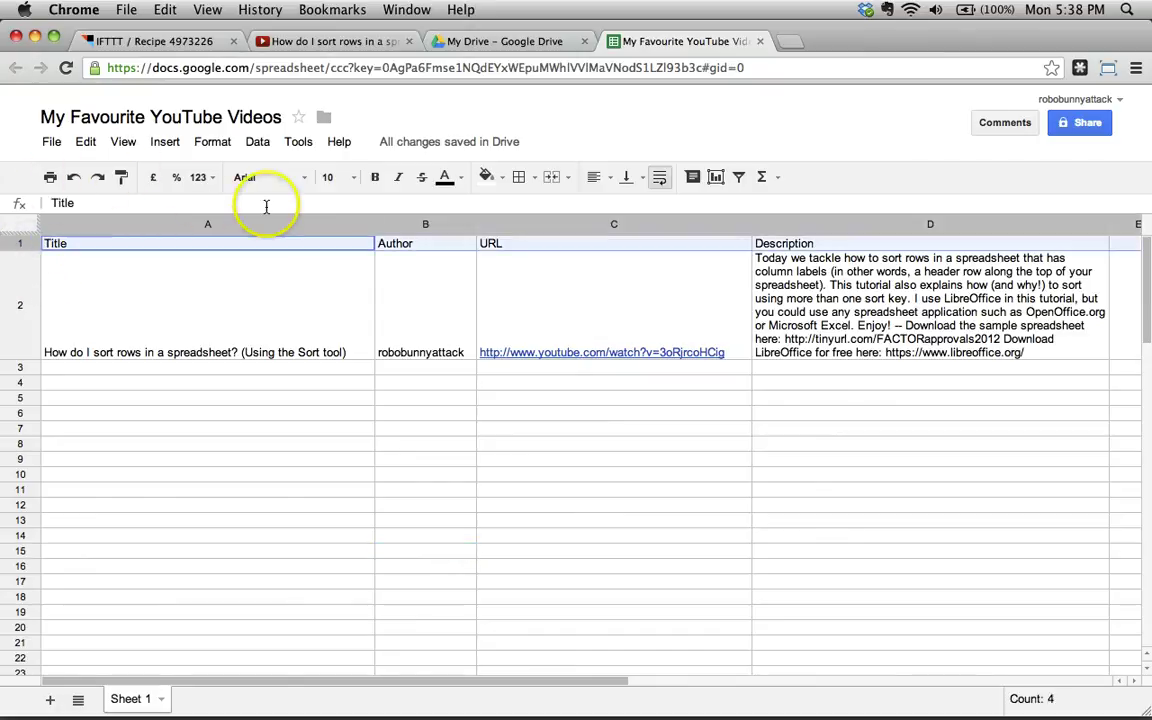
key("ctrl+b")
left_click(391, 458)
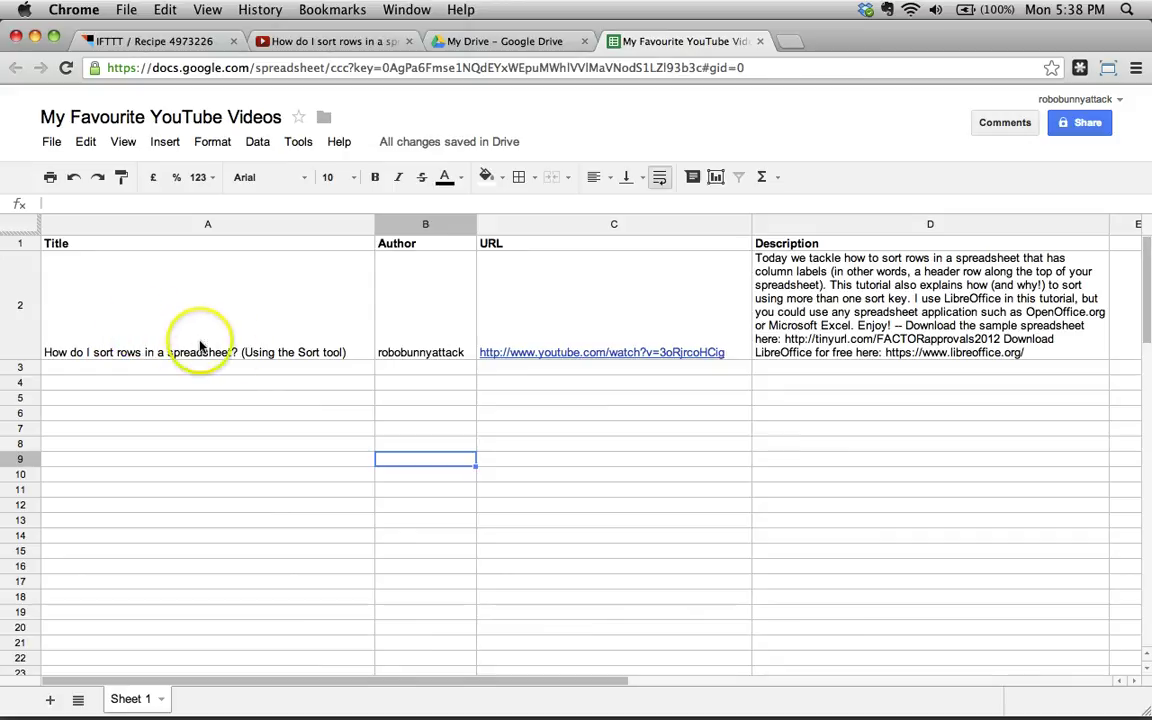
- Set the vertical alignment of all cells in the sheet to top
left_click(19, 305)
left_click(22, 222)
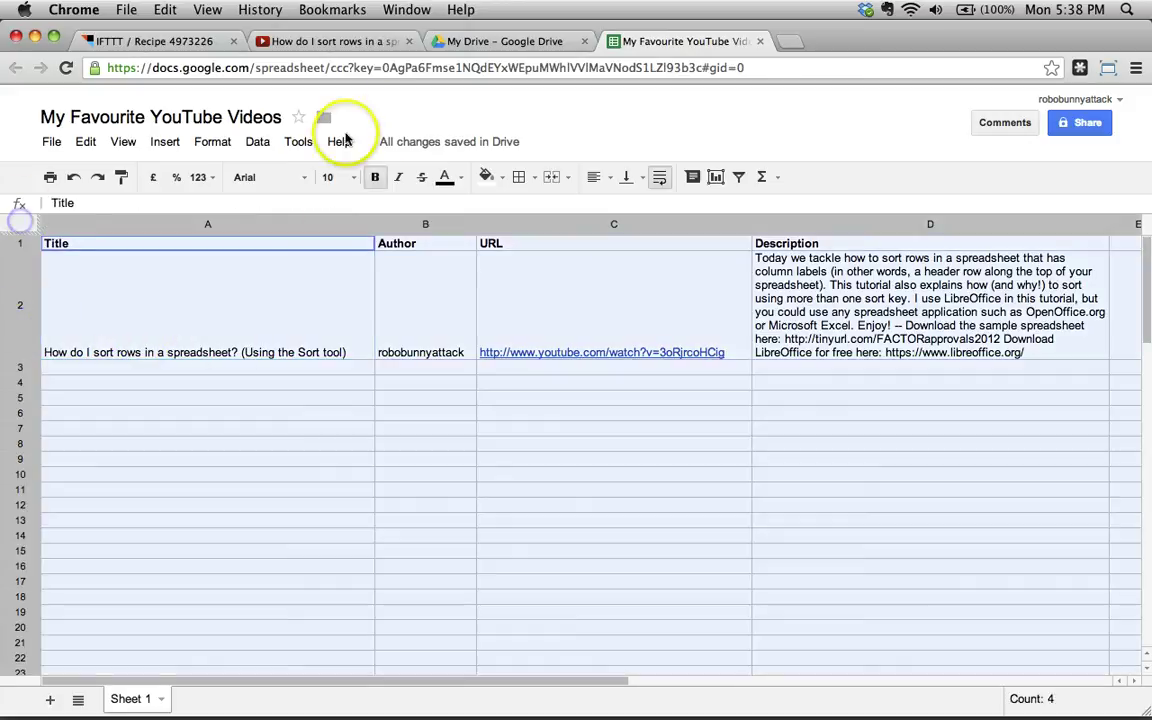
left_click(644, 179)
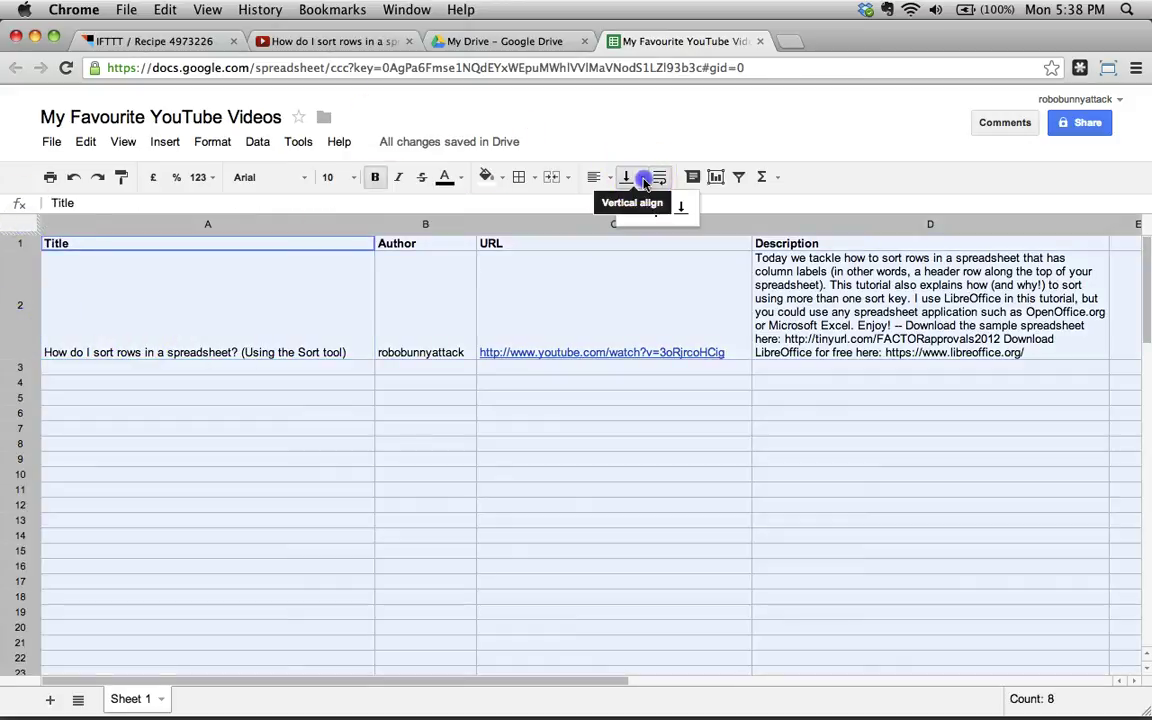
left_click(630, 207)
left_click(368, 449)
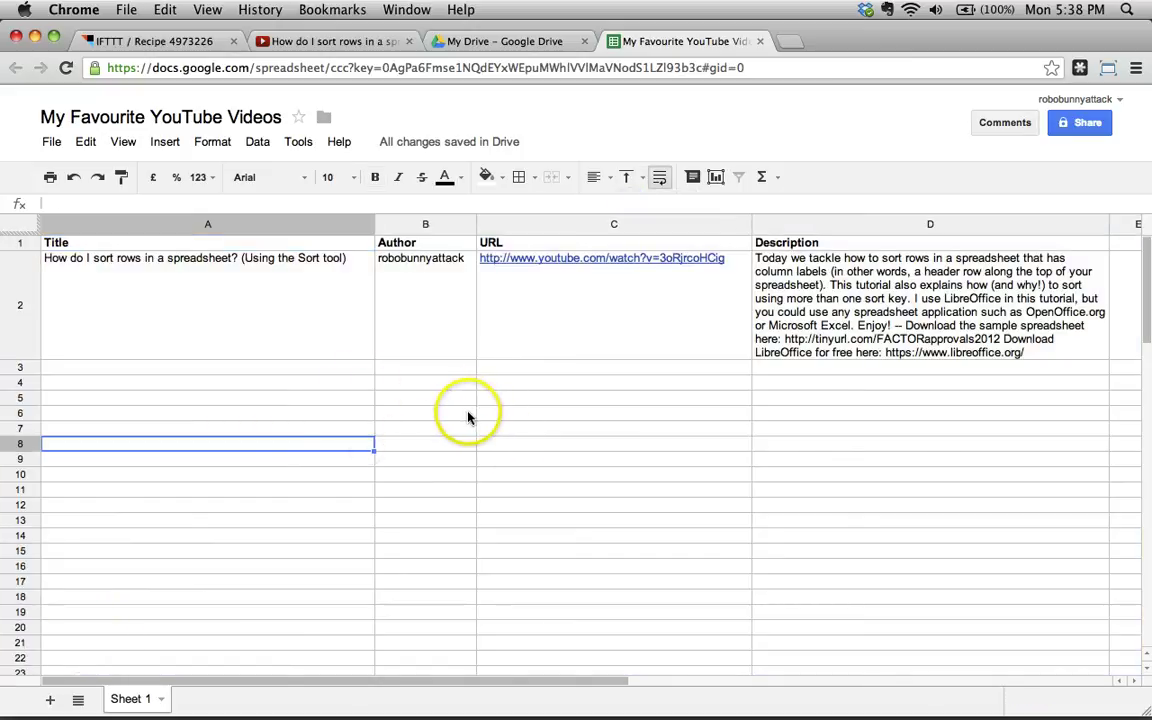
left_click(240, 326)
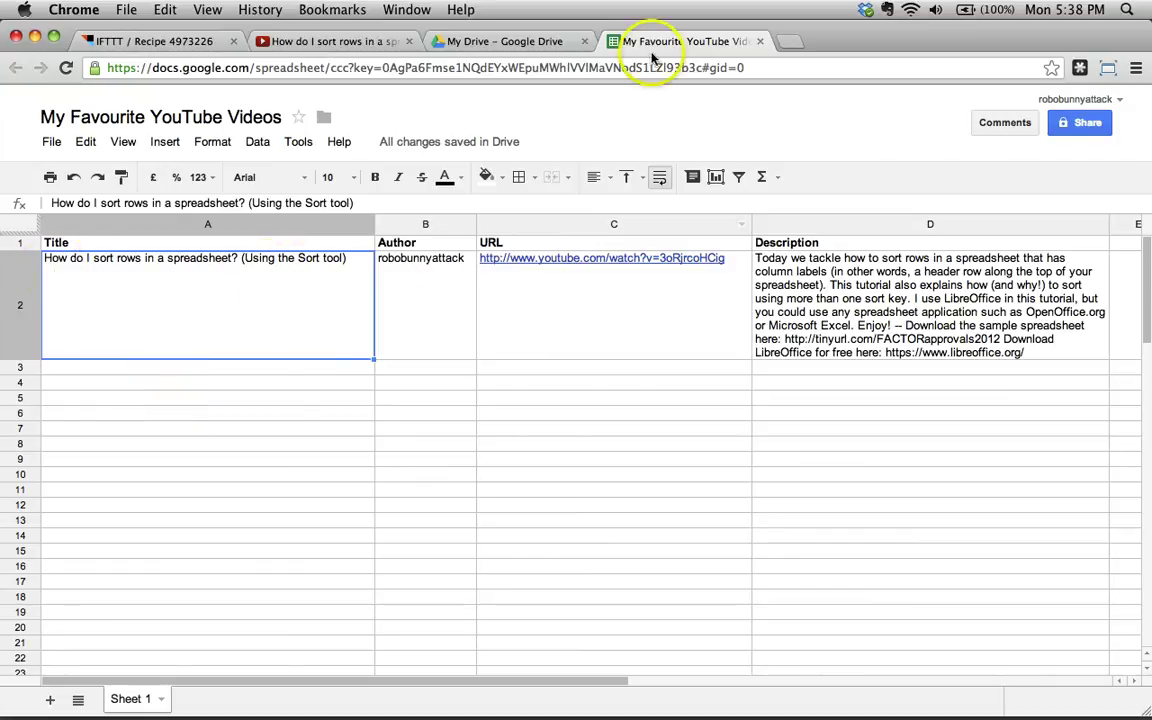
- Switch to YouTube, go to the HostCounsel channel, and open the "Web Hosting Review: Bluehost" video from Webhost Reviews
left_click(493, 44)
left_click(345, 43)
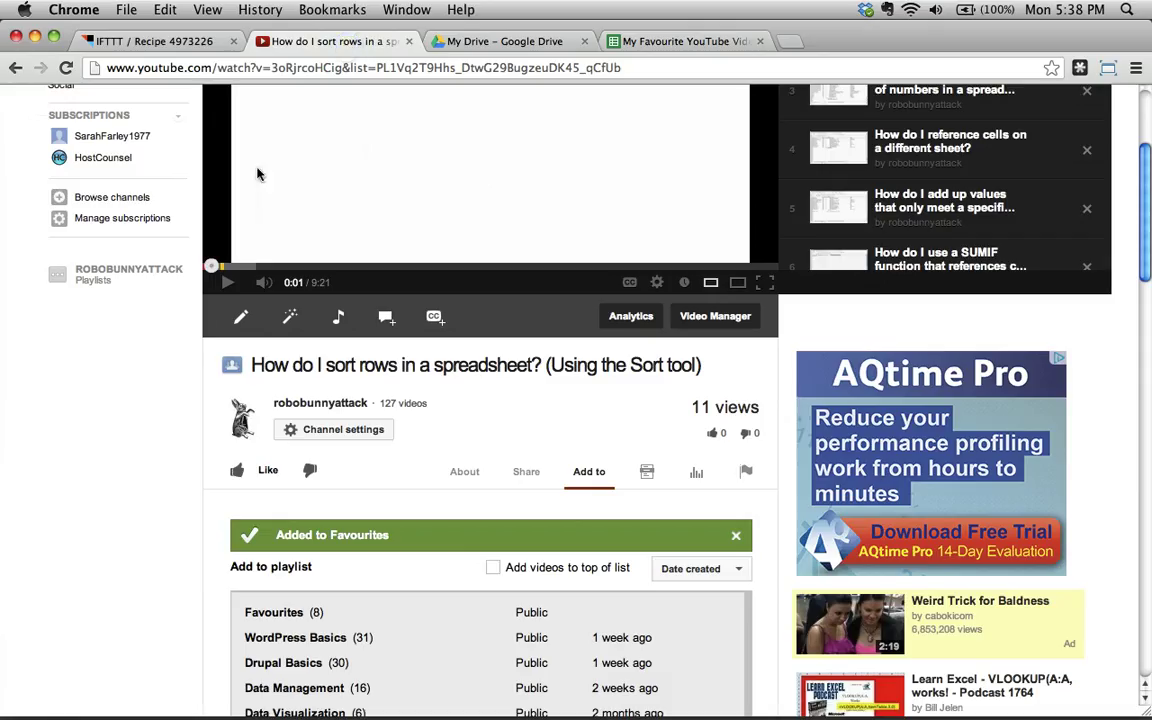
left_click(75, 157)
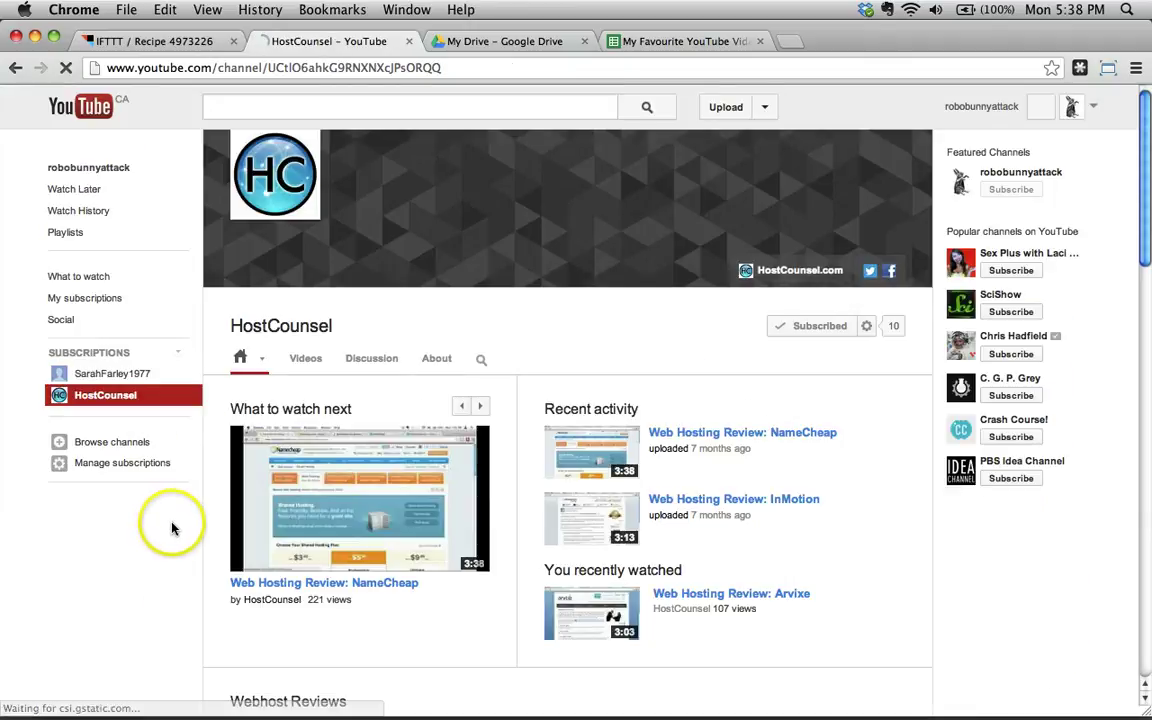
scroll(171, 527, "down", 5)
scroll(171, 527, "down", 4)
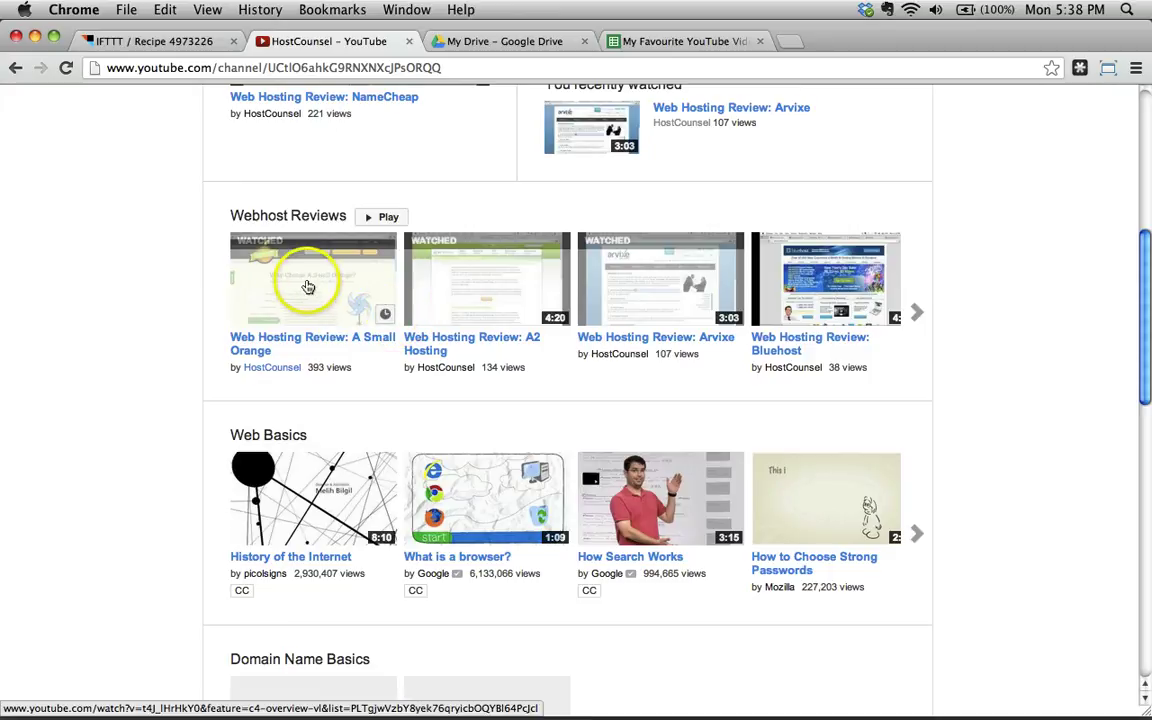
left_click(830, 262)
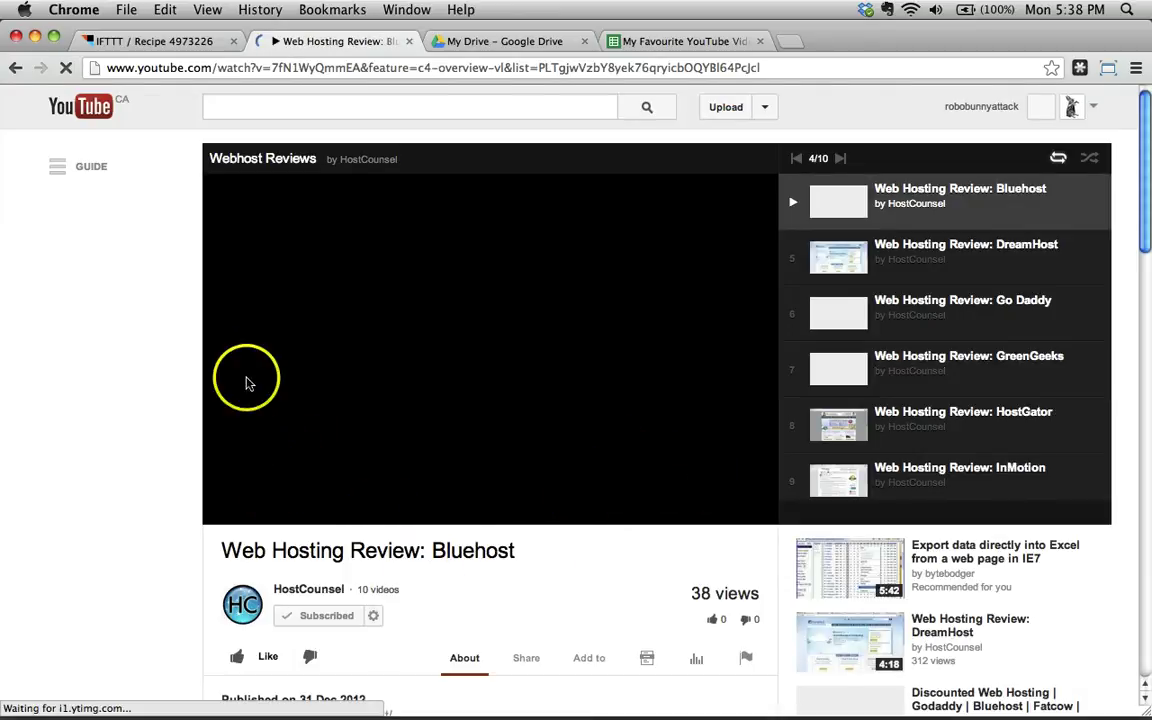
- Pause the Bluehost review video and add it to the Favourites playlist
left_click(226, 510)
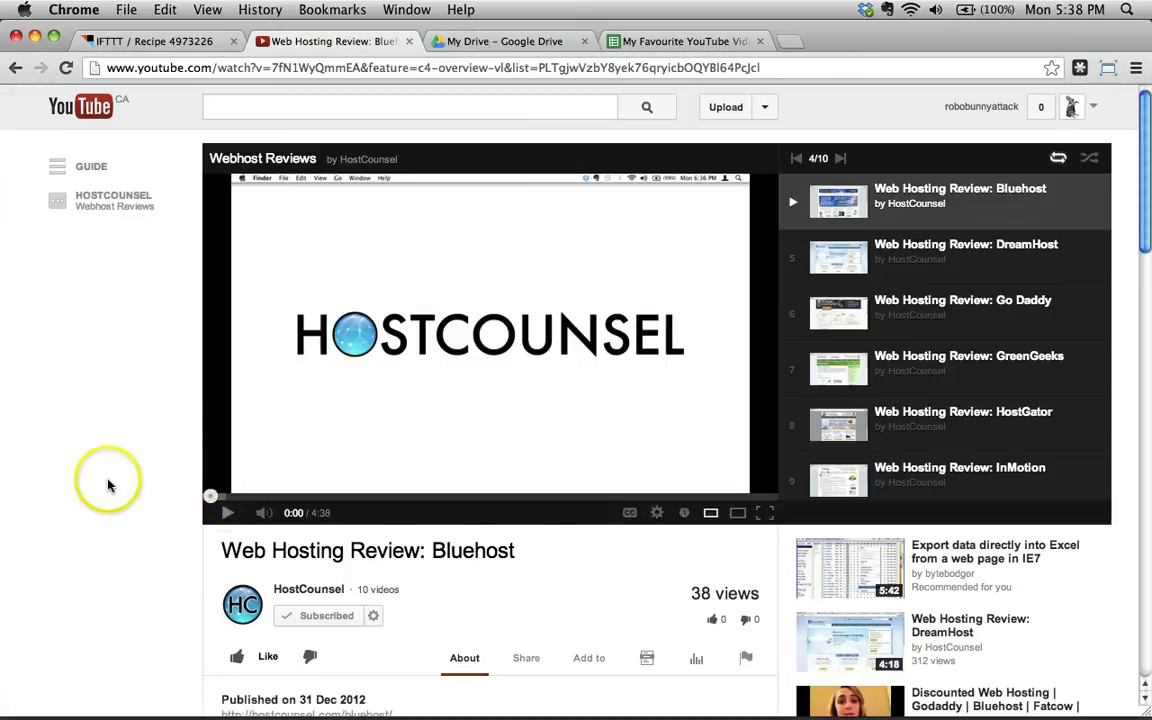
scroll(90, 442, "down", 5)
left_click(595, 385)
left_click(352, 477)
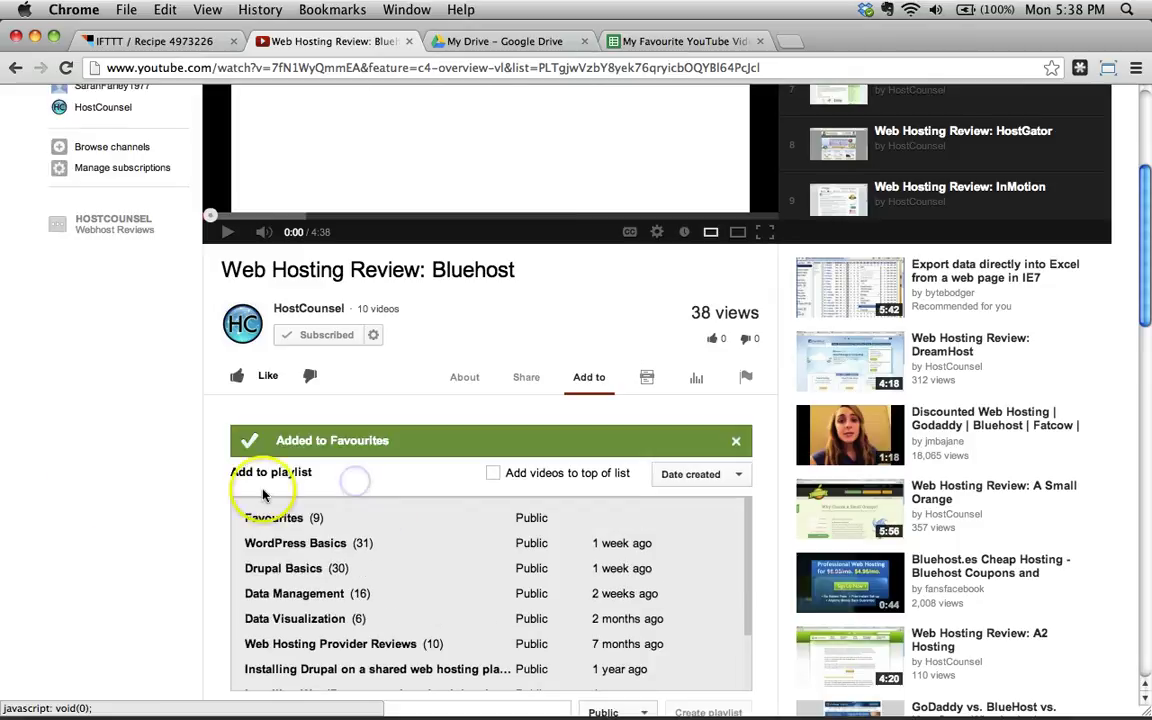
scroll(118, 419, "up", 5)
- Close the open My Favourite YouTube Videos spreadsheet, and switch to IFTTT to run a manual check of the recipe
left_click(519, 40)
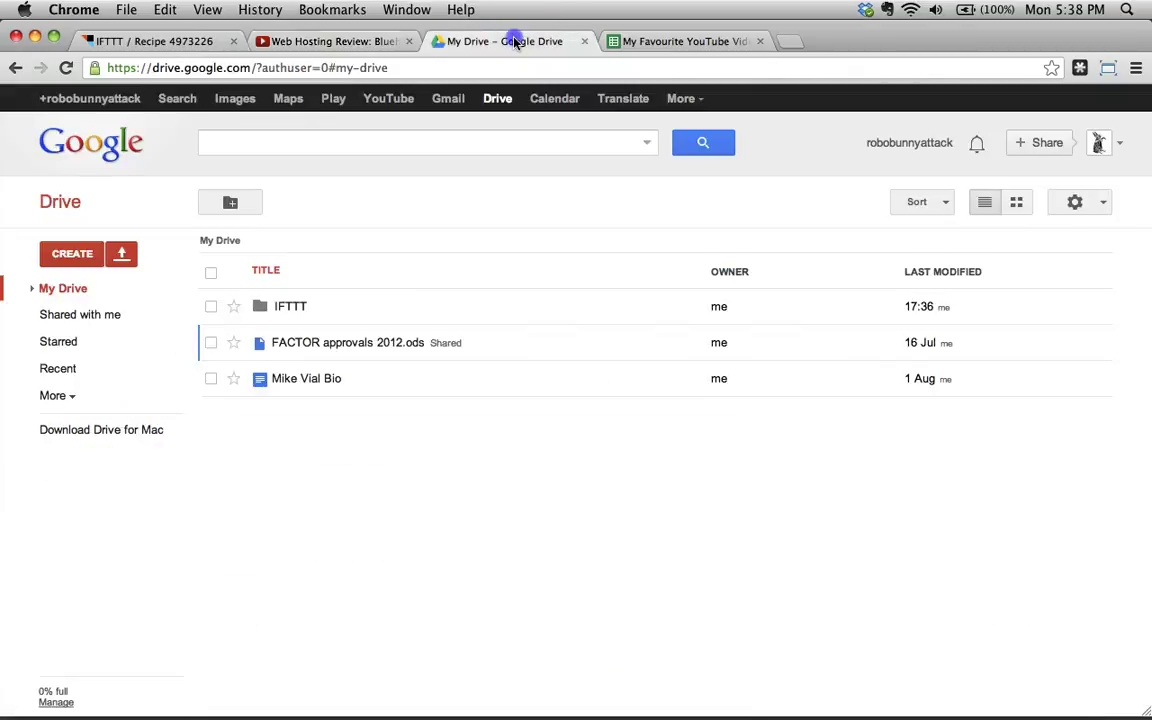
left_click(674, 43)
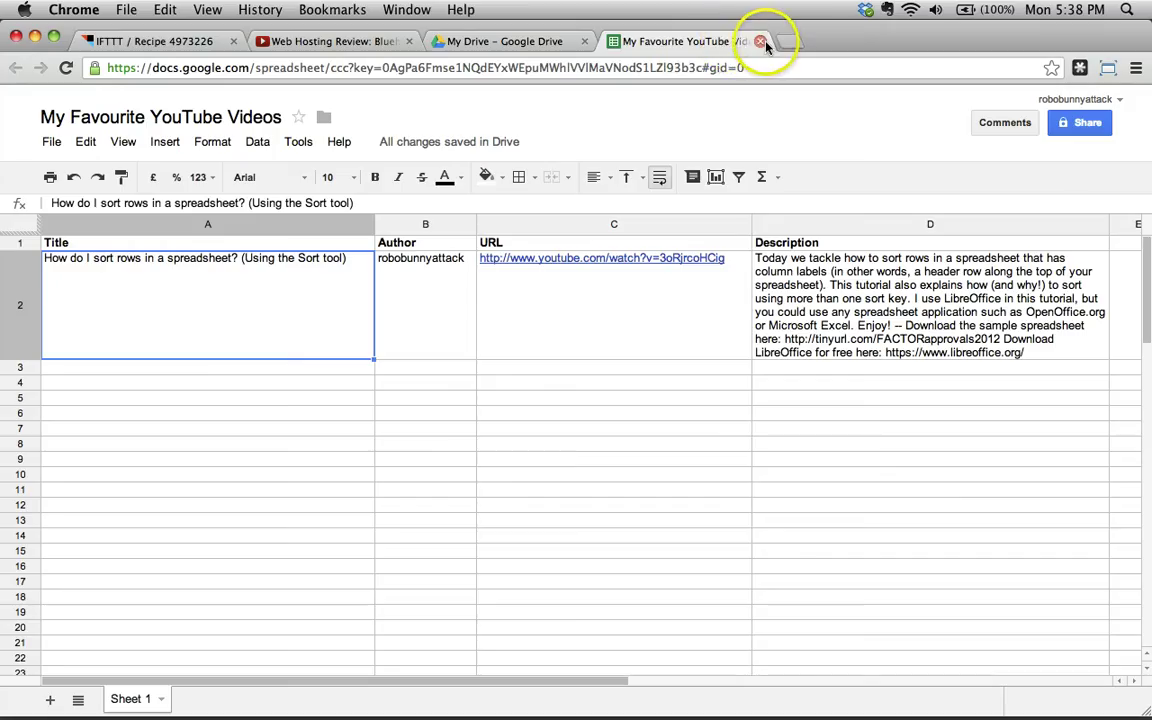
key("super+w")
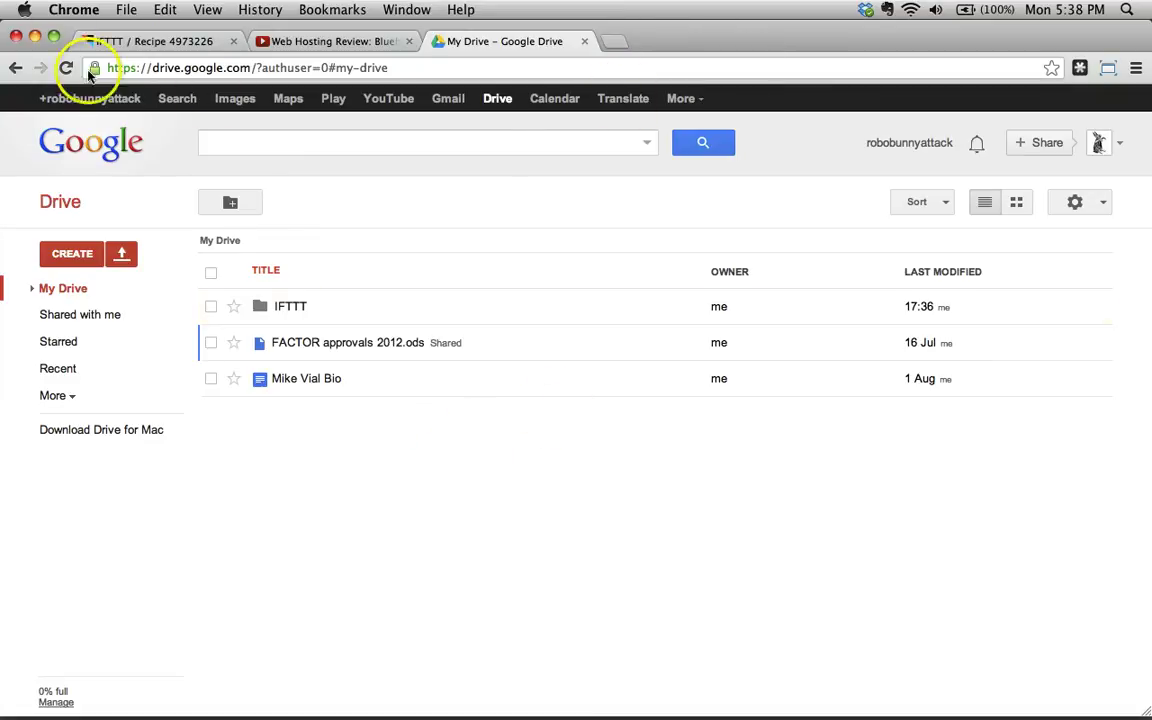
left_click(155, 40)
left_click(889, 345)
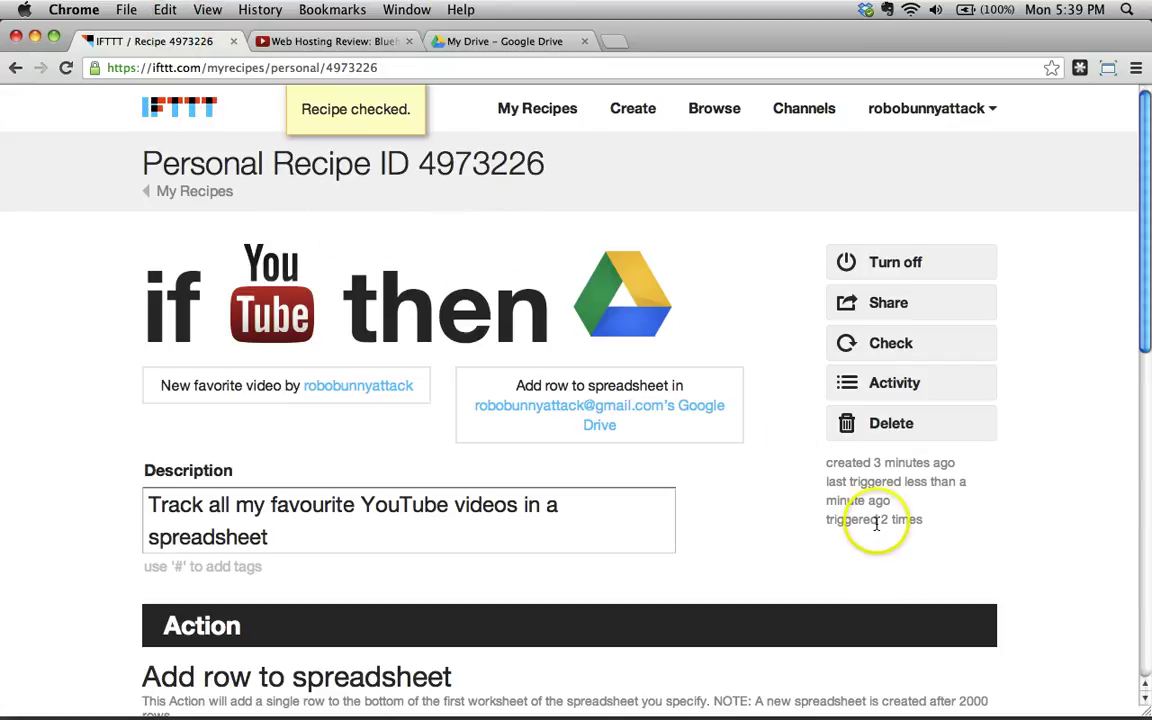
- Switch to Google Drive, refresh it, and open the My Favourite YouTube Videos spreadsheet from the IFTTT folder
left_click(499, 37)
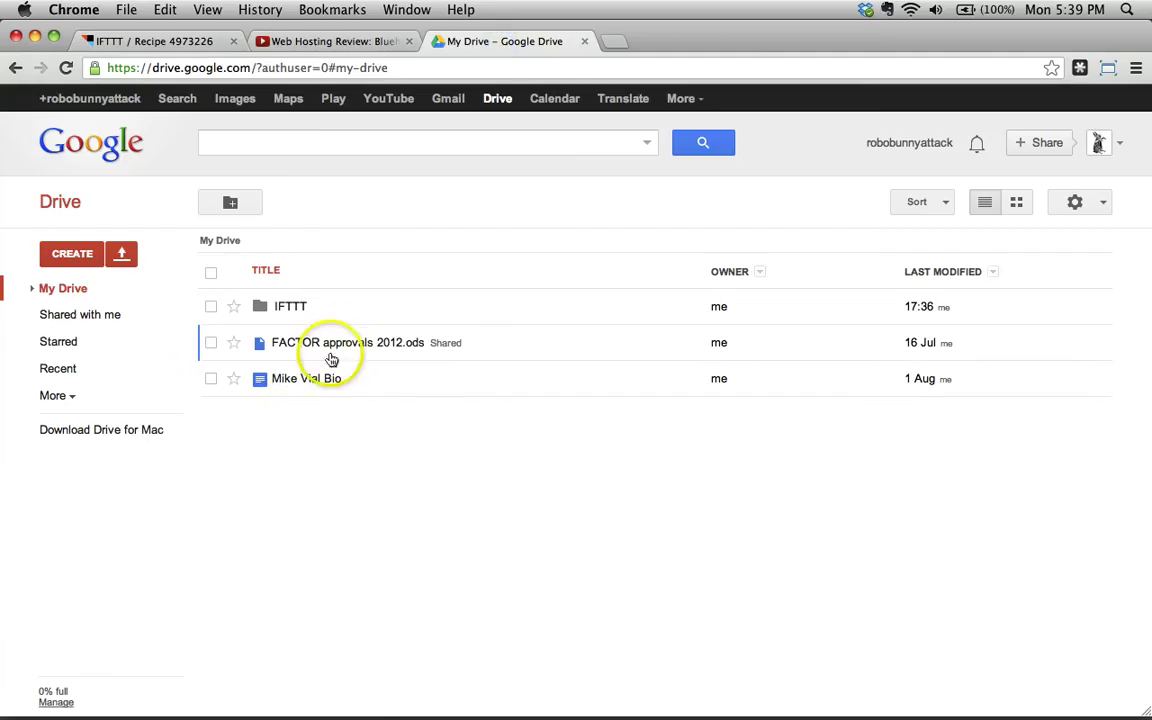
left_click(65, 67)
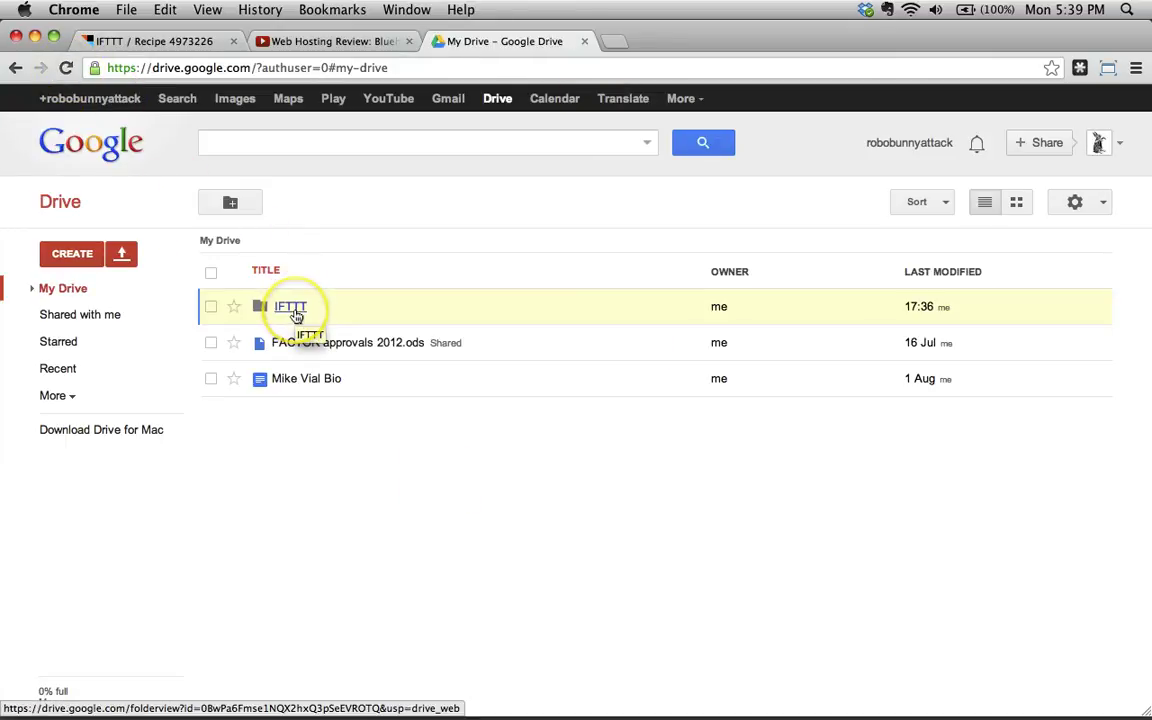
left_click(292, 308)
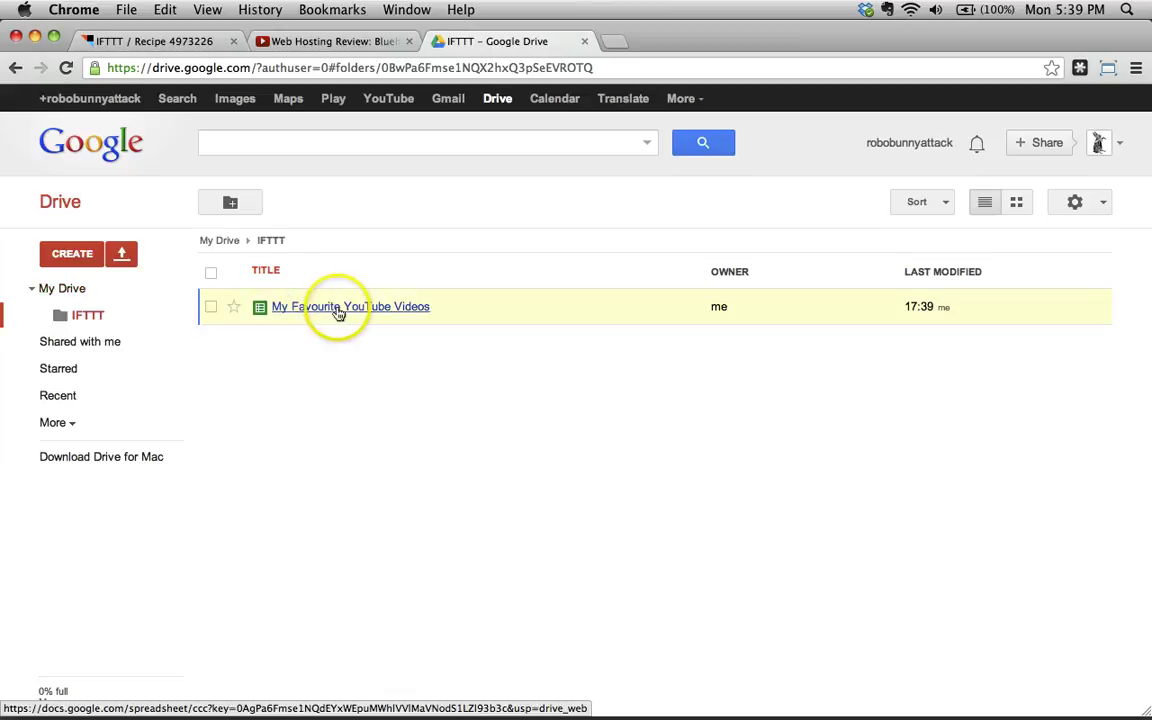
left_click(351, 309)
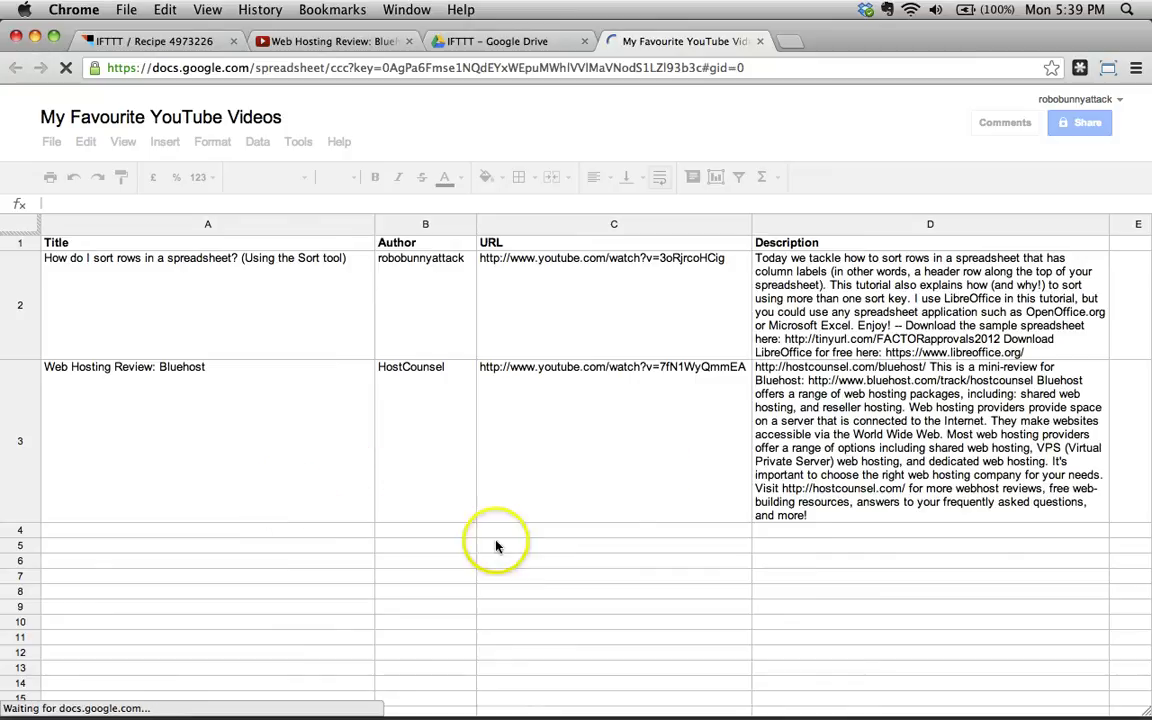
- Examine the title, author, URL and description cells of the Bluehost video entry in row 3
left_click(224, 487)
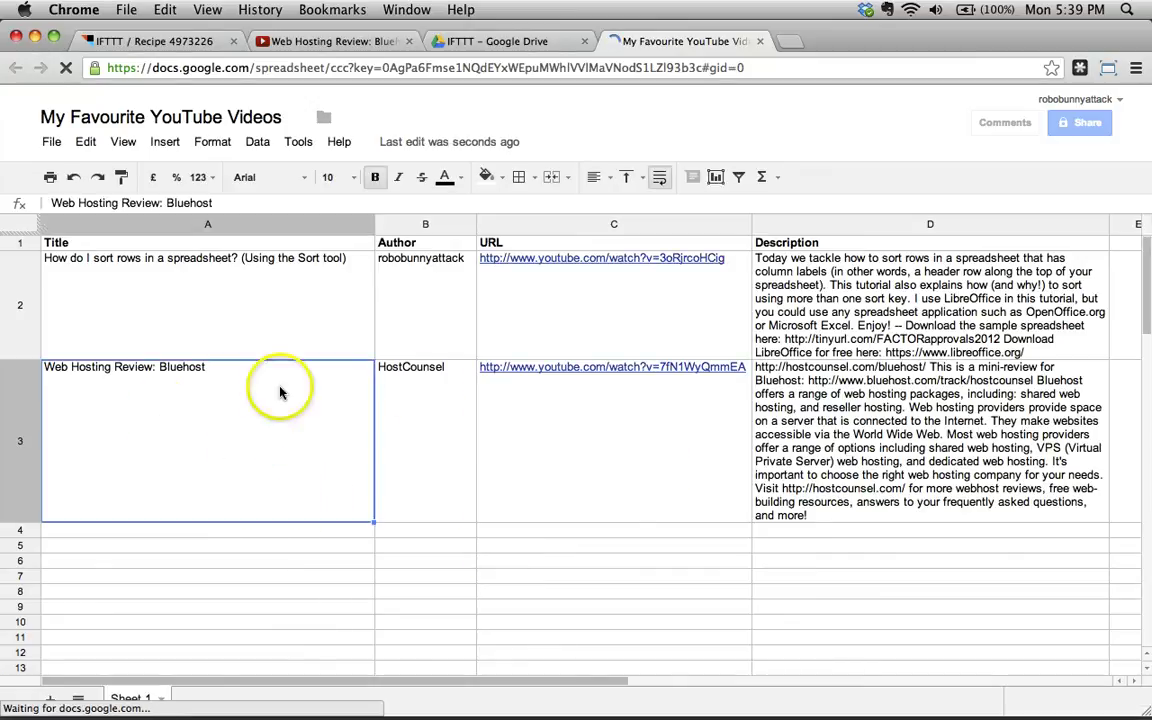
left_click(451, 458)
left_click(612, 473)
left_click(417, 398)
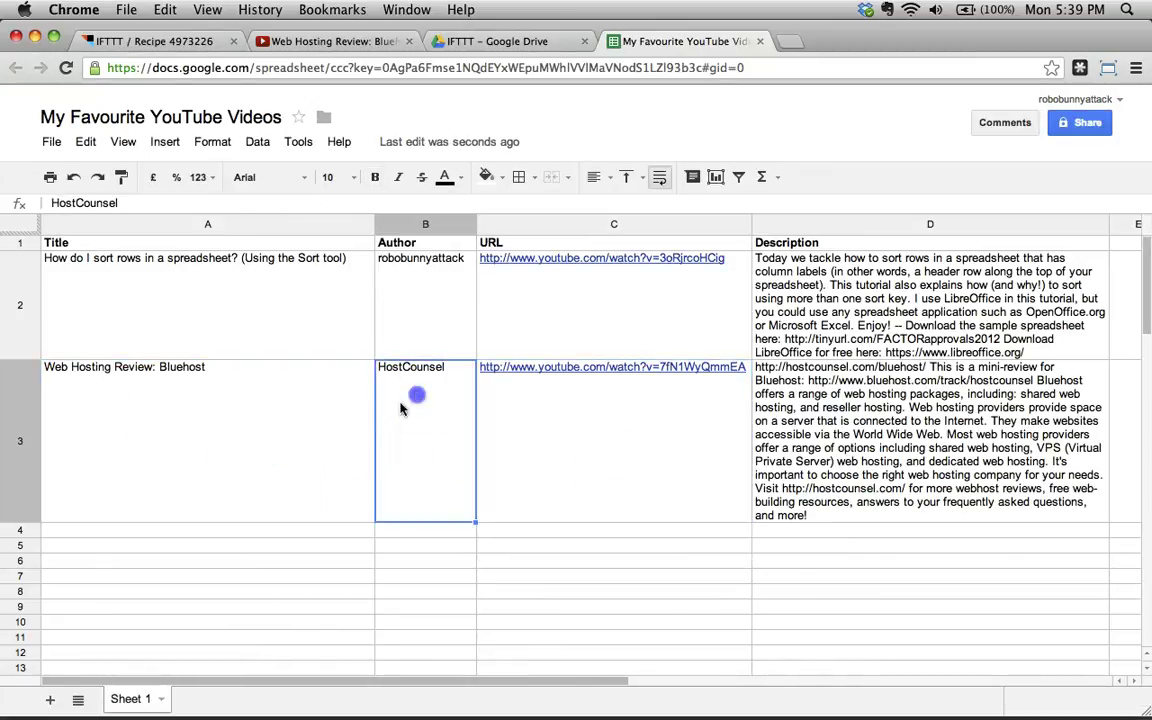
left_click(766, 488)
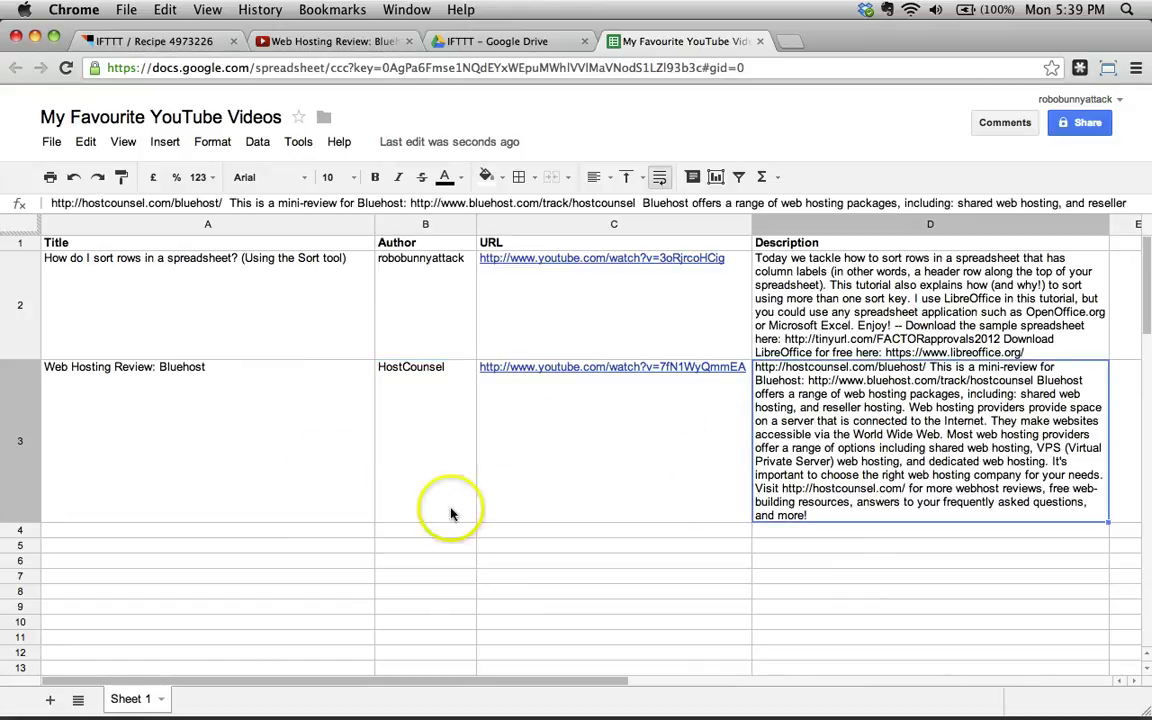
left_click(290, 465)
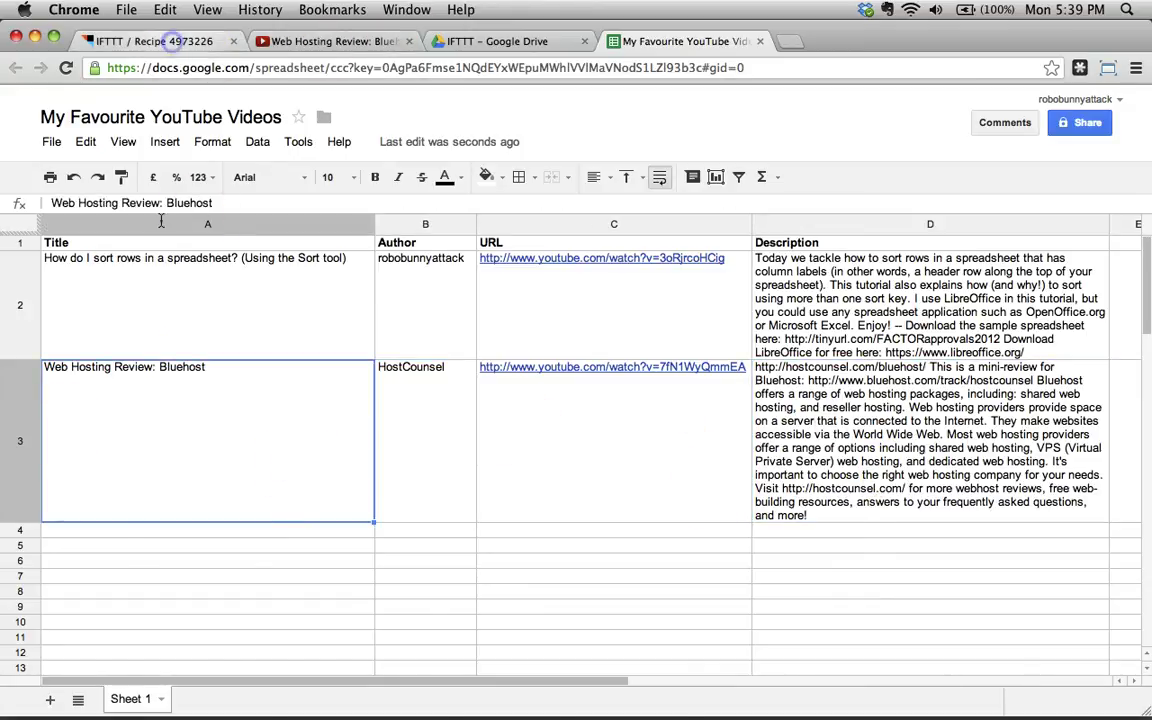
- Switch to IFTTT, open the Channels page, and look through the full range of services available for recipes
left_click(165, 41)
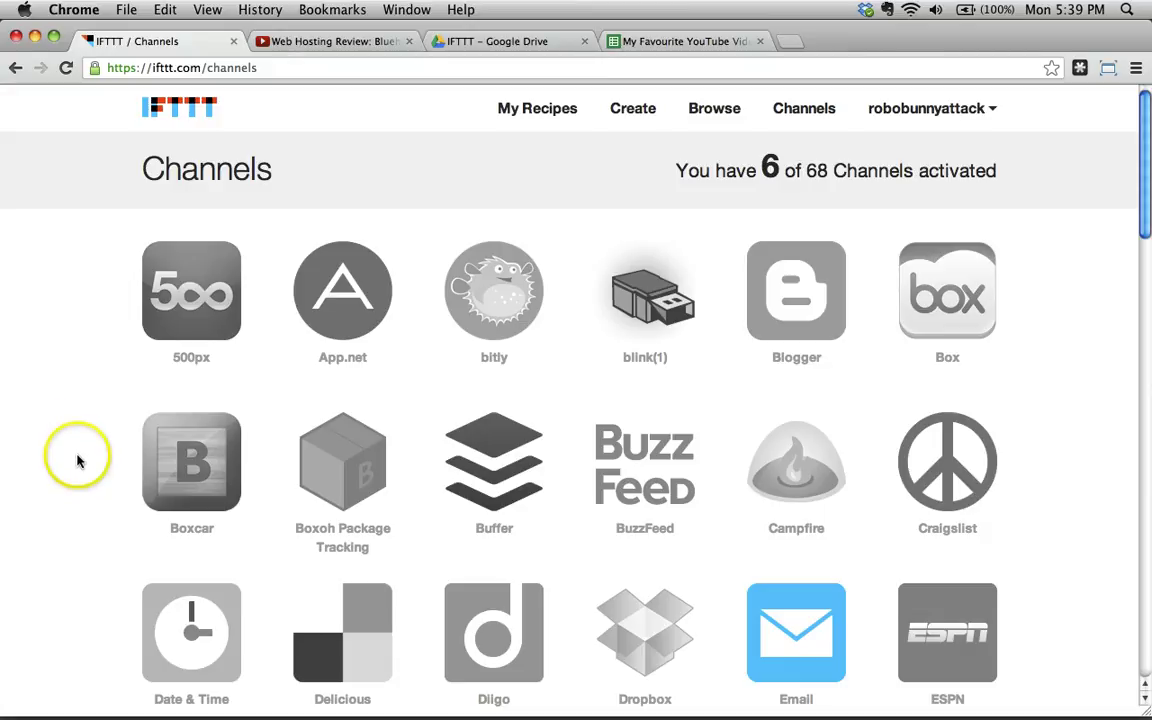
scroll(158, 384, "down", 5)
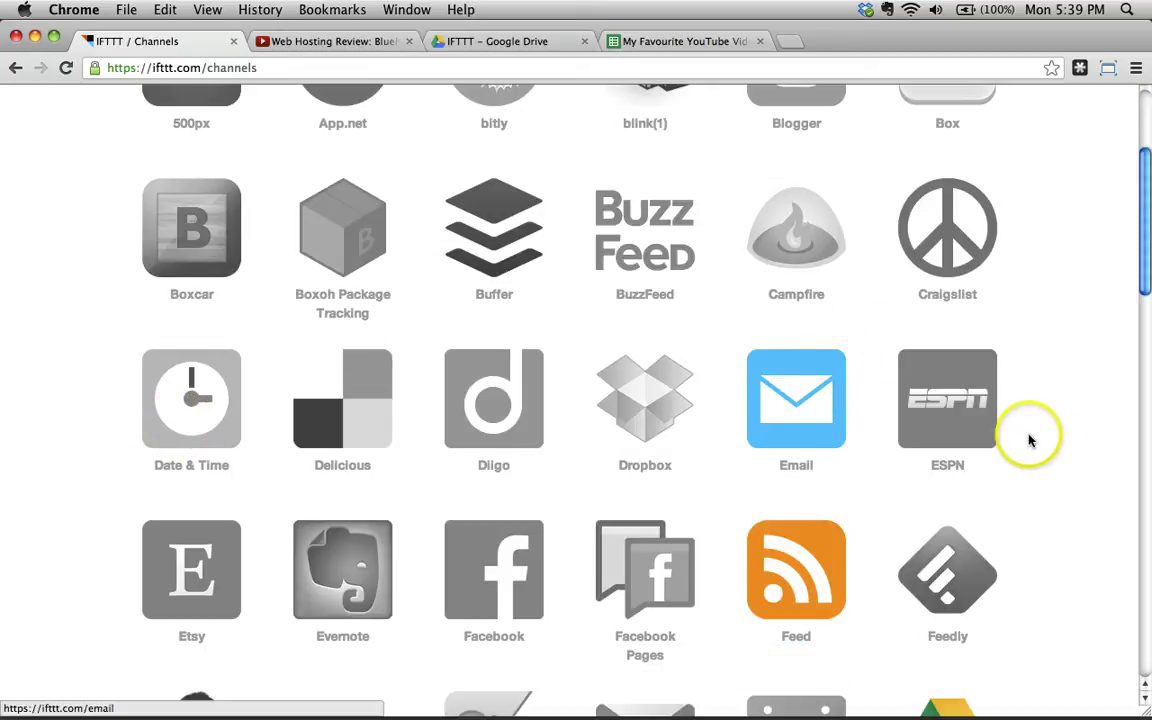
scroll(1054, 463, "down", 8)
scroll(1054, 463, "down", 4)
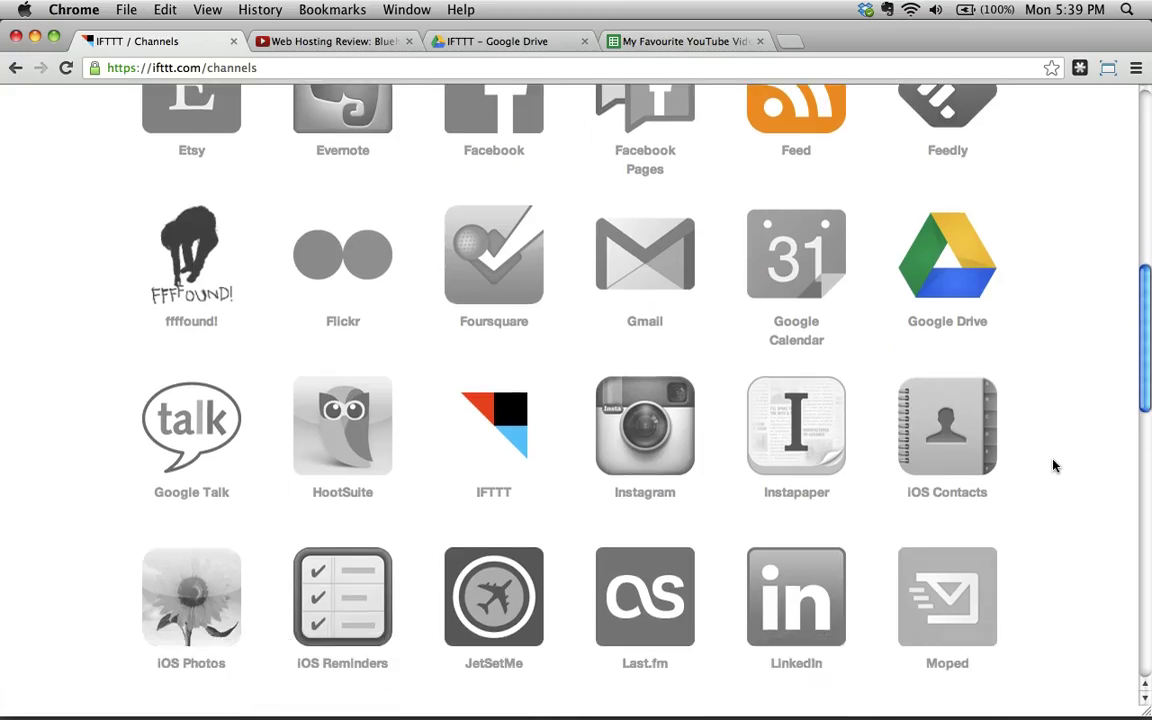
scroll(1058, 455, "down", 3)
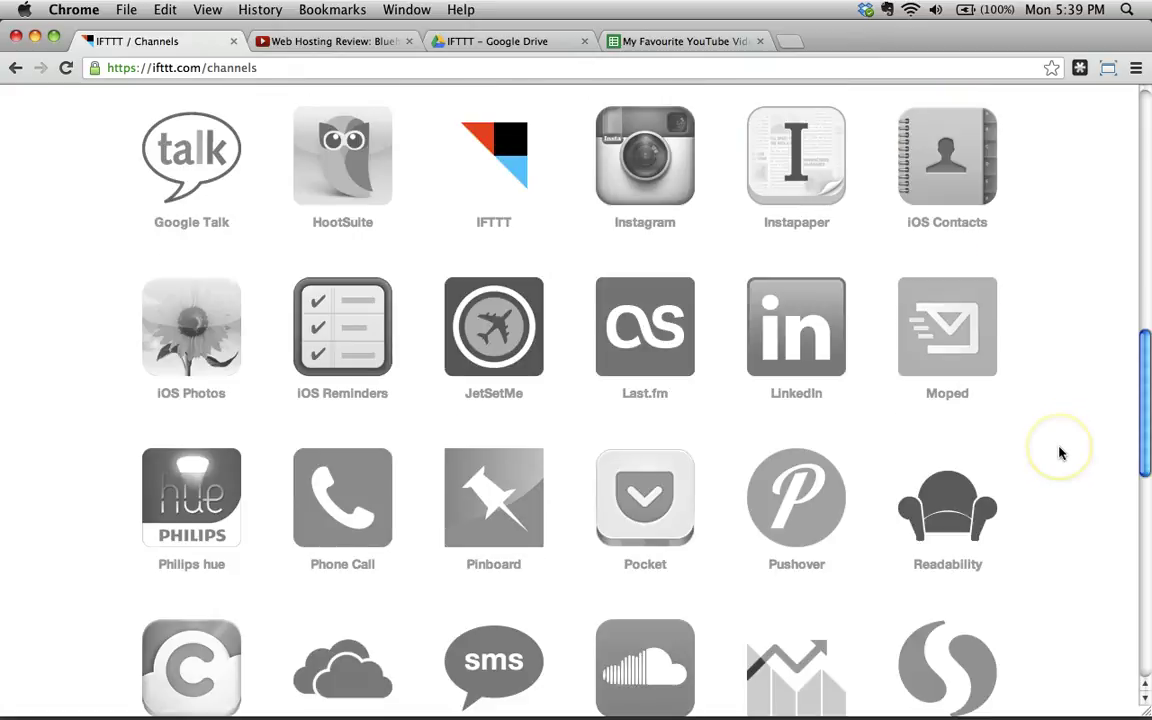
scroll(1060, 453, "up", 11)
scroll(553, 501, "down", 3)
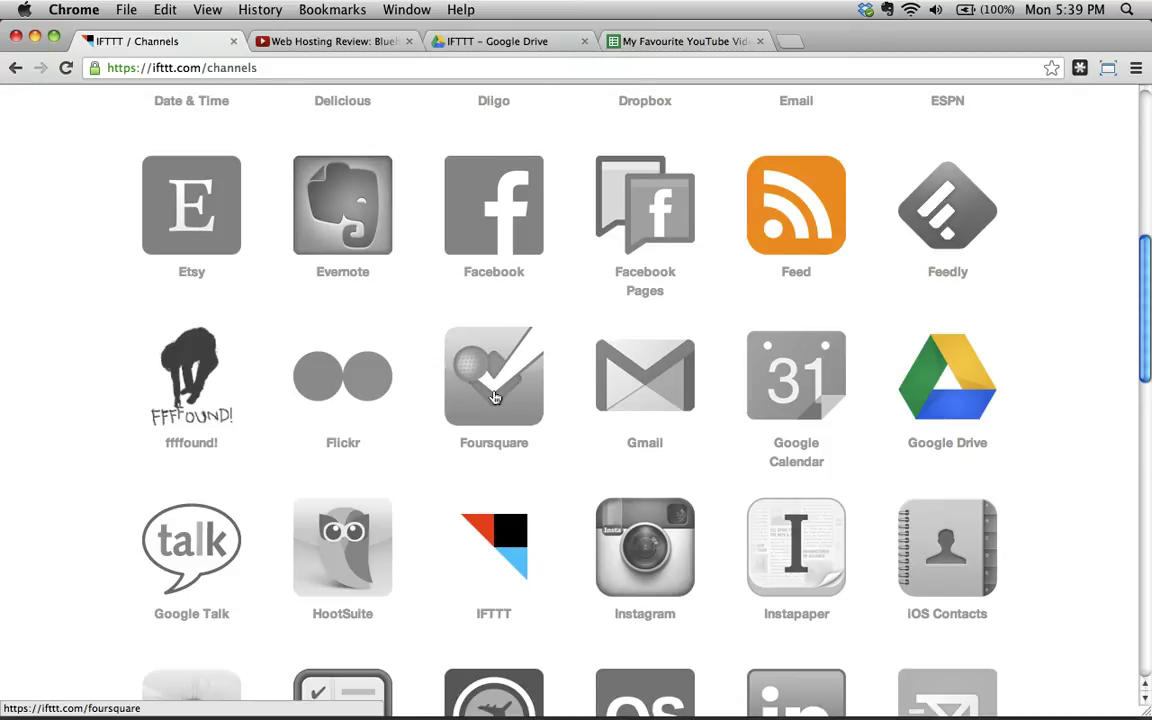
scroll(494, 397, "down", 6)
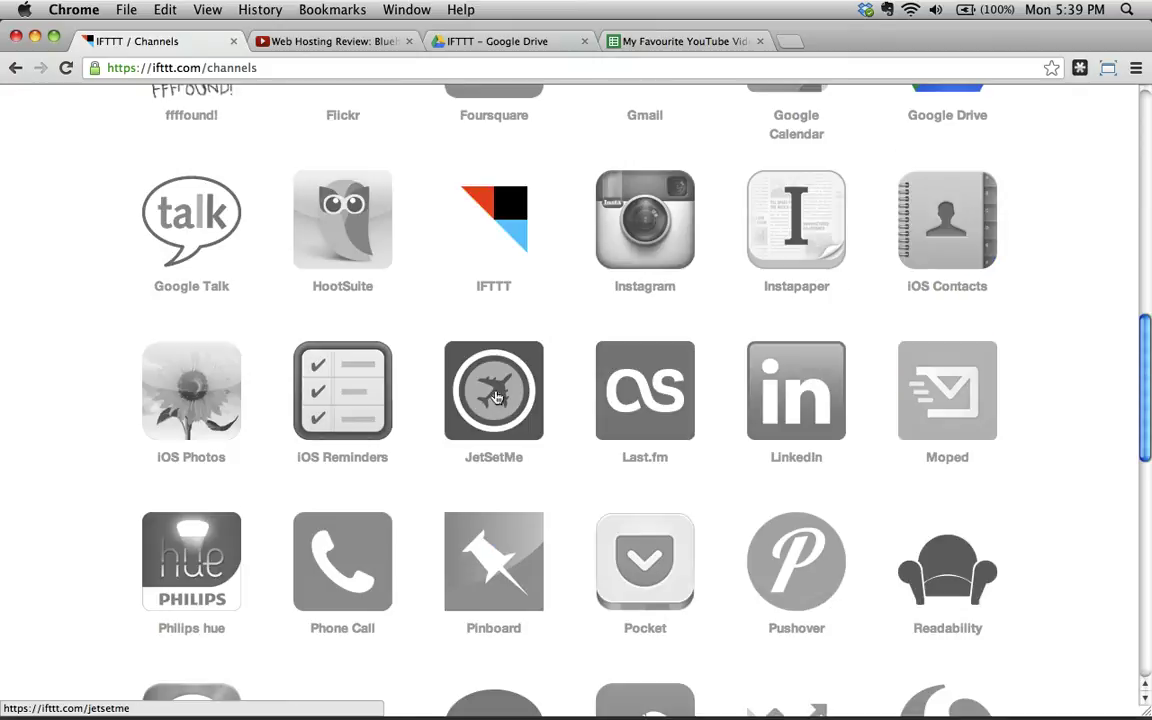
scroll(497, 397, "down", 9)
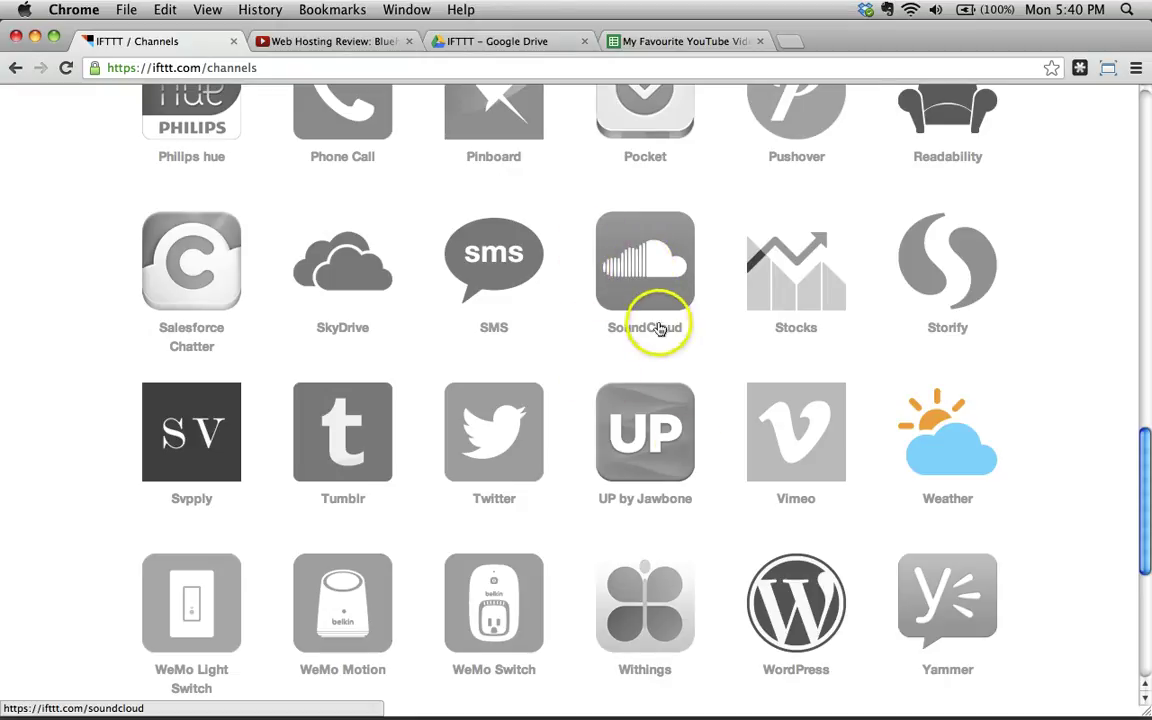
scroll(678, 503, "down", 4)
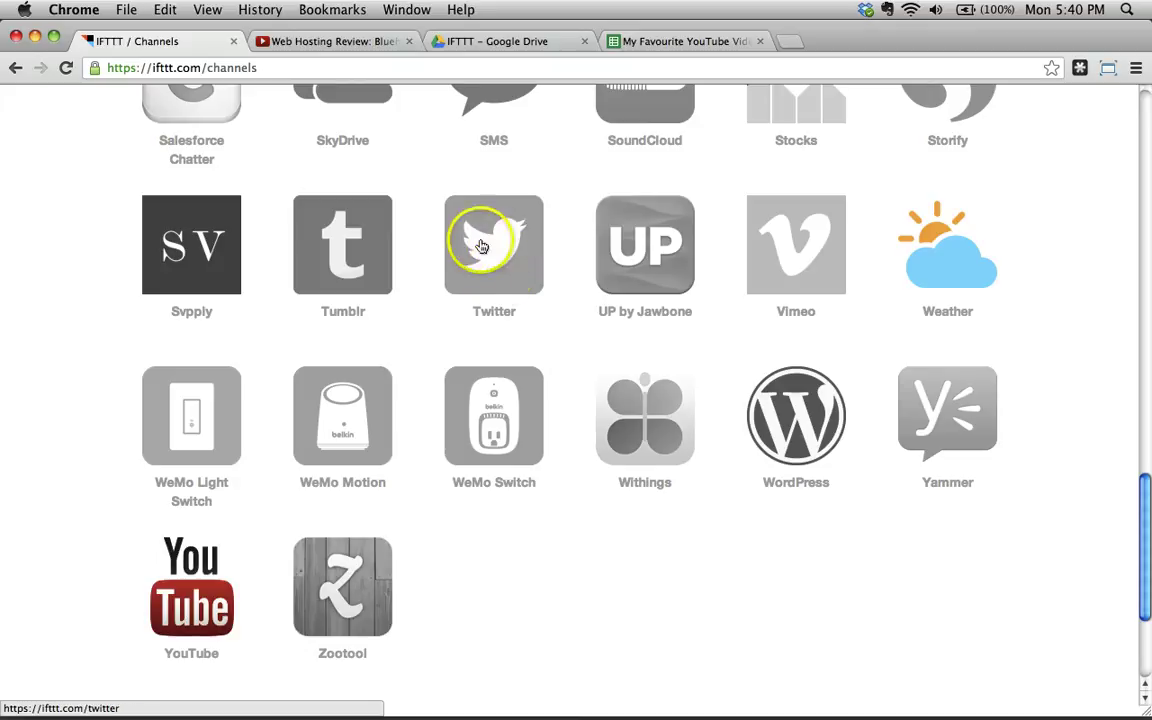
scroll(620, 380, "up", 10)
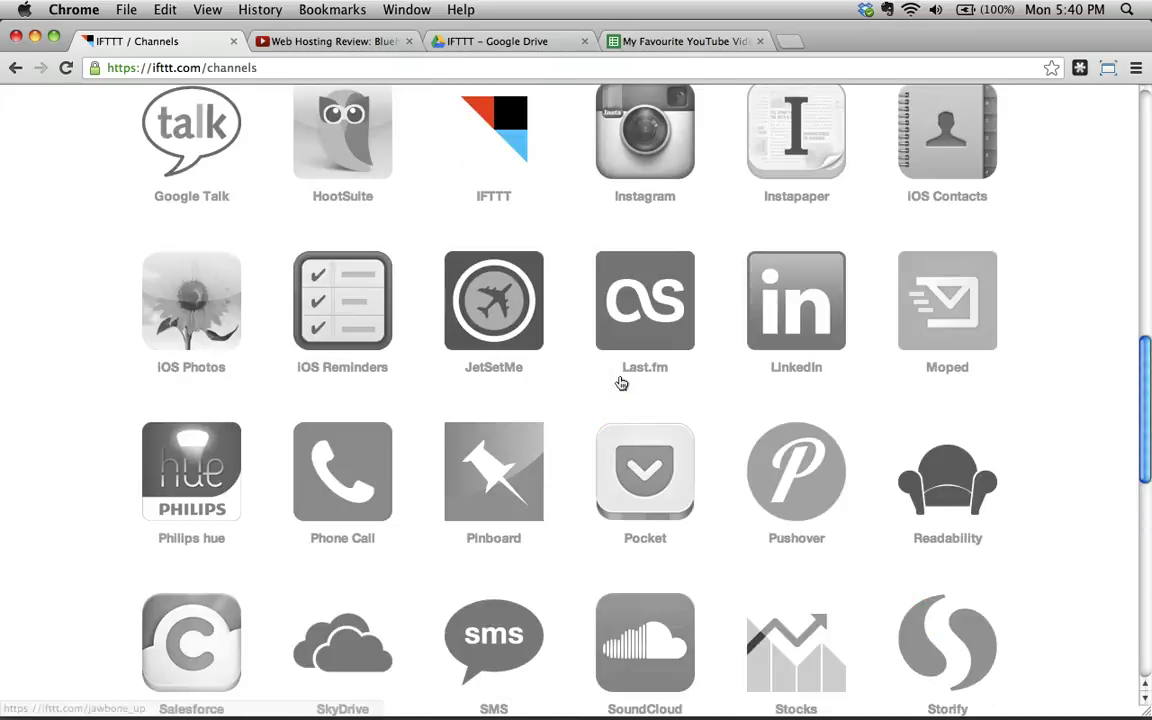
scroll(504, 334, "up", 4)
scroll(586, 373, "down", 10)
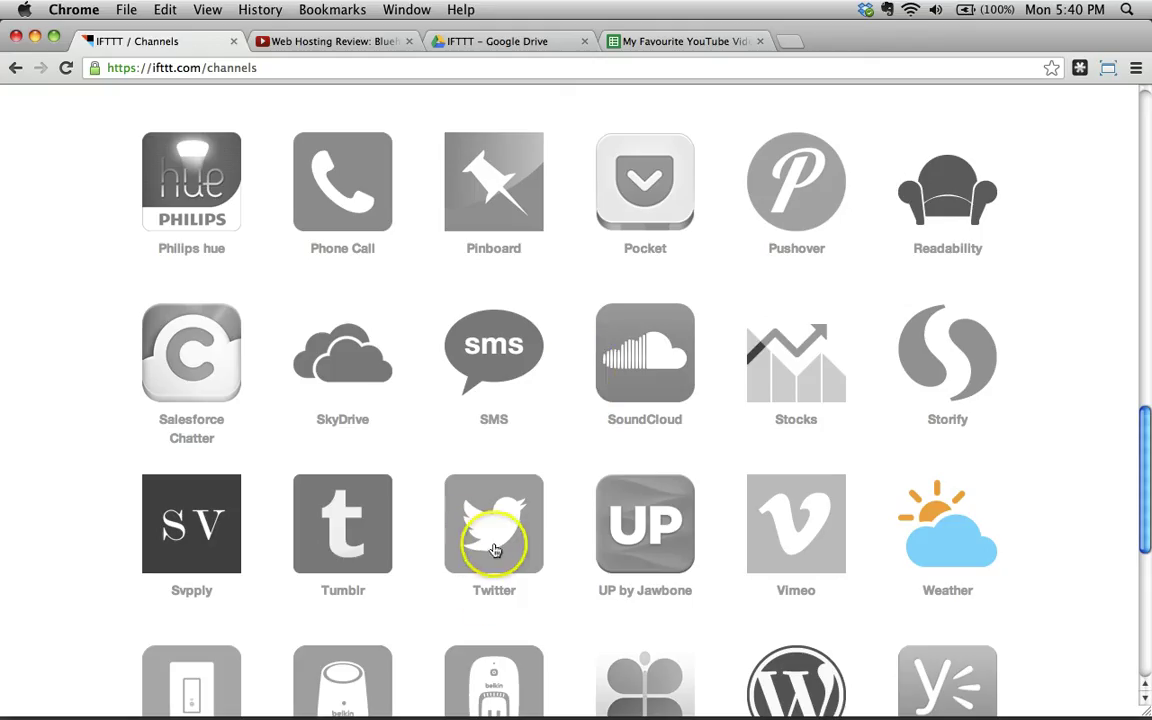
scroll(530, 540, "up", 9)
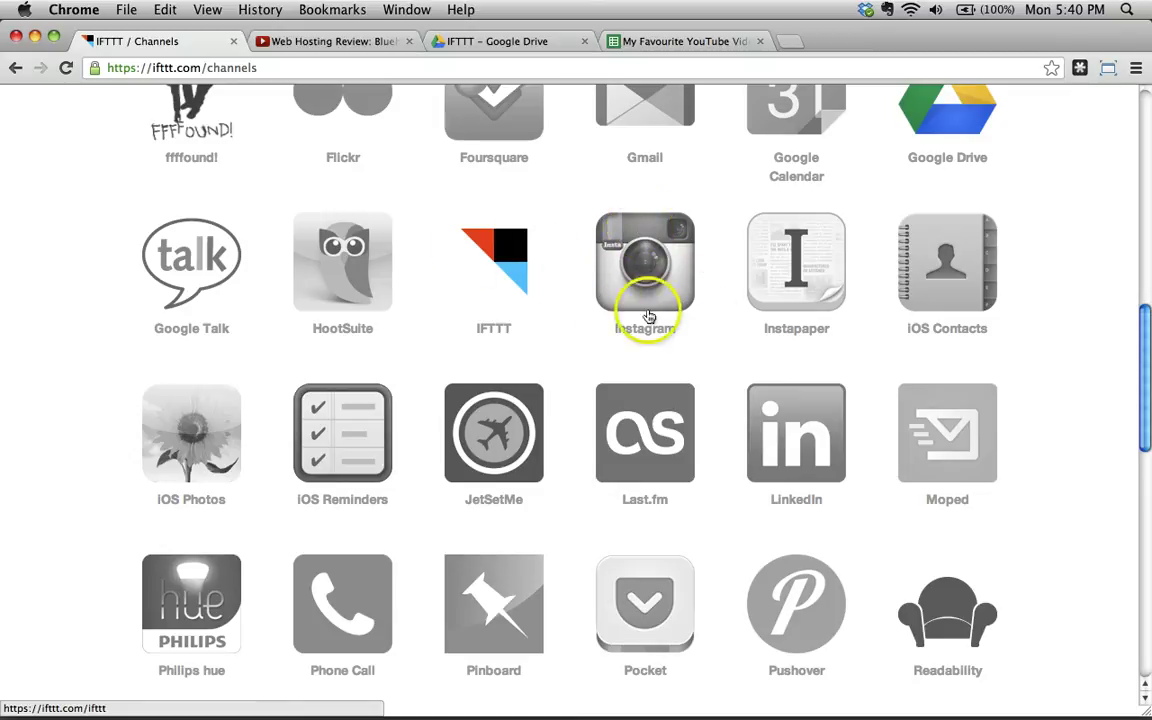
scroll(728, 329, "up", 5)
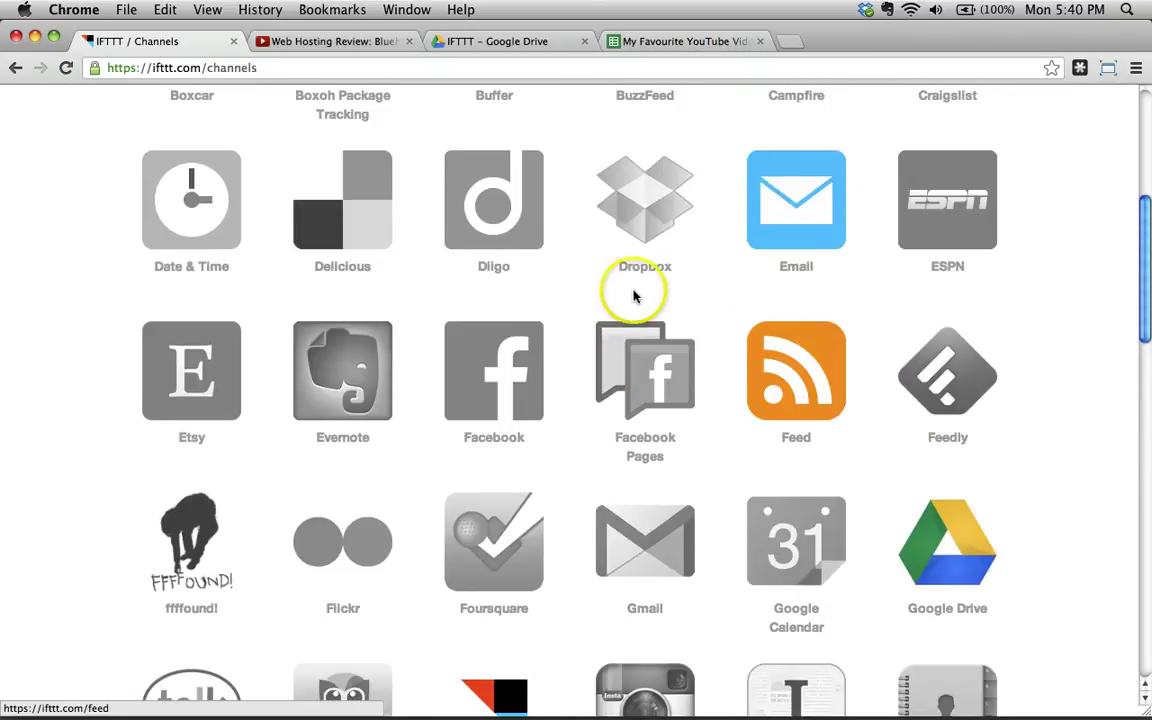
scroll(958, 260, "up", 3)
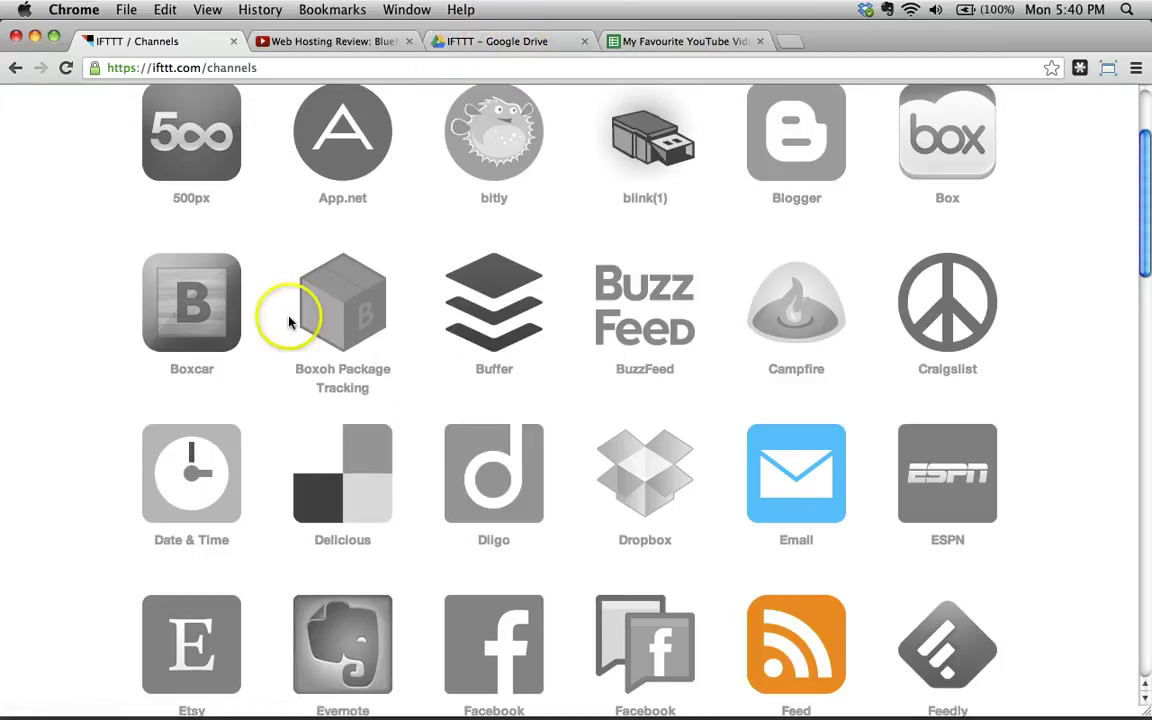
scroll(442, 290, "down", 3)
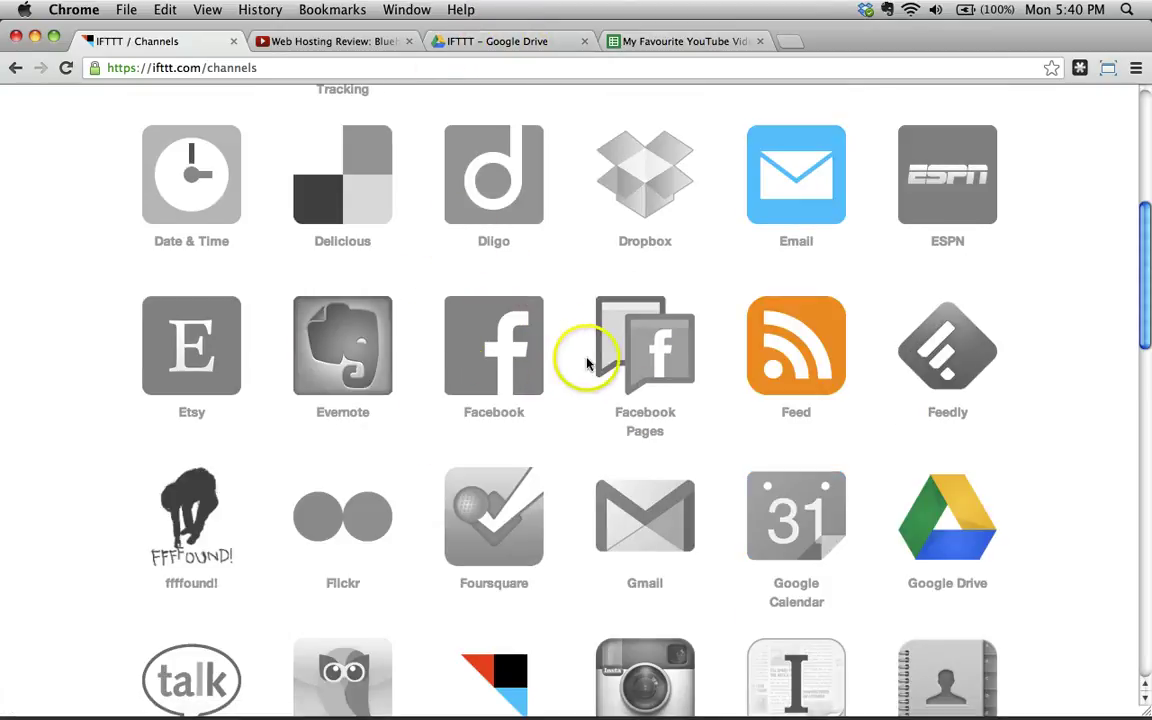
scroll(440, 430, "down", 3)
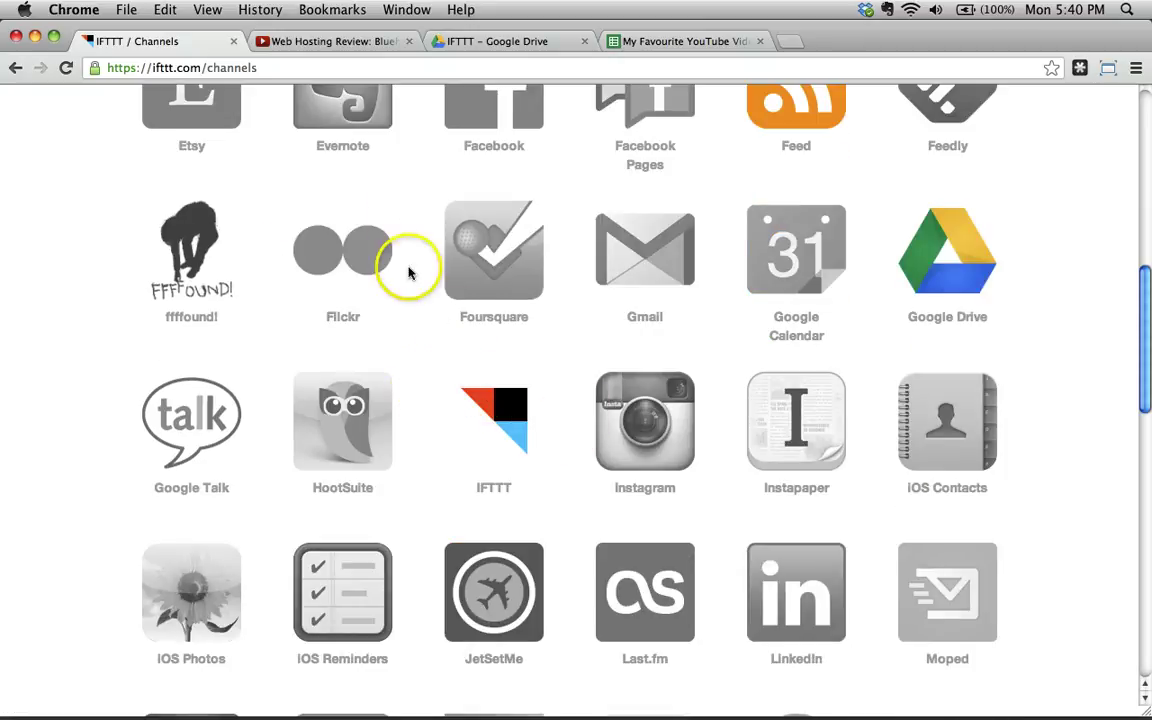
scroll(515, 335, "up", 2)
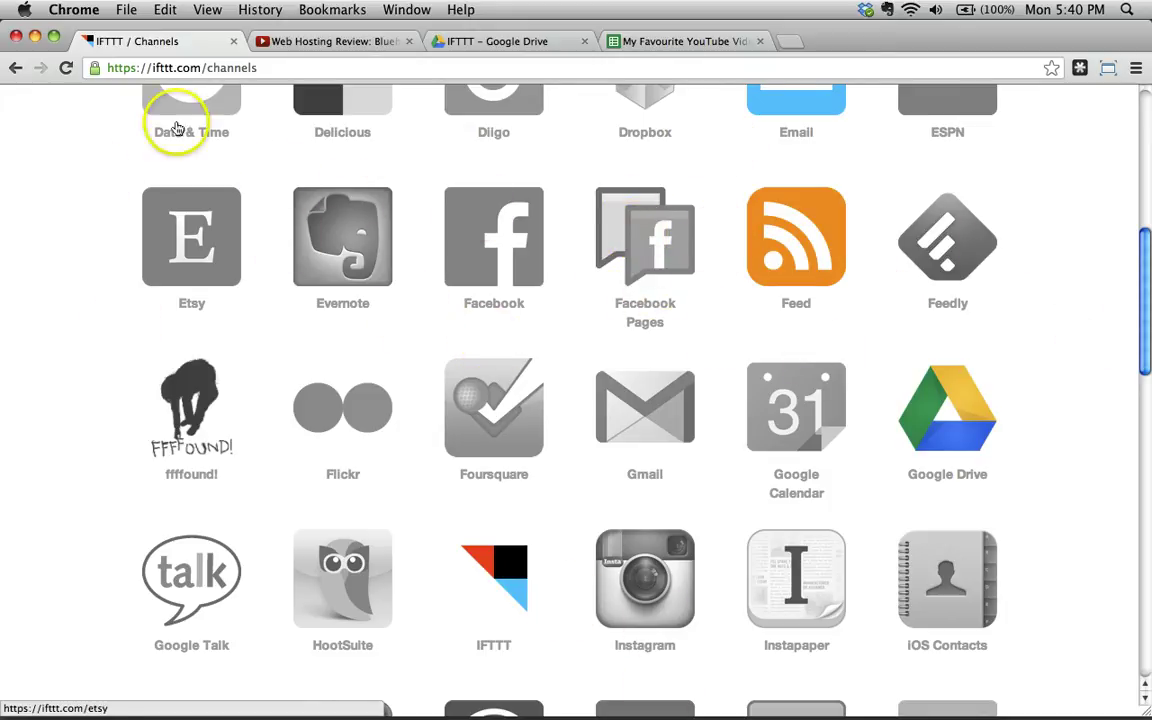
scroll(380, 310, "up", 6)
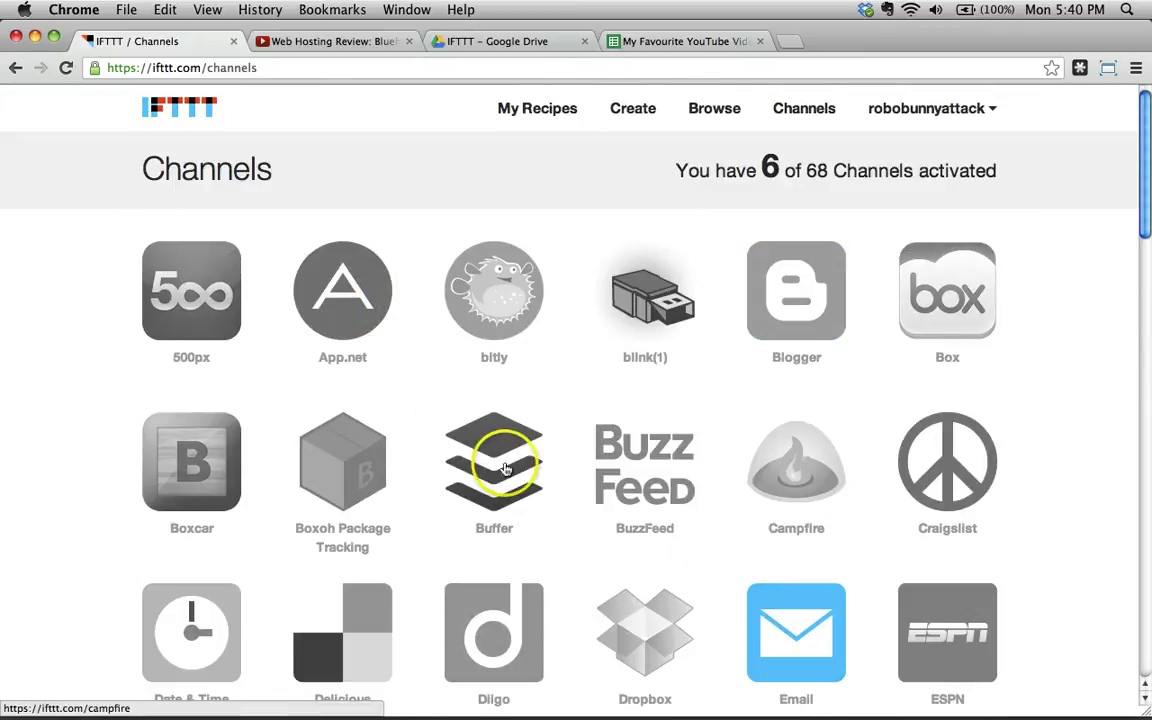
scroll(506, 404, "down", 6)
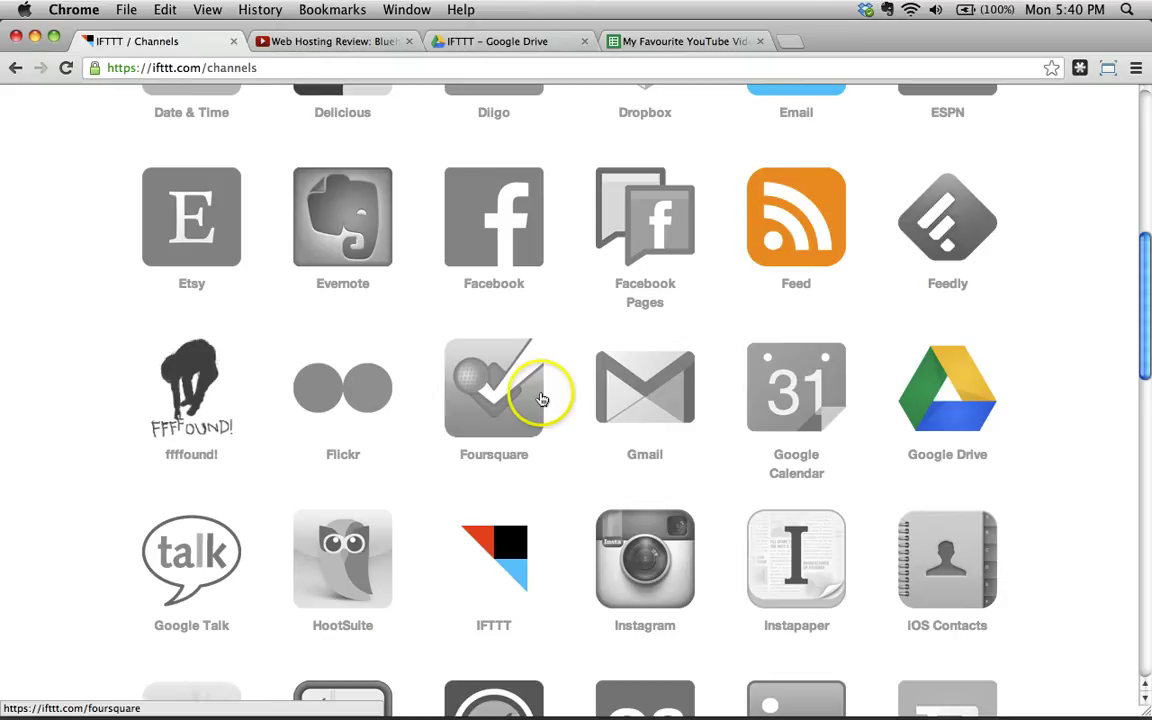
scroll(545, 420, "down", 12)
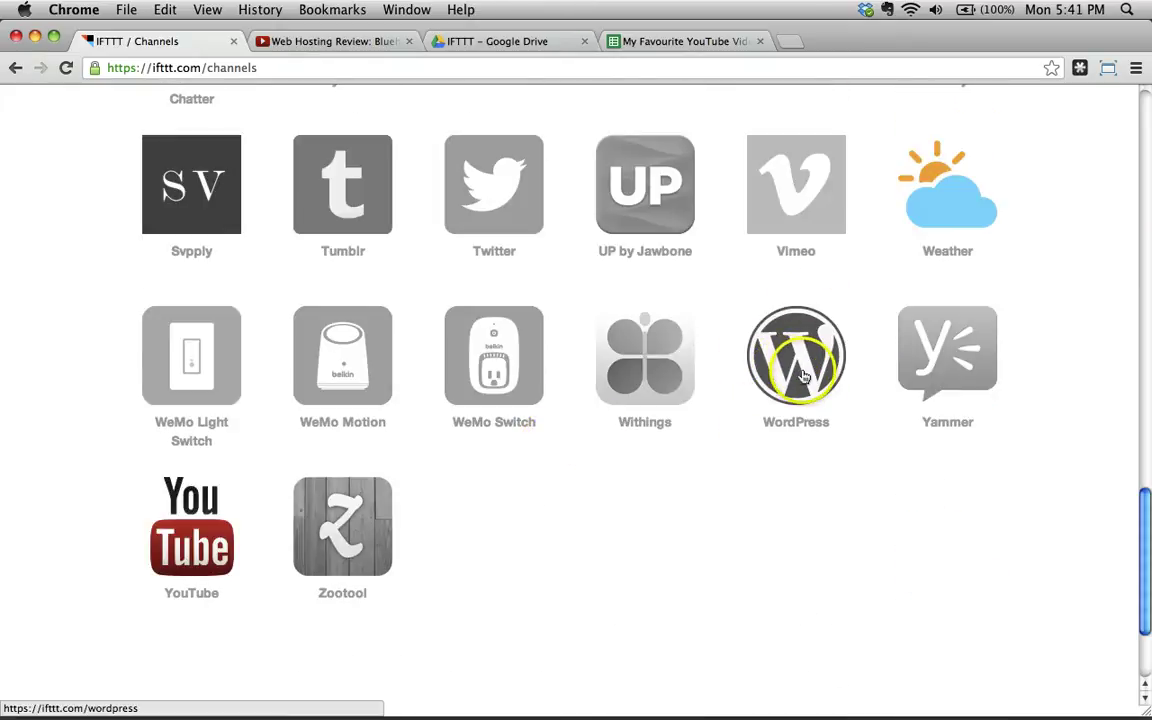
scroll(661, 392, "up", 2)
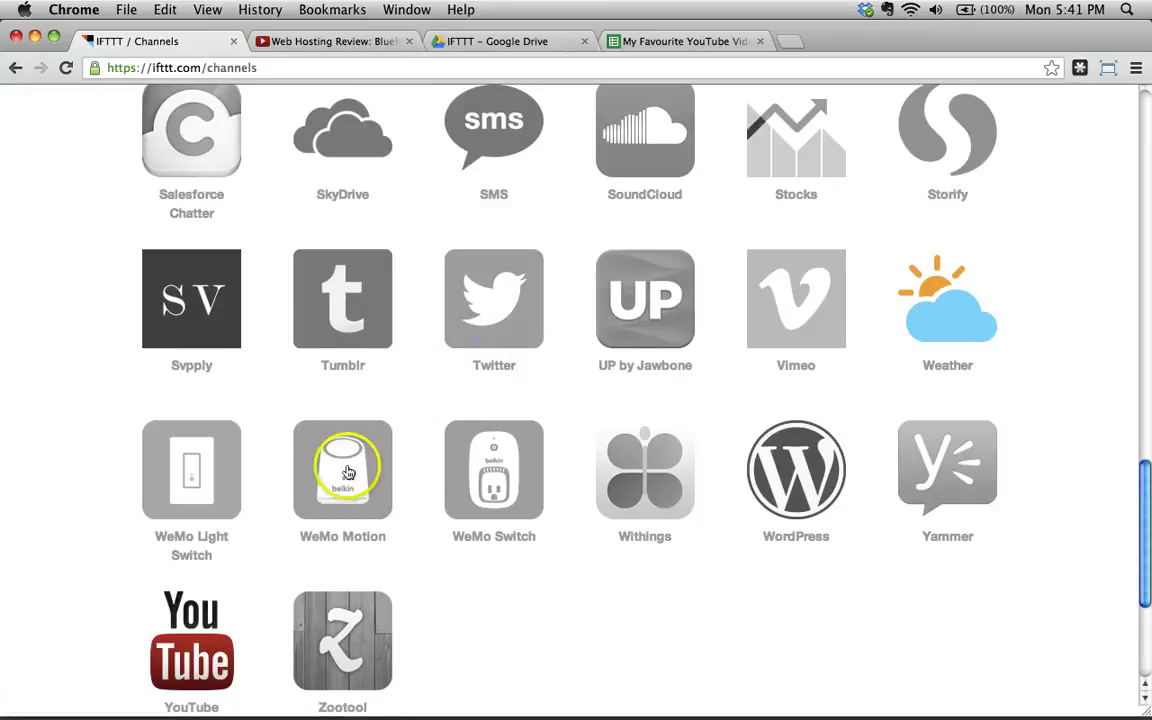
scroll(520, 325, "up", 10)
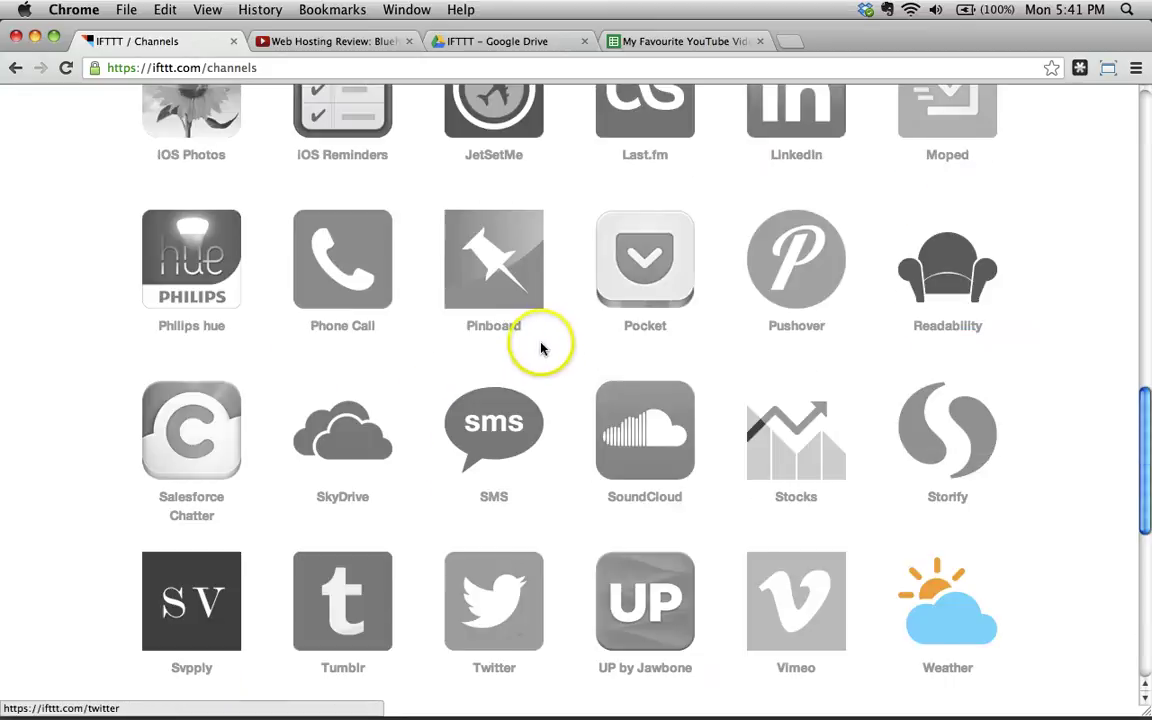
- Examine the rest of the channel list through YouTube and Zootool, and go back over it to the first channels
scroll(493, 551, "down", 10)
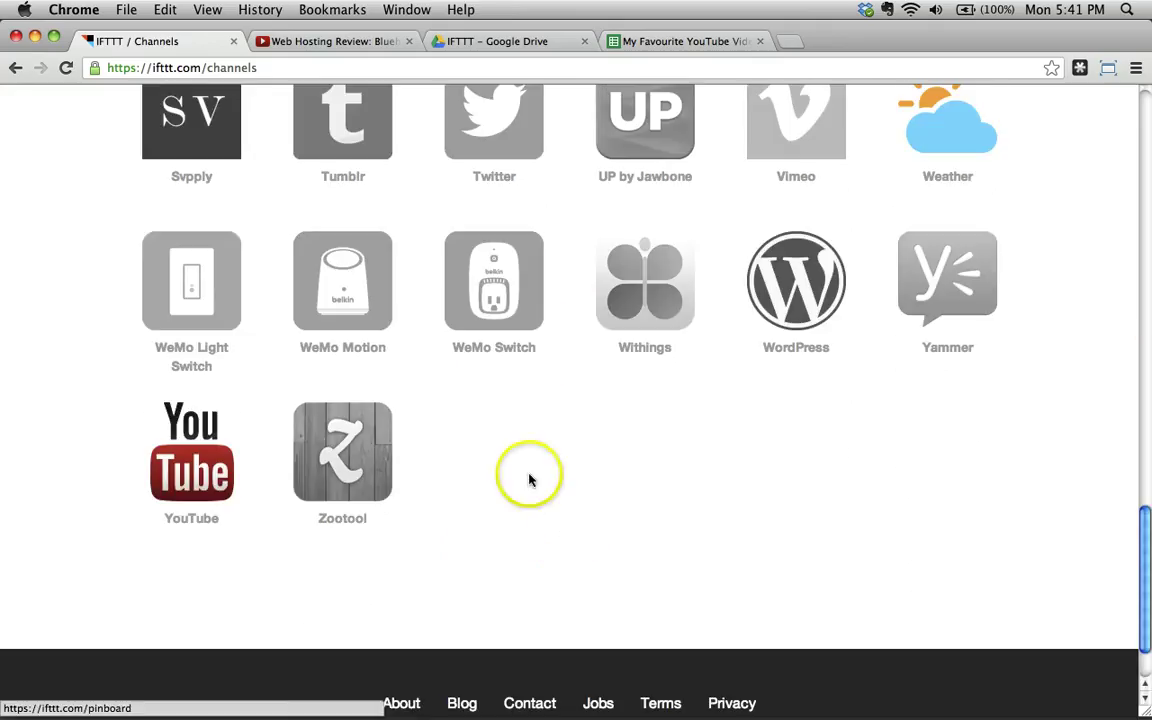
scroll(400, 300, "up", 1)
scroll(346, 214, "up", 15)
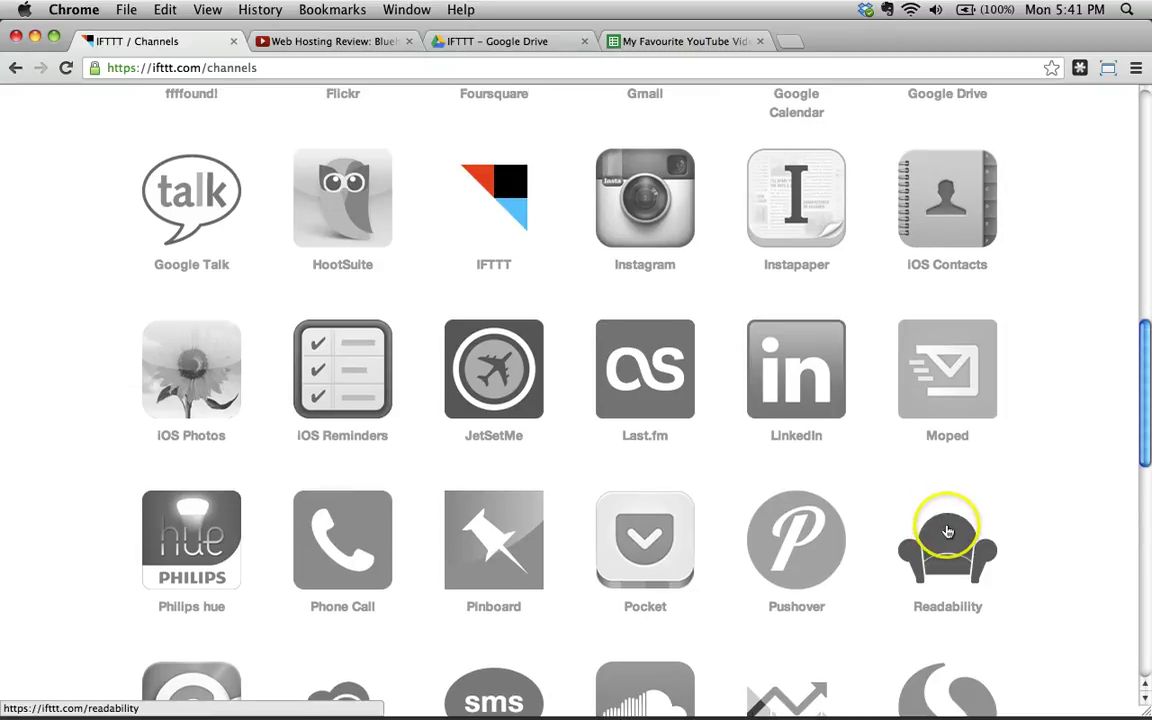
scroll(951, 540, "up", 10)
scroll(988, 418, "down", 3)
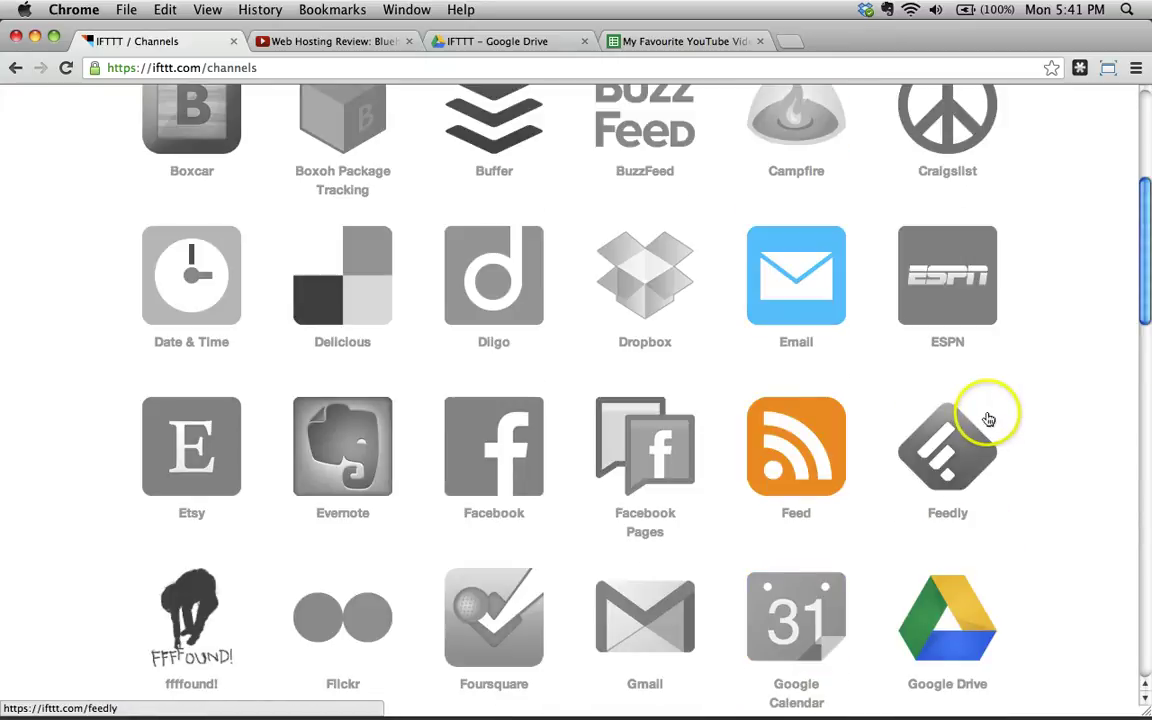
scroll(990, 418, "up", 5)
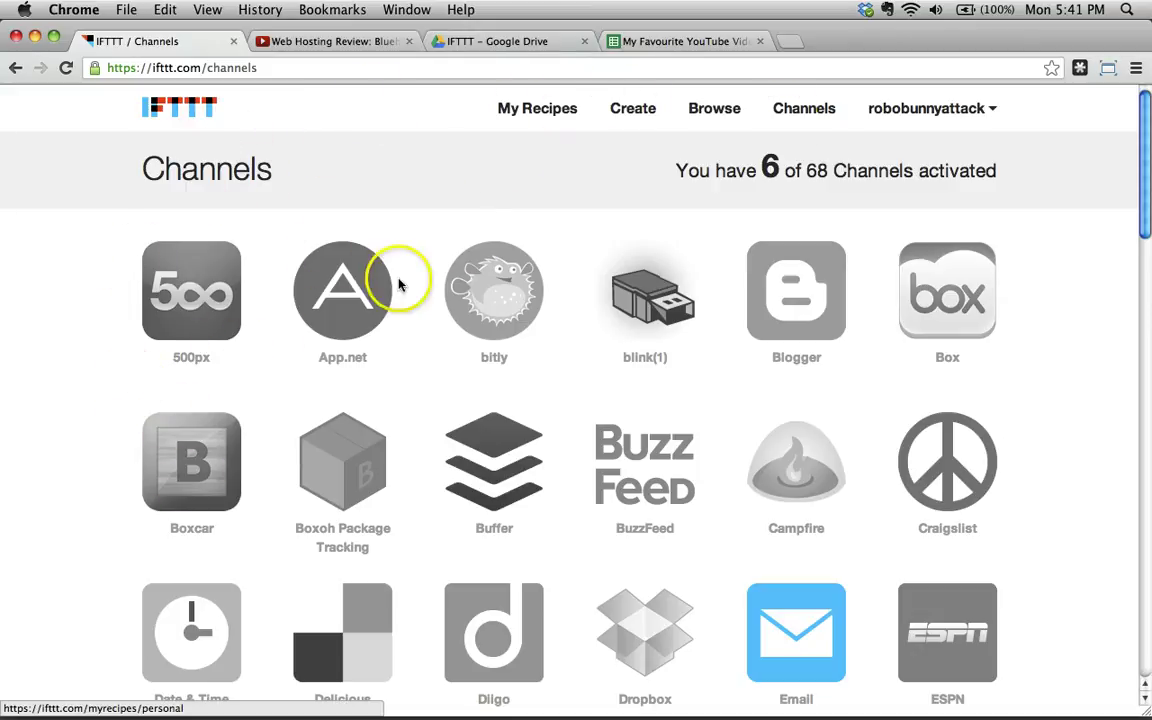
- Open the personal recipes, switch to the Browse Recipes page, and look through the shared recipes sorted by what's hot
left_click(545, 110)
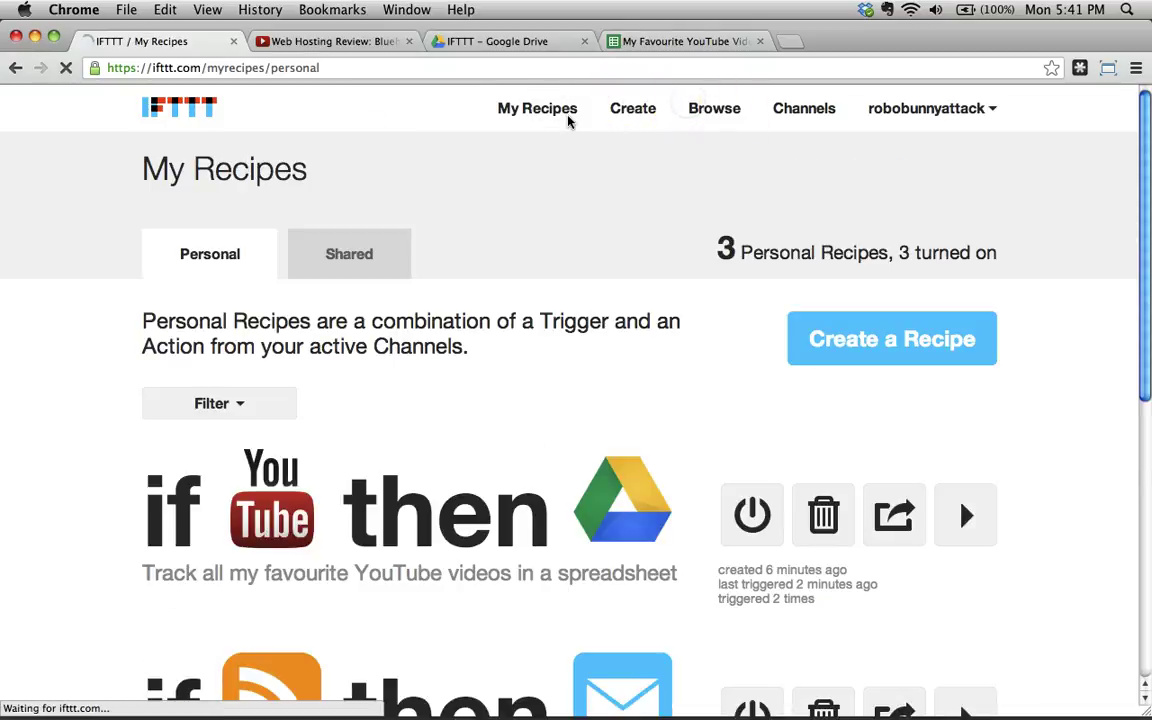
scroll(599, 347, "down", 3)
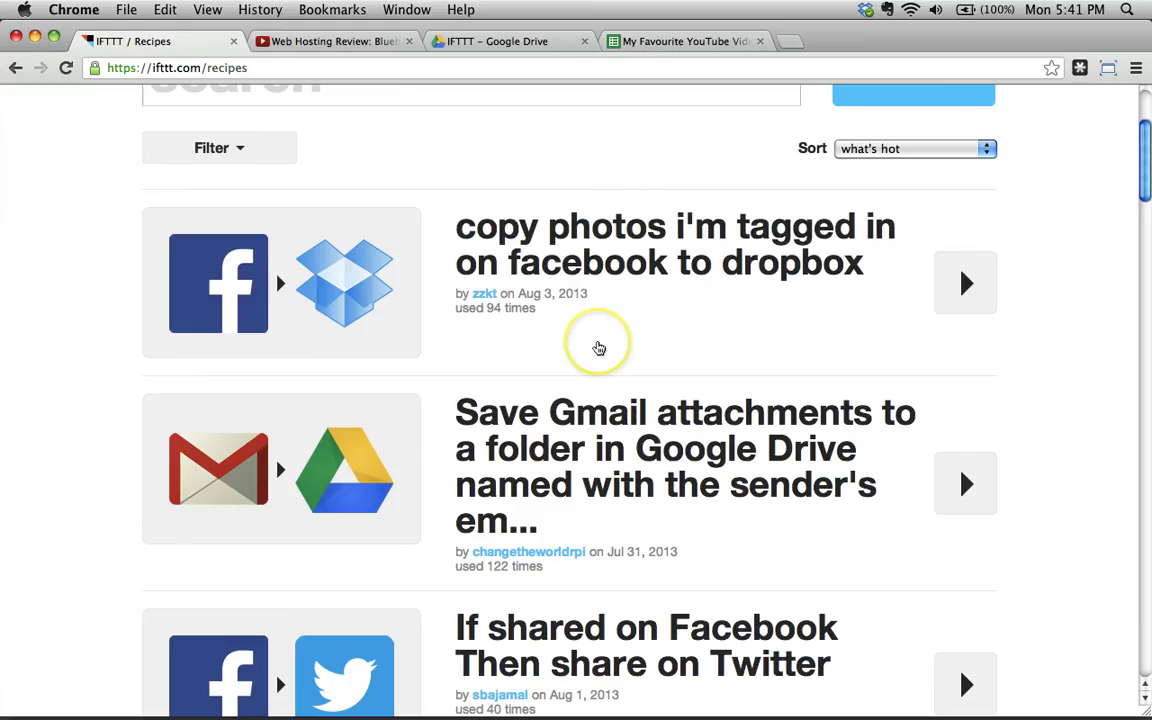
scroll(595, 347, "down", 1)
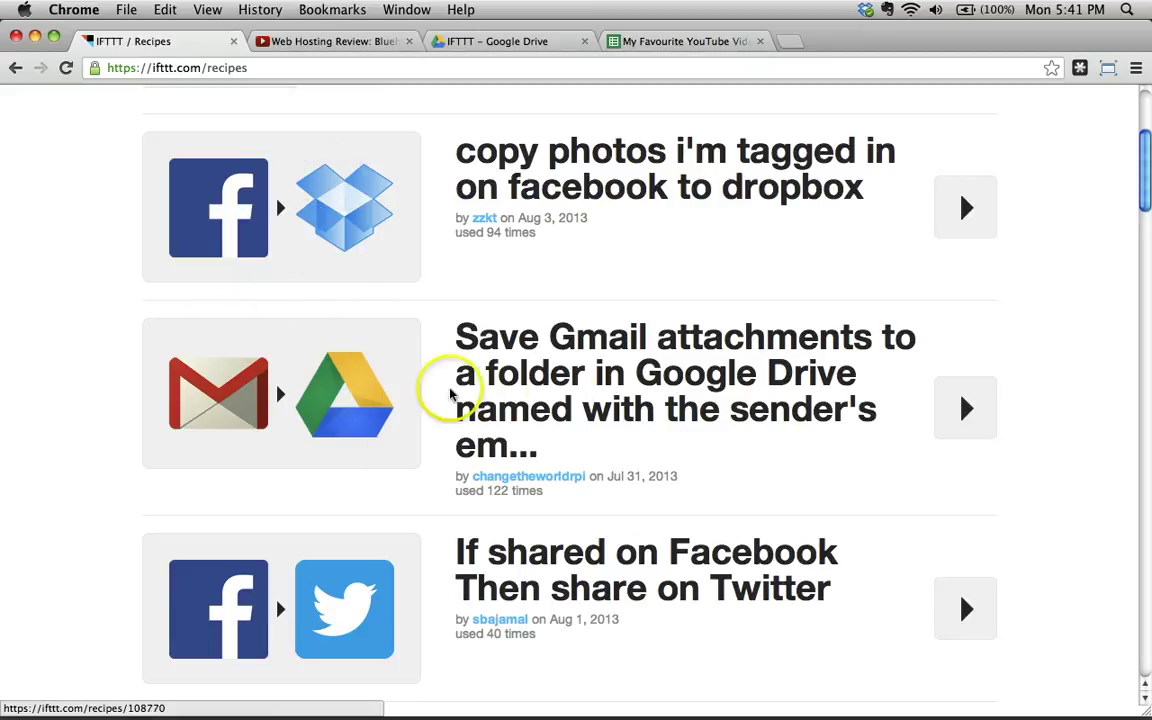
scroll(305, 425, "down", 3)
scroll(561, 392, "down", 2)
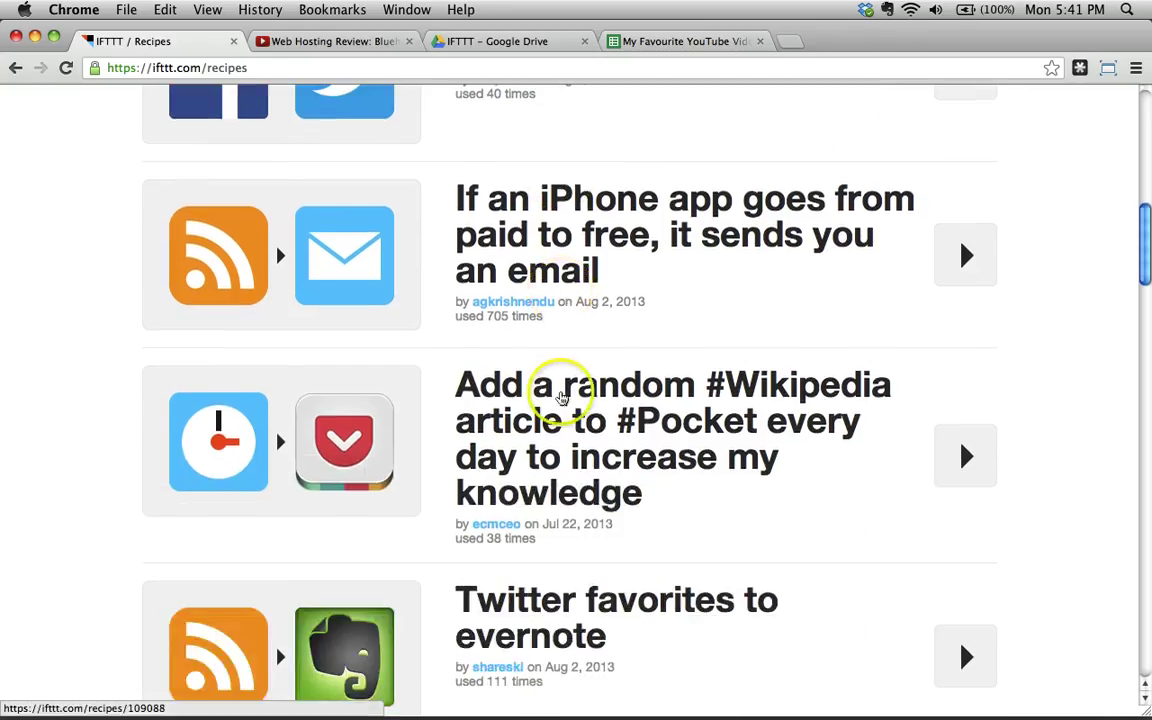
scroll(561, 392, "up", 15)
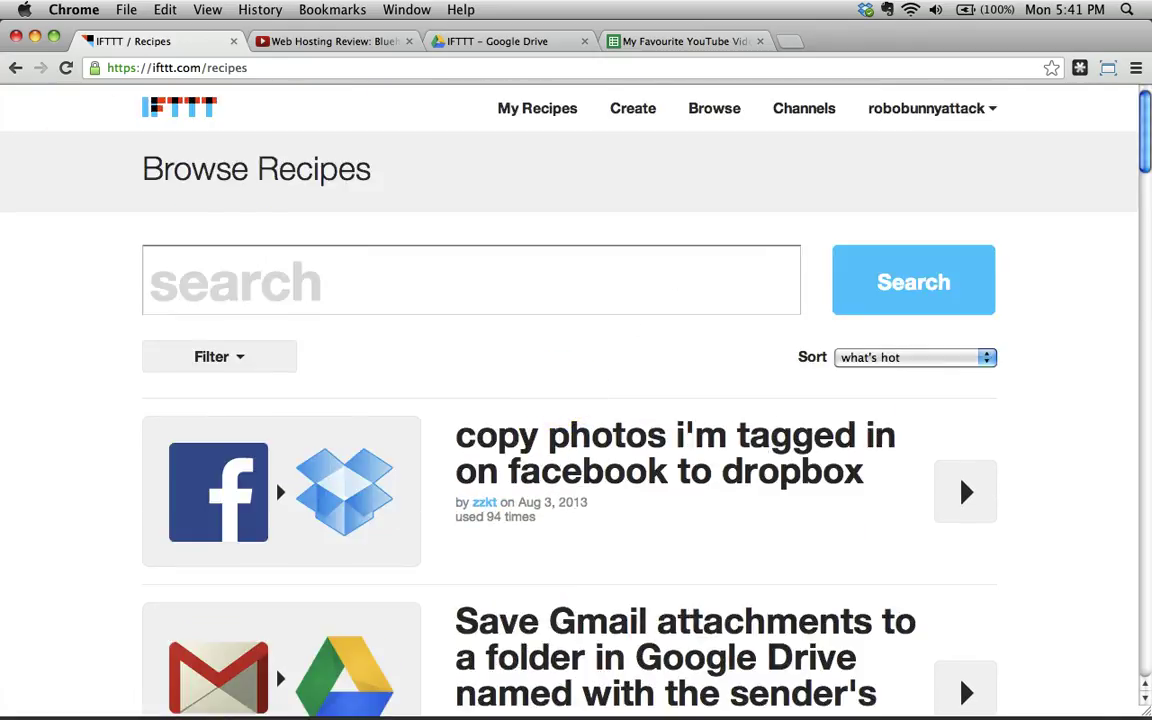